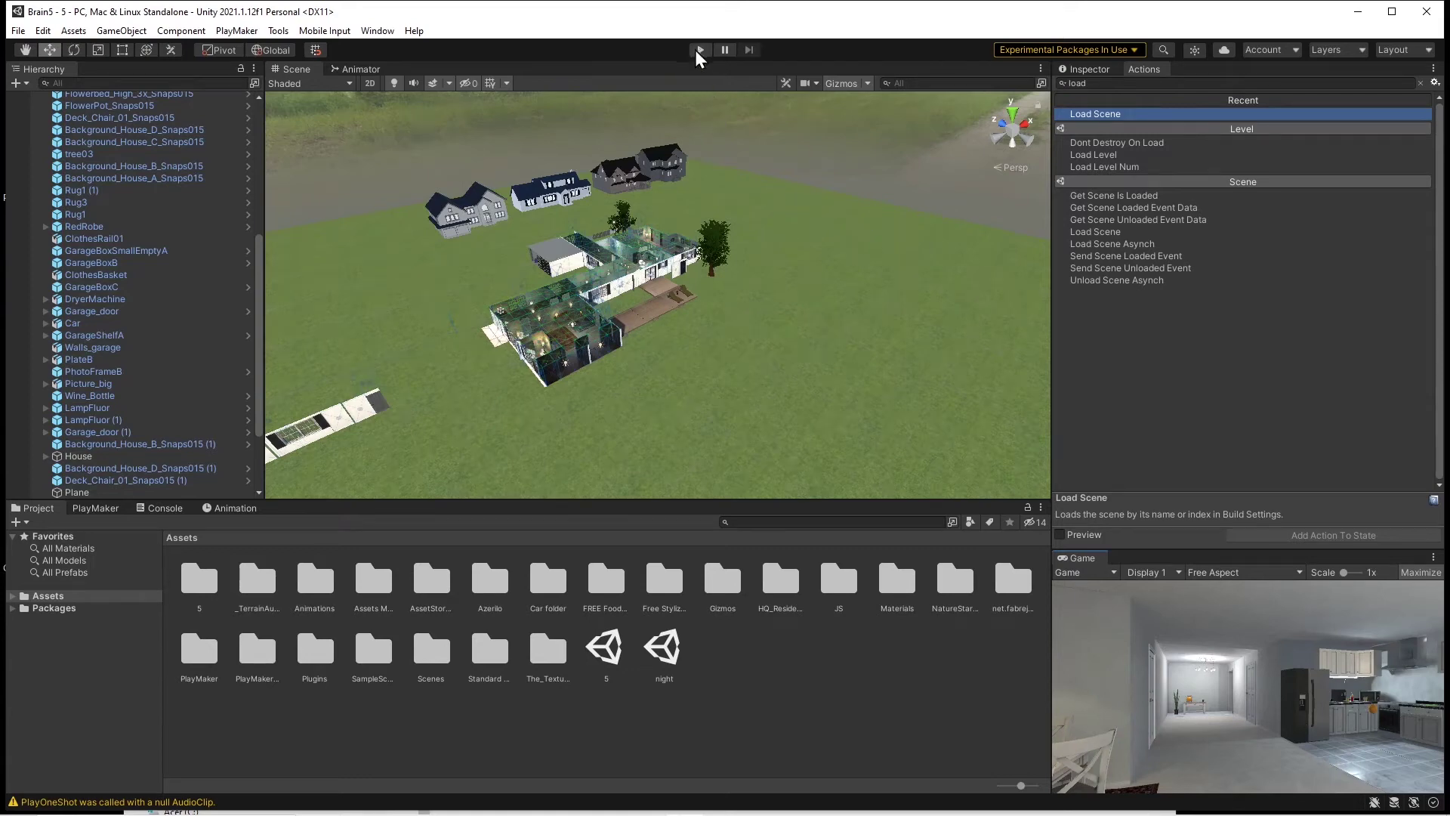
- Play-test the house scene, opening and closing the fridge and walking through the rooms
left_click(699, 51)
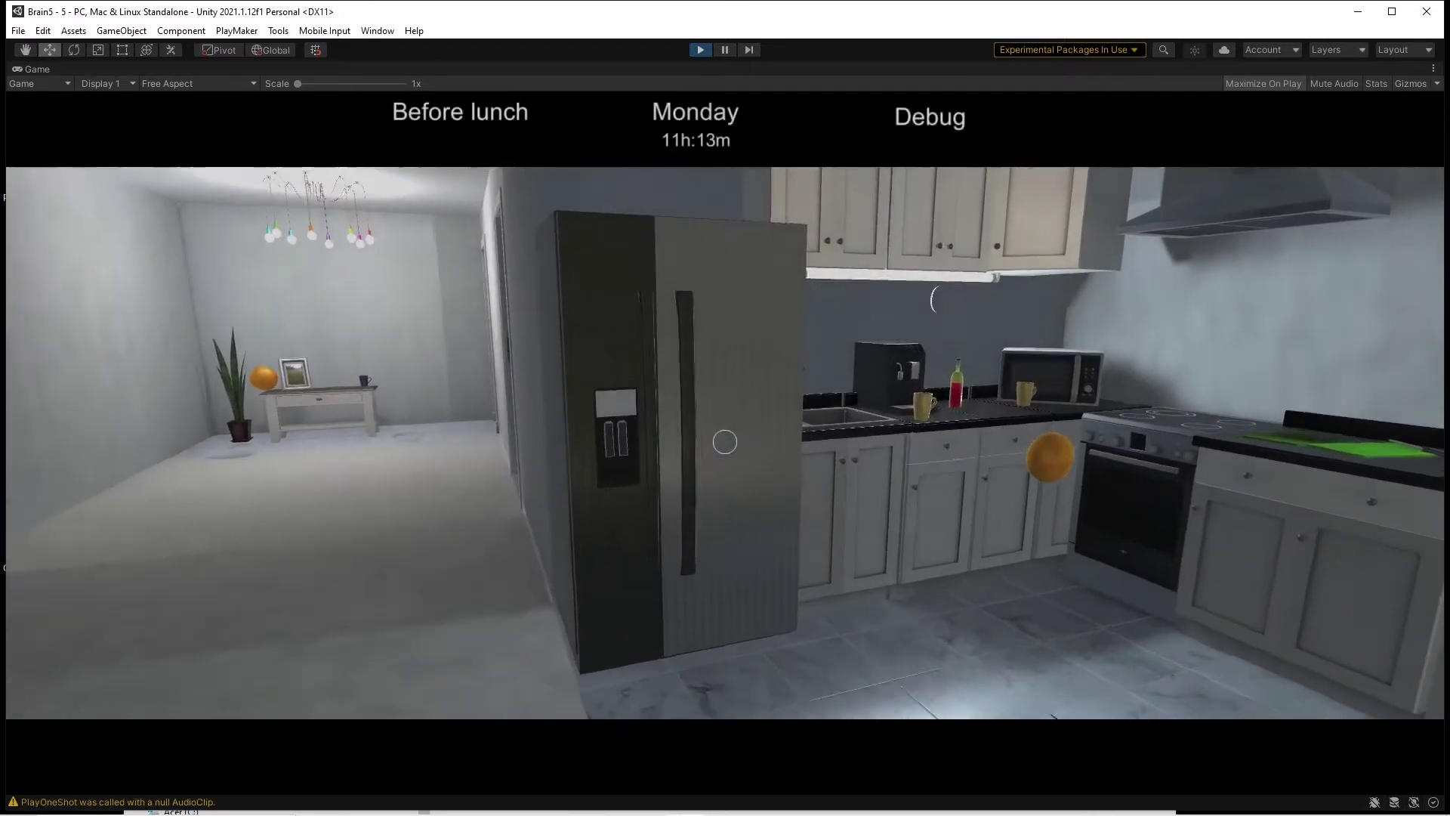
left_click(723, 442)
key("w")
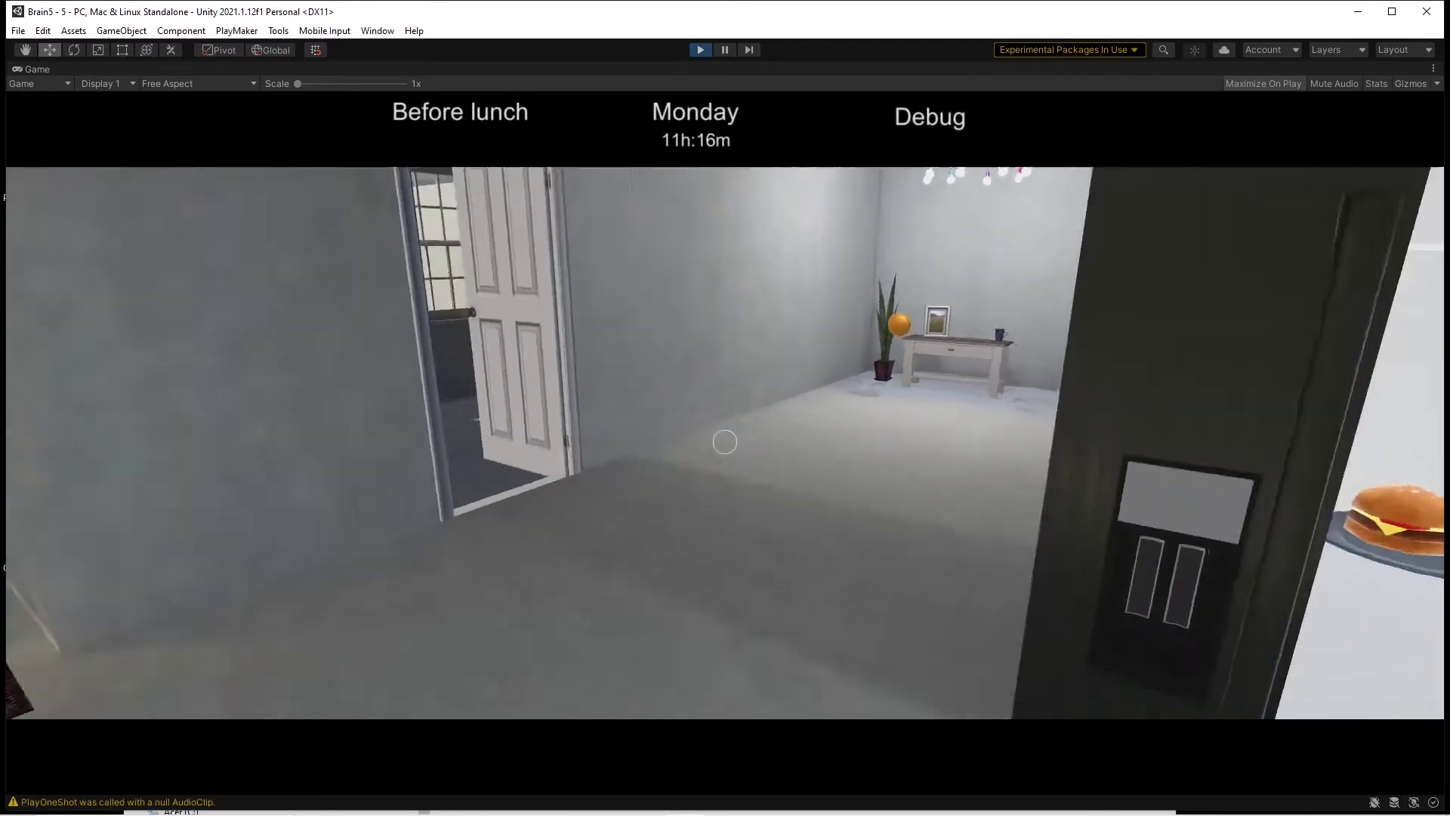
key("w")
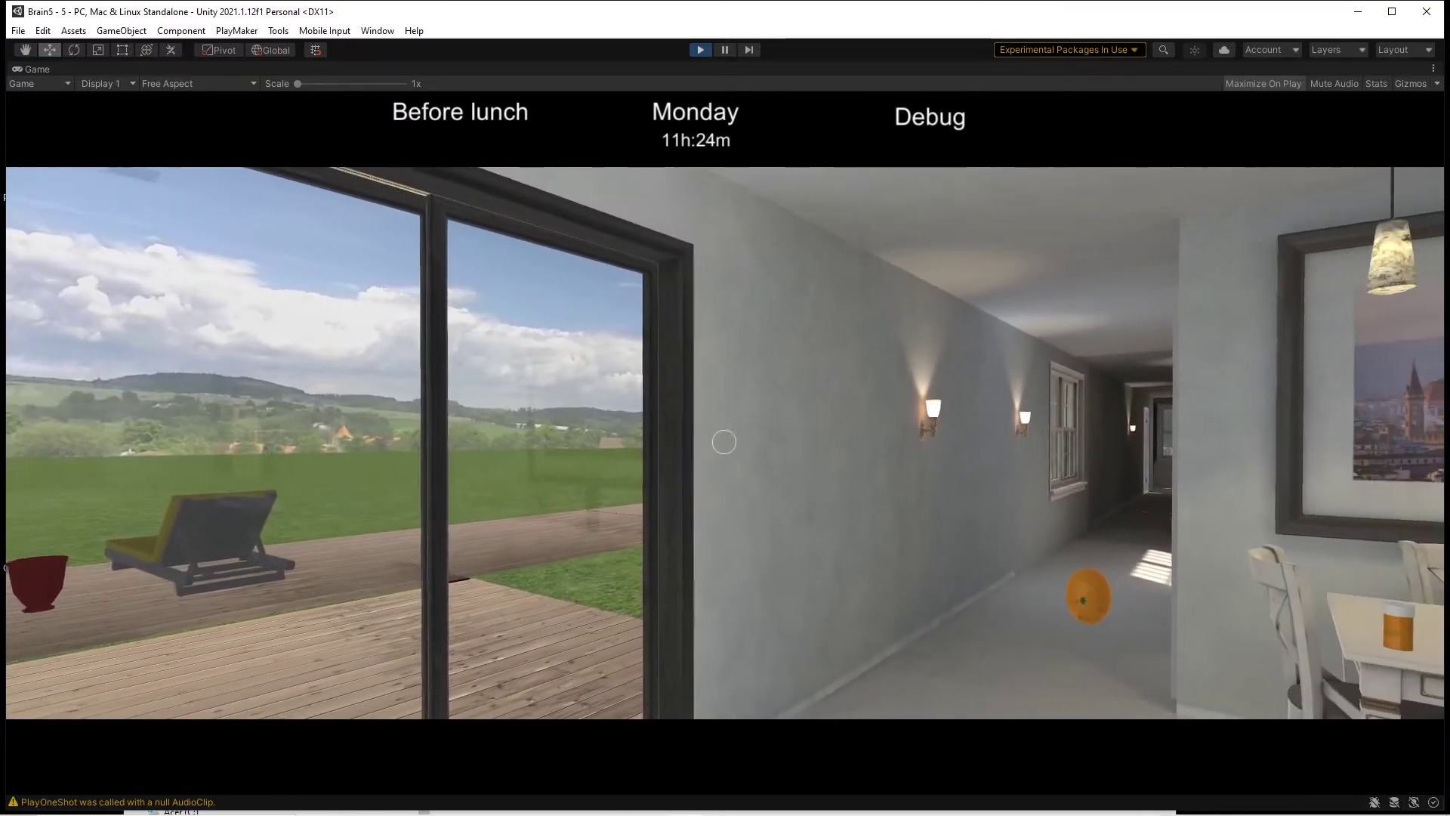
key("w")
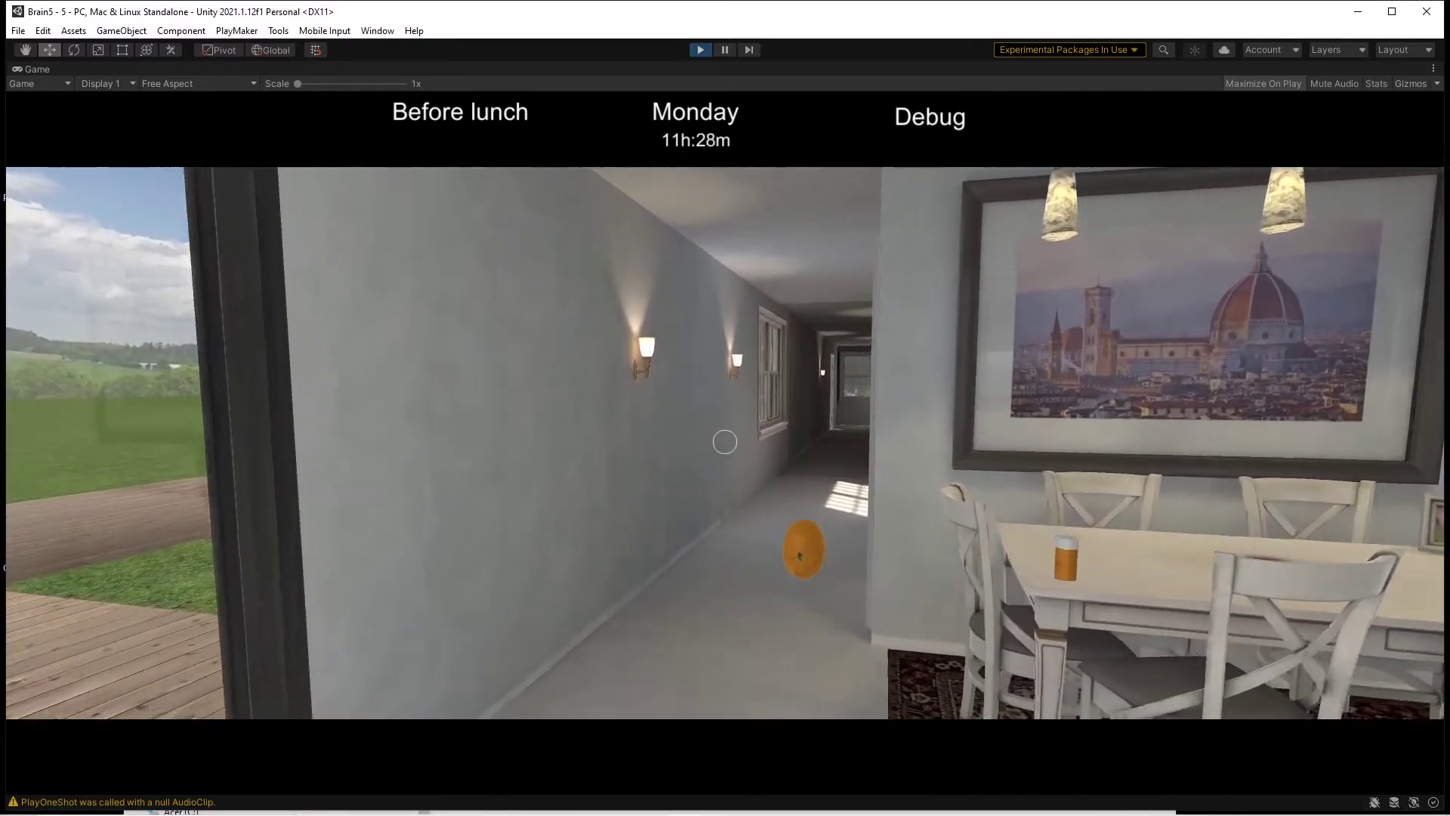
key("w")
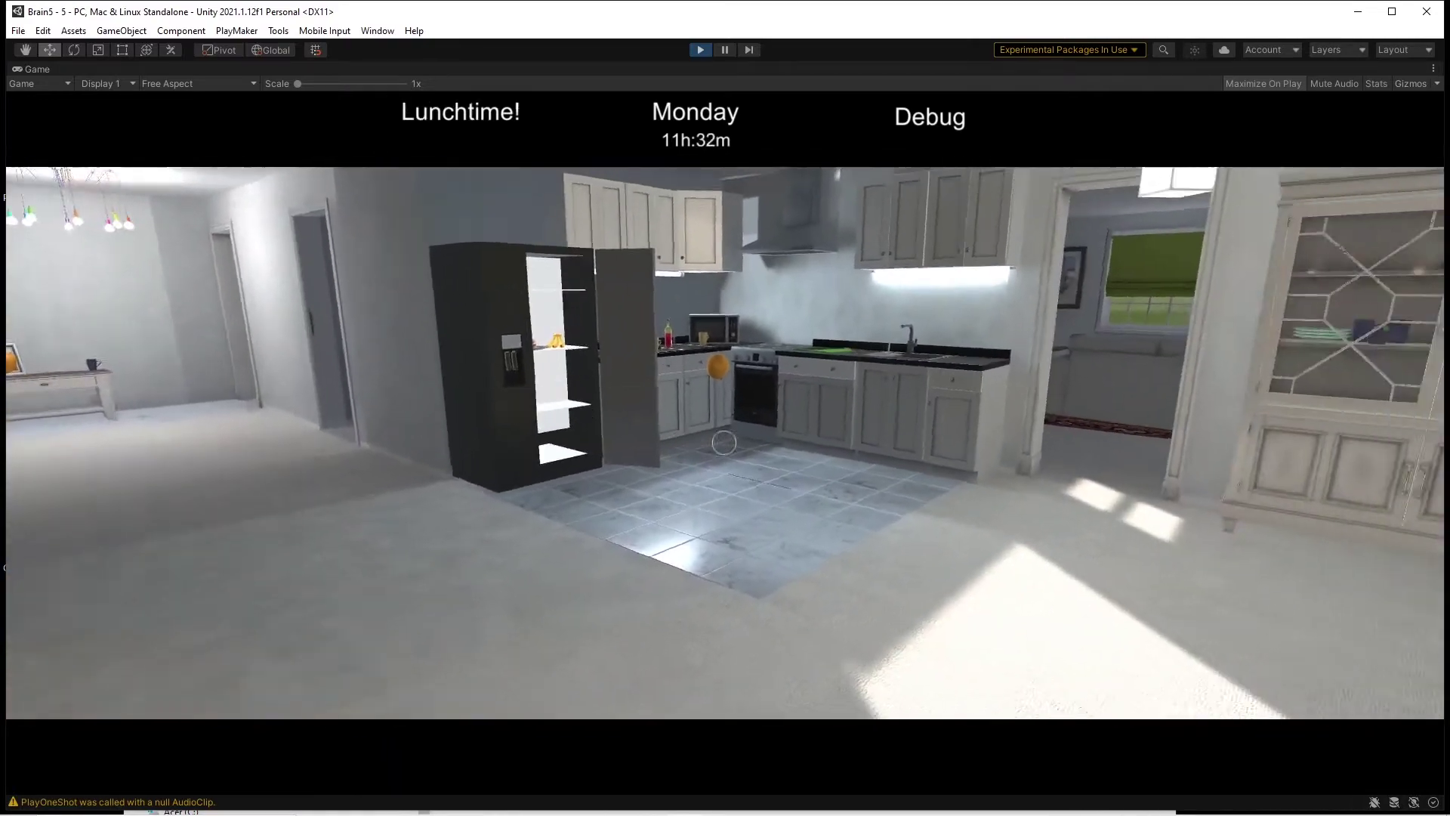
key("s")
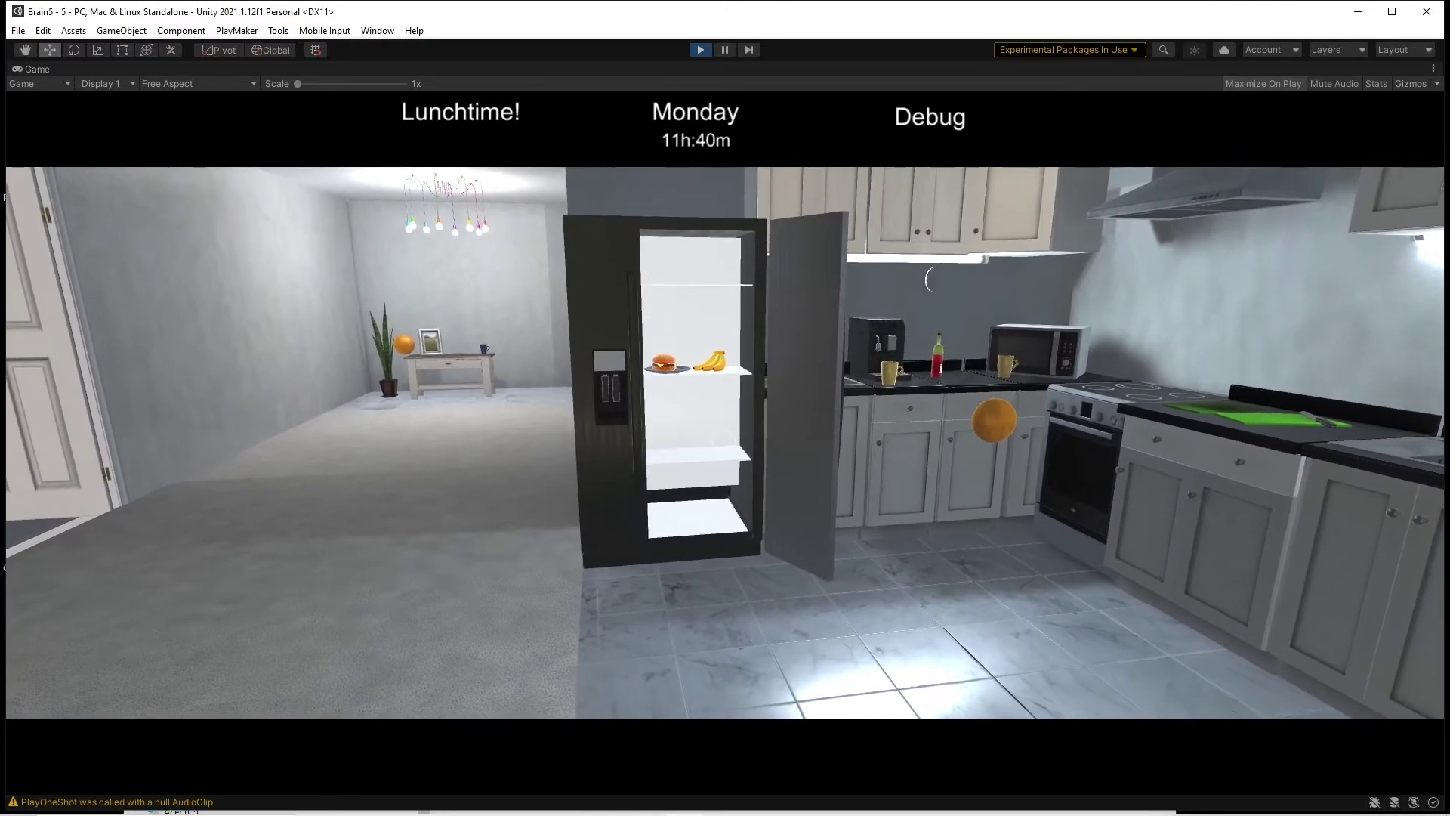
left_click(724, 442)
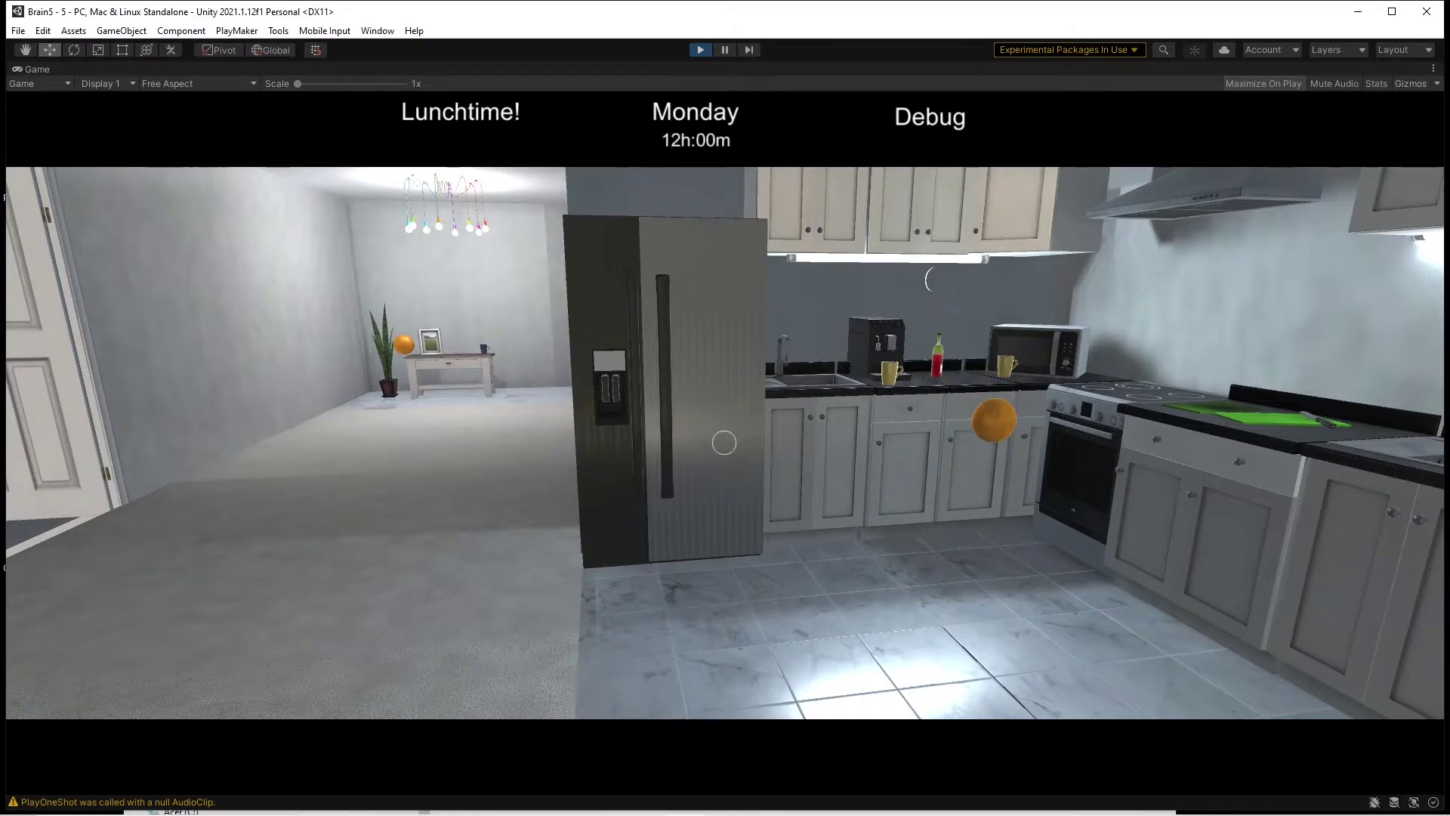
key("s")
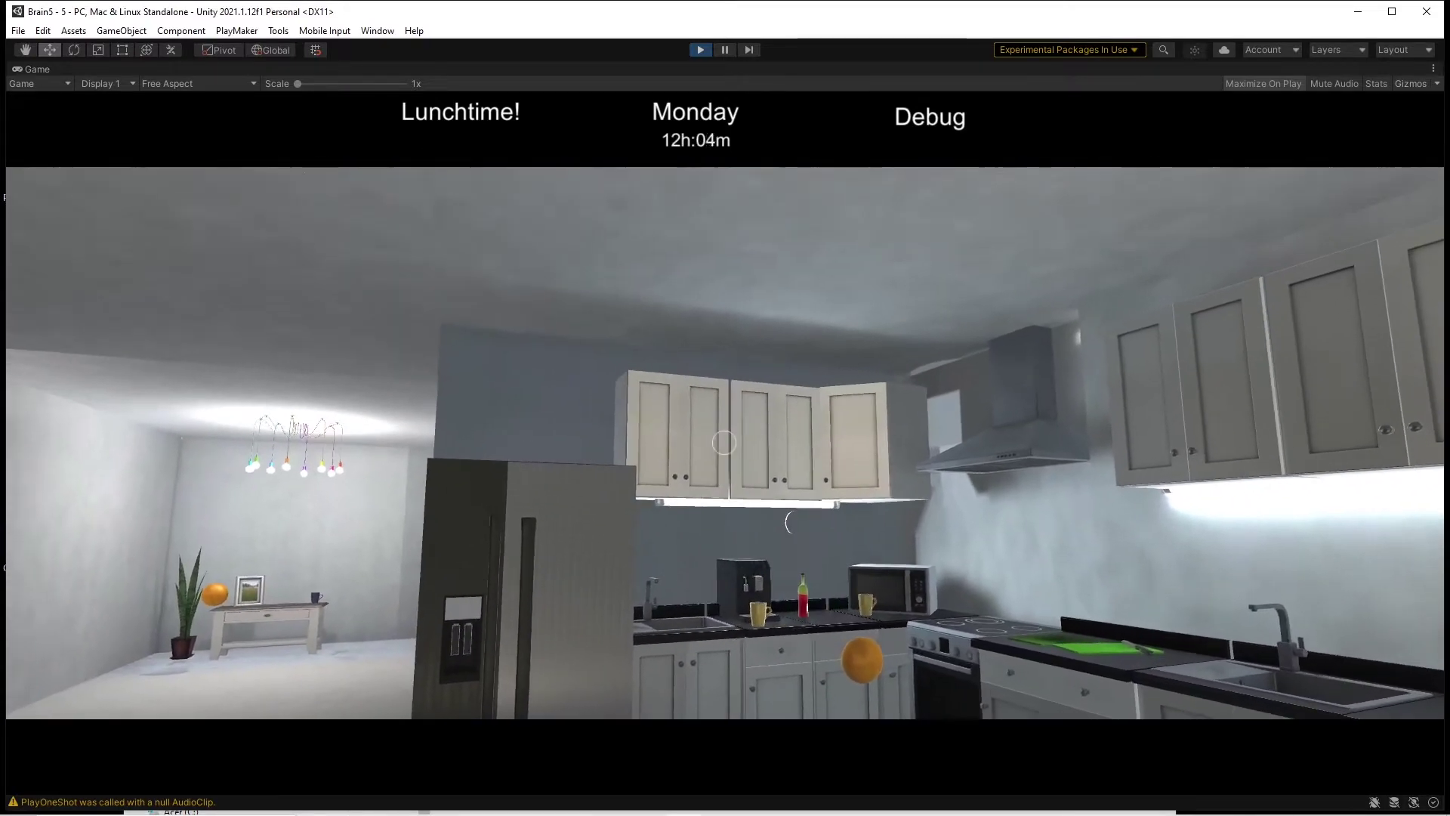
key("w")
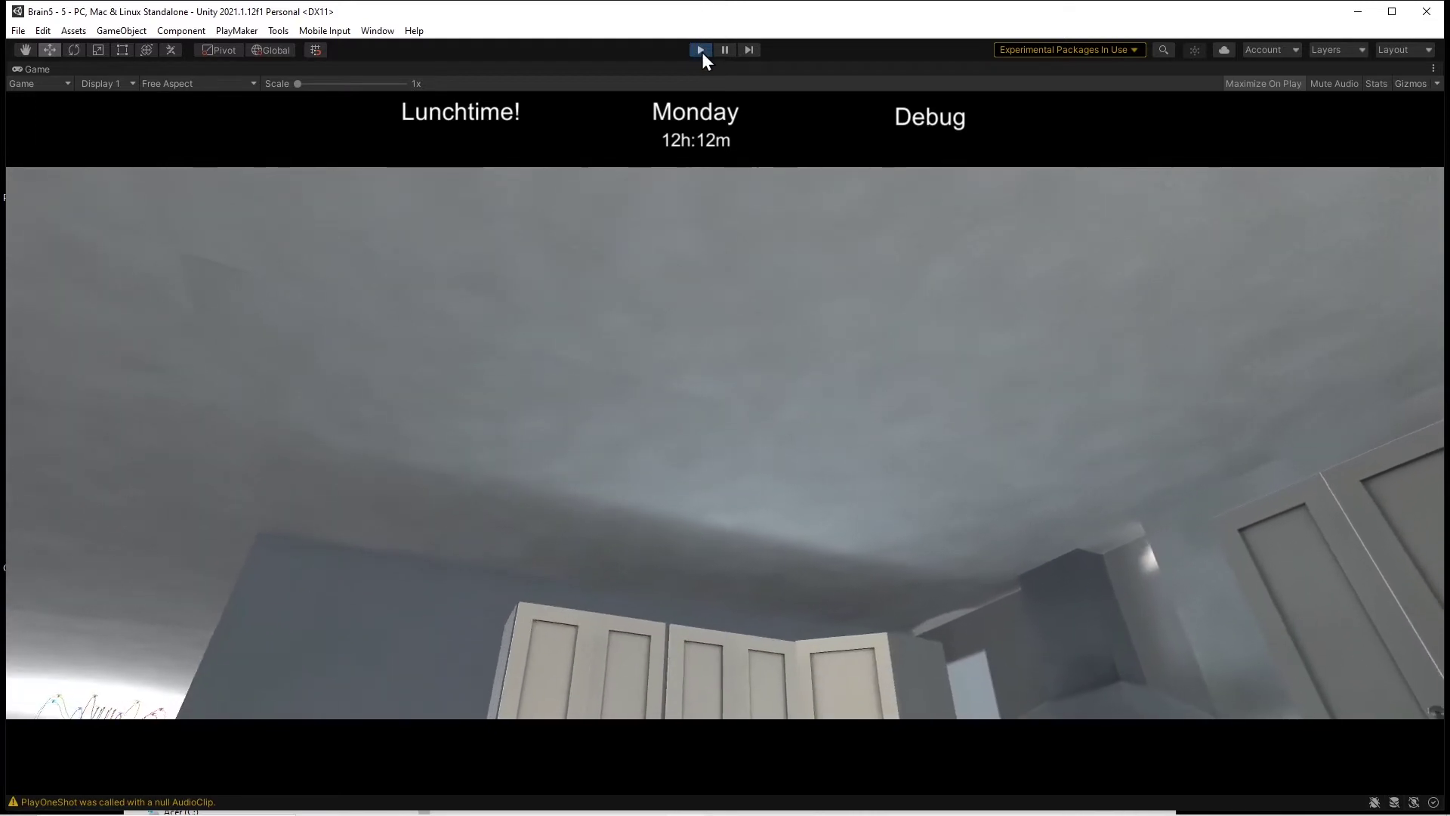
left_click(701, 50)
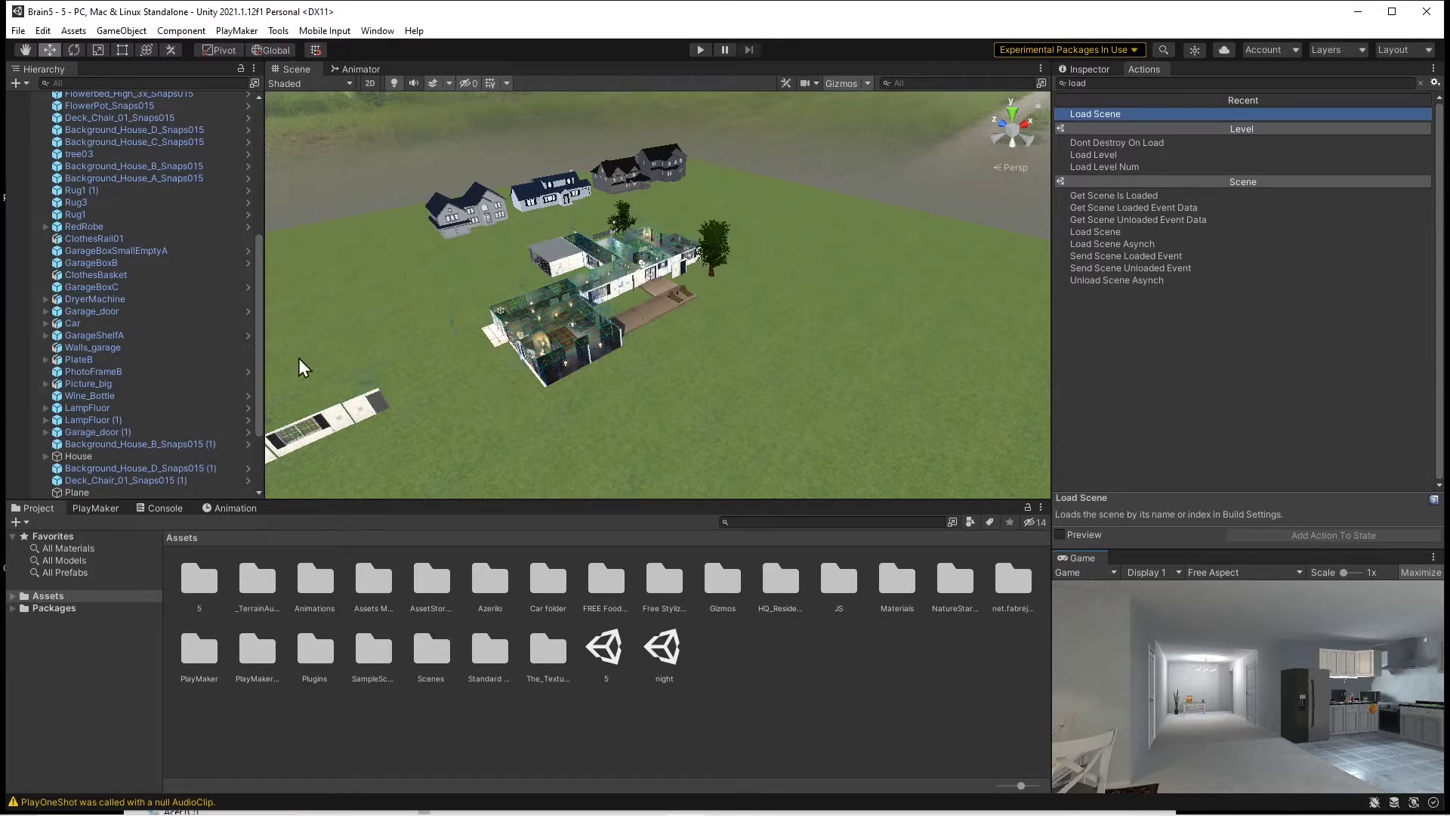
- Use File > Save As to store the scene under the name flythrough
left_click_drag(258, 378, 269, 233)
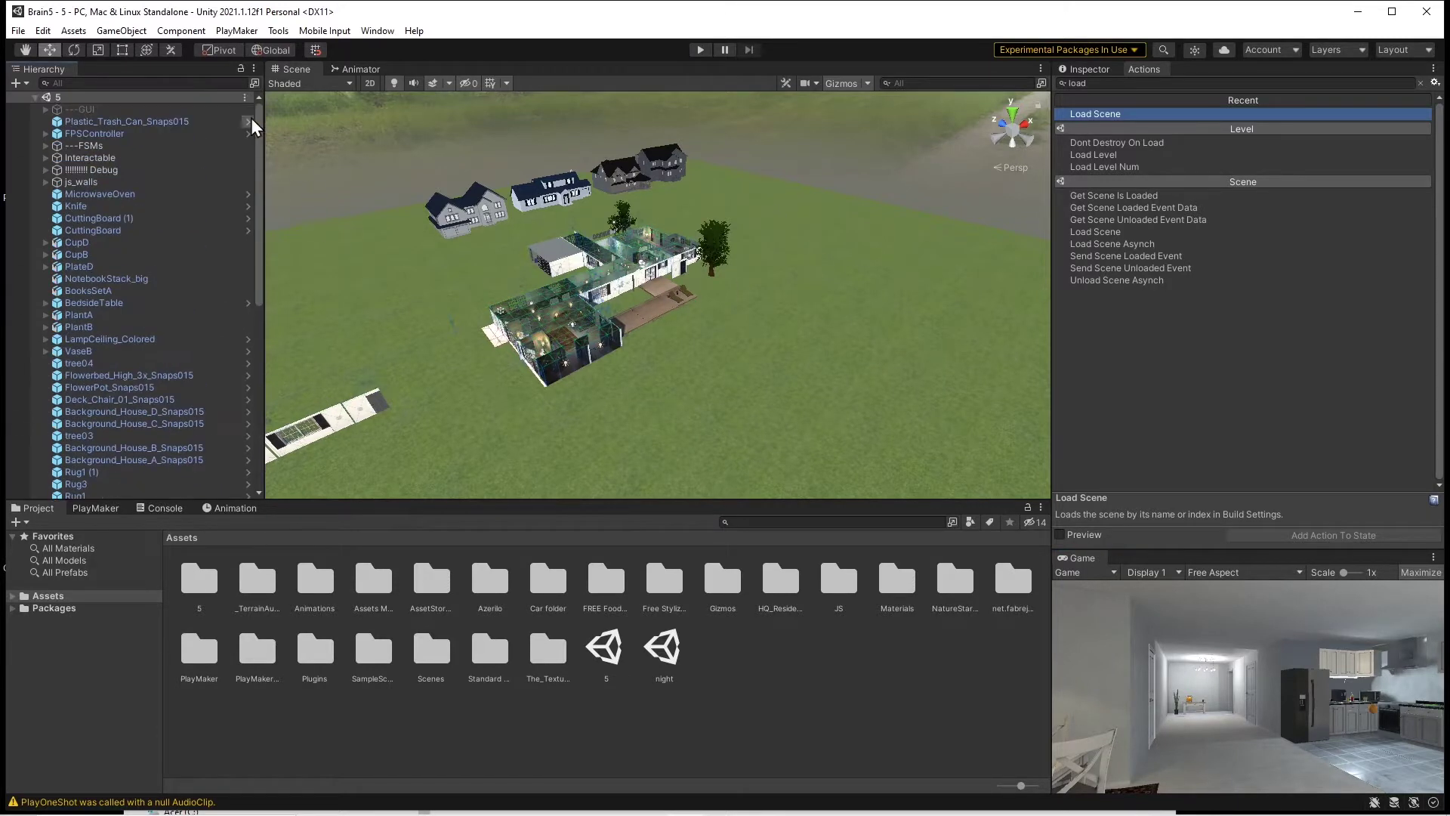
left_click(17, 32)
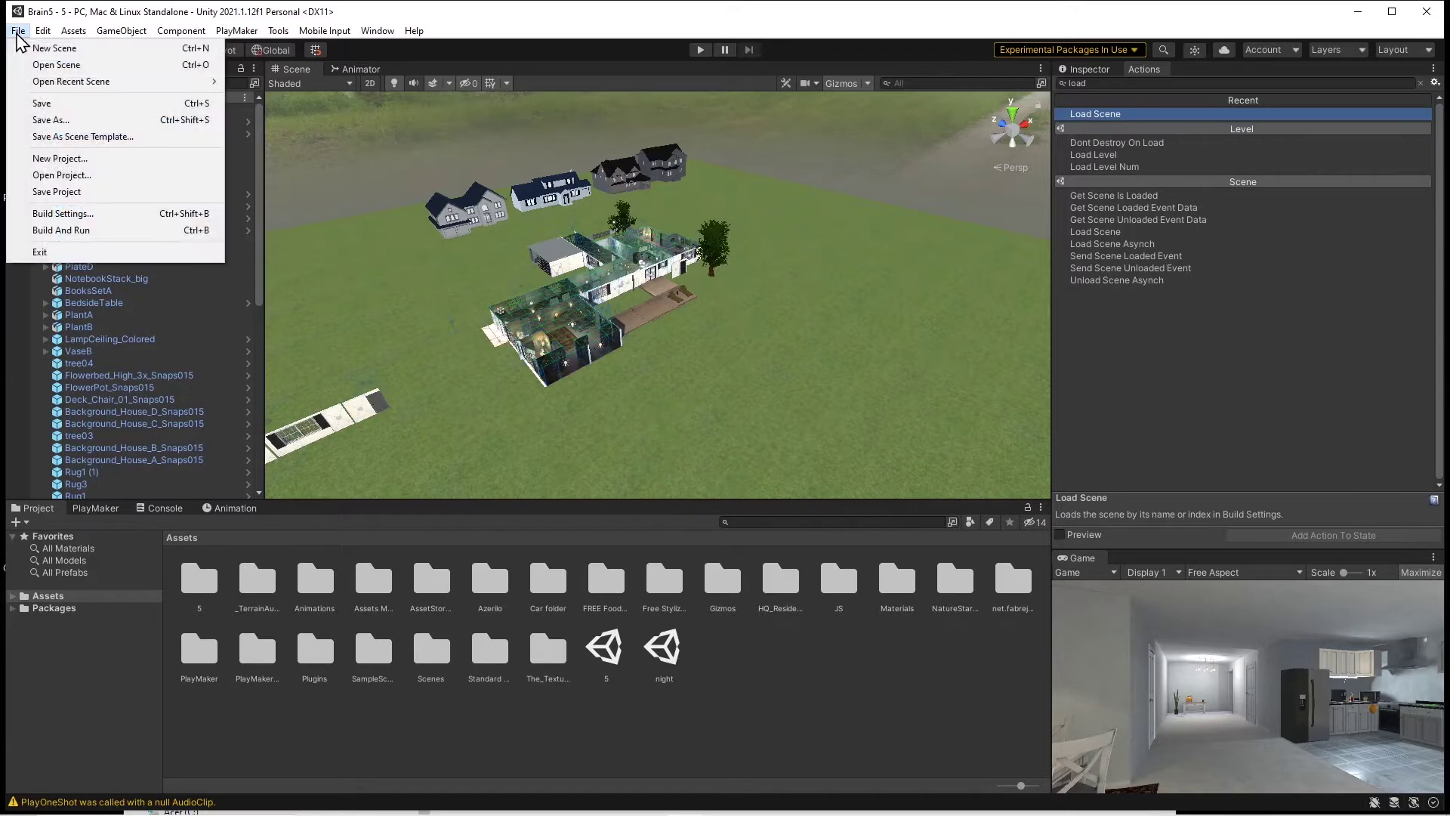
left_click(83, 119)
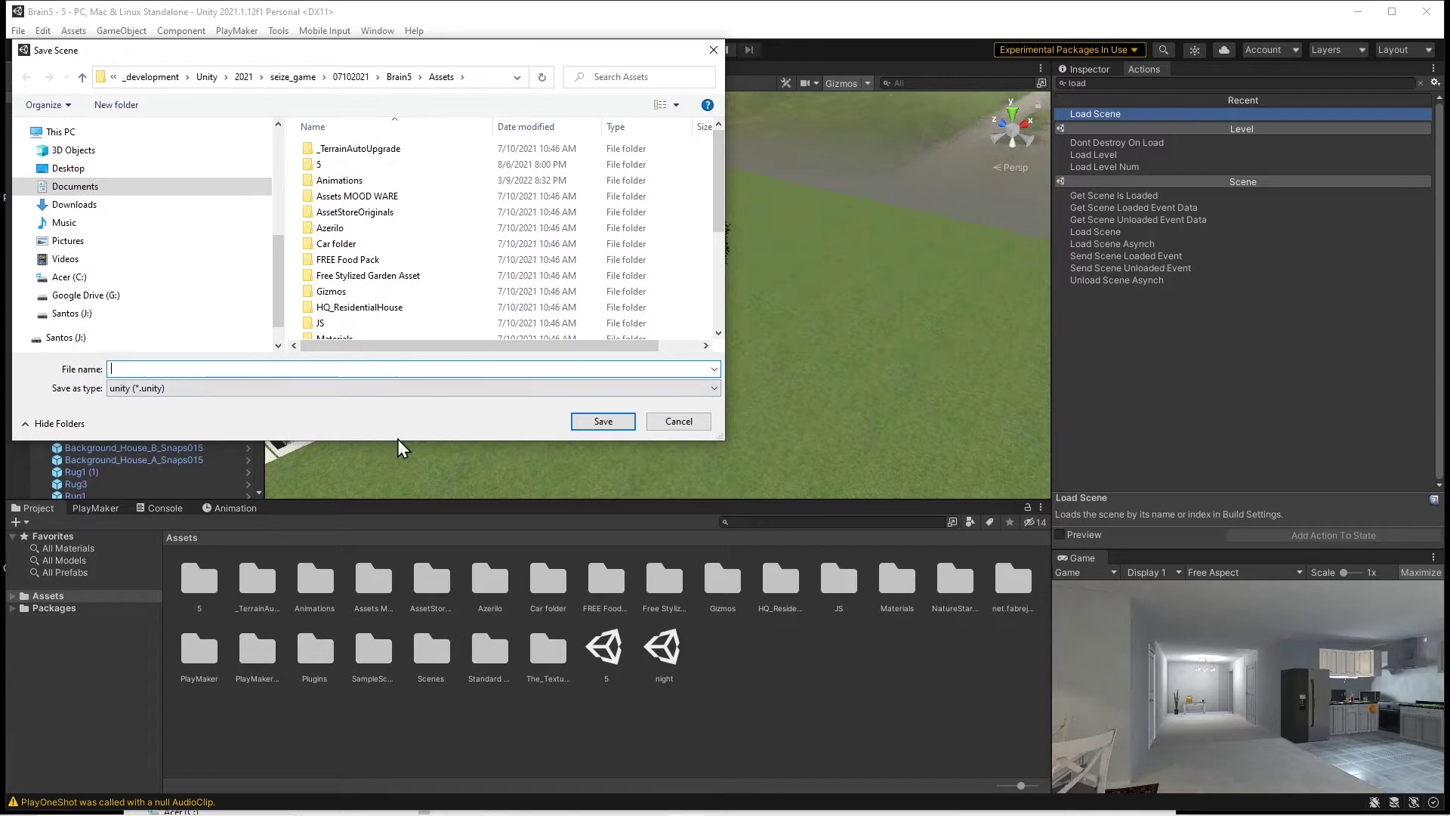
type("flythrough")
key("Return")
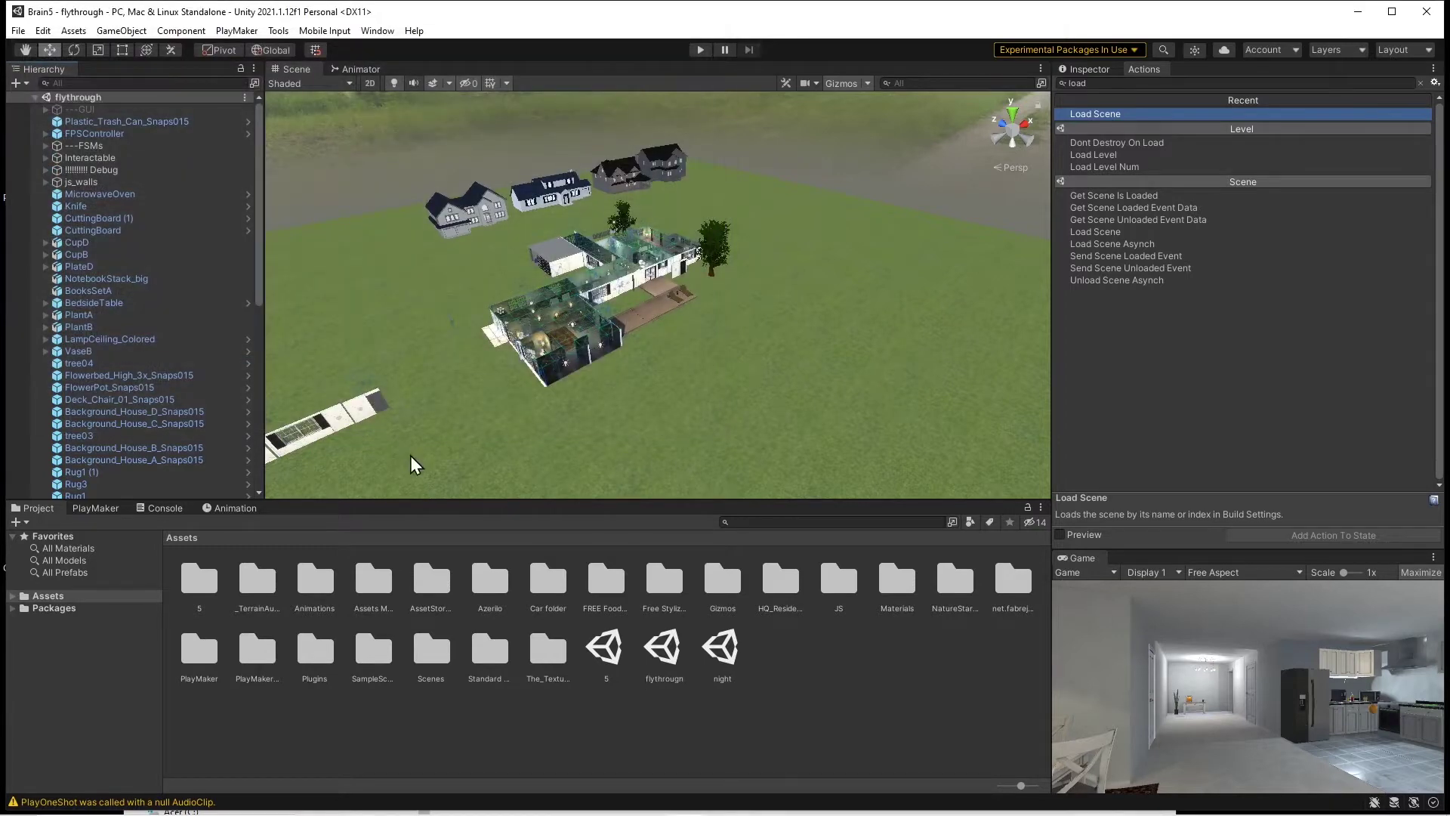
- Add flythrough to Build Settings at index 0 above scene 5, then open scene 5
left_click(663, 654)
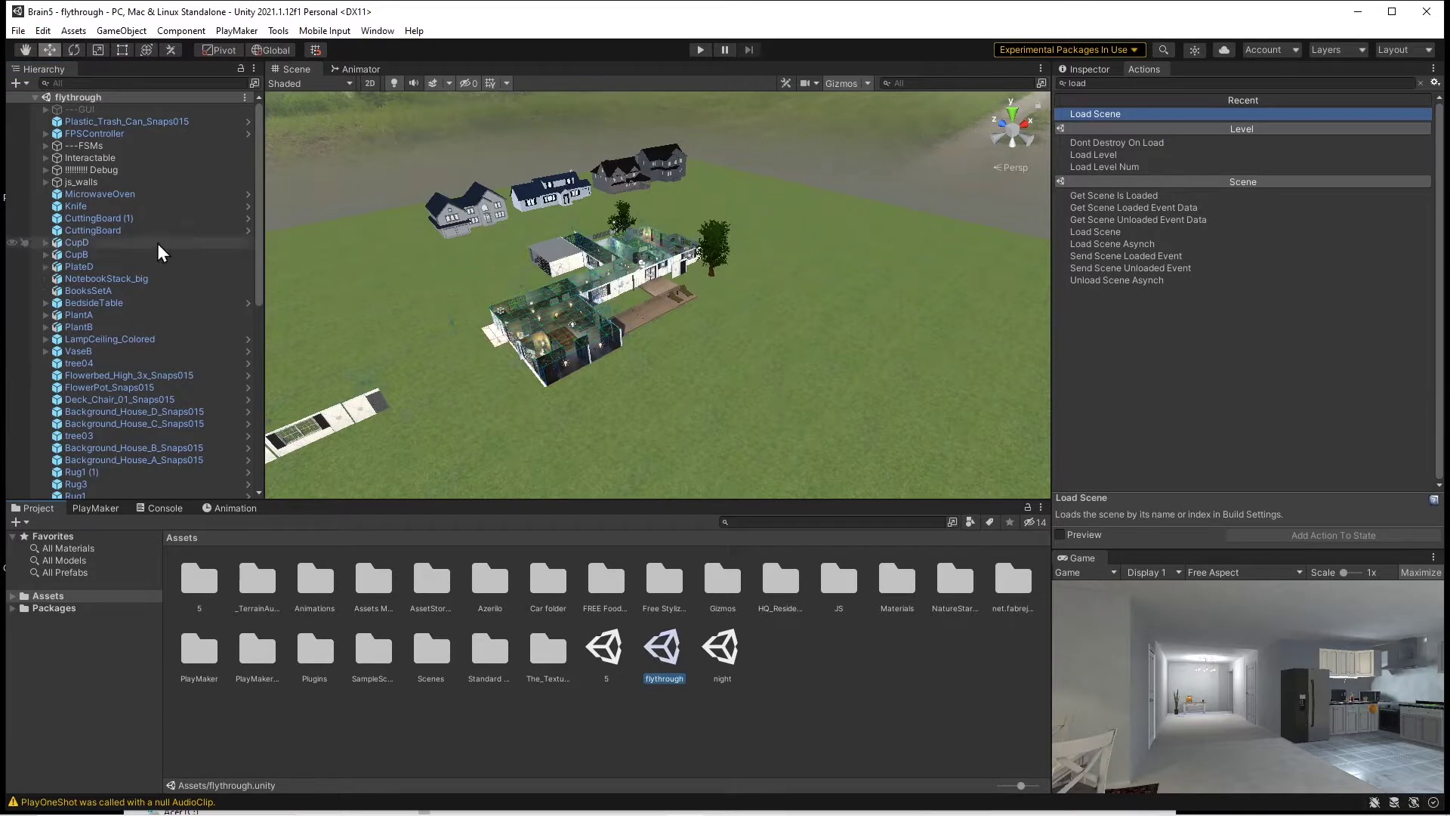
left_click(260, 255)
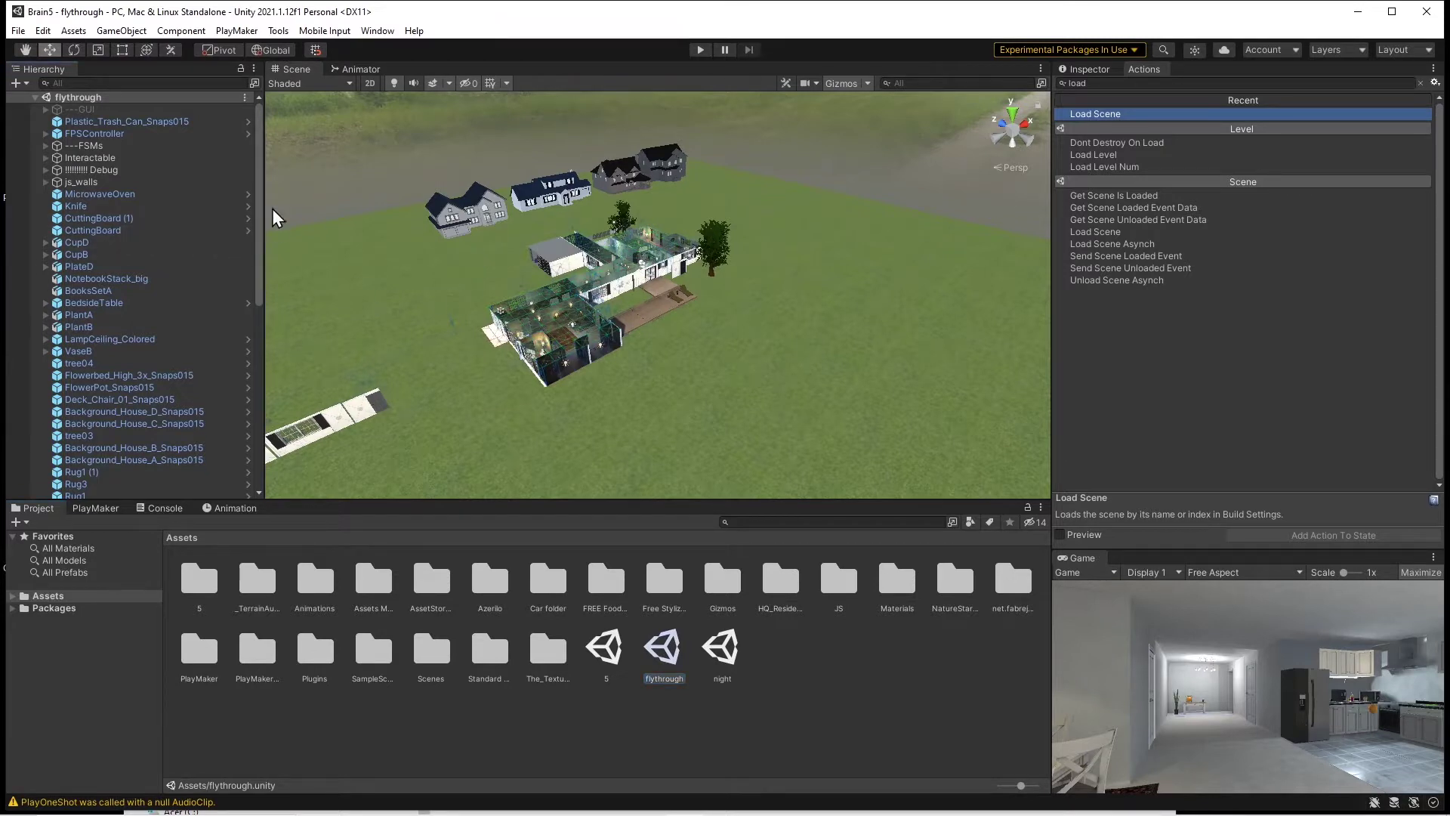
left_click(18, 31)
left_click(57, 212)
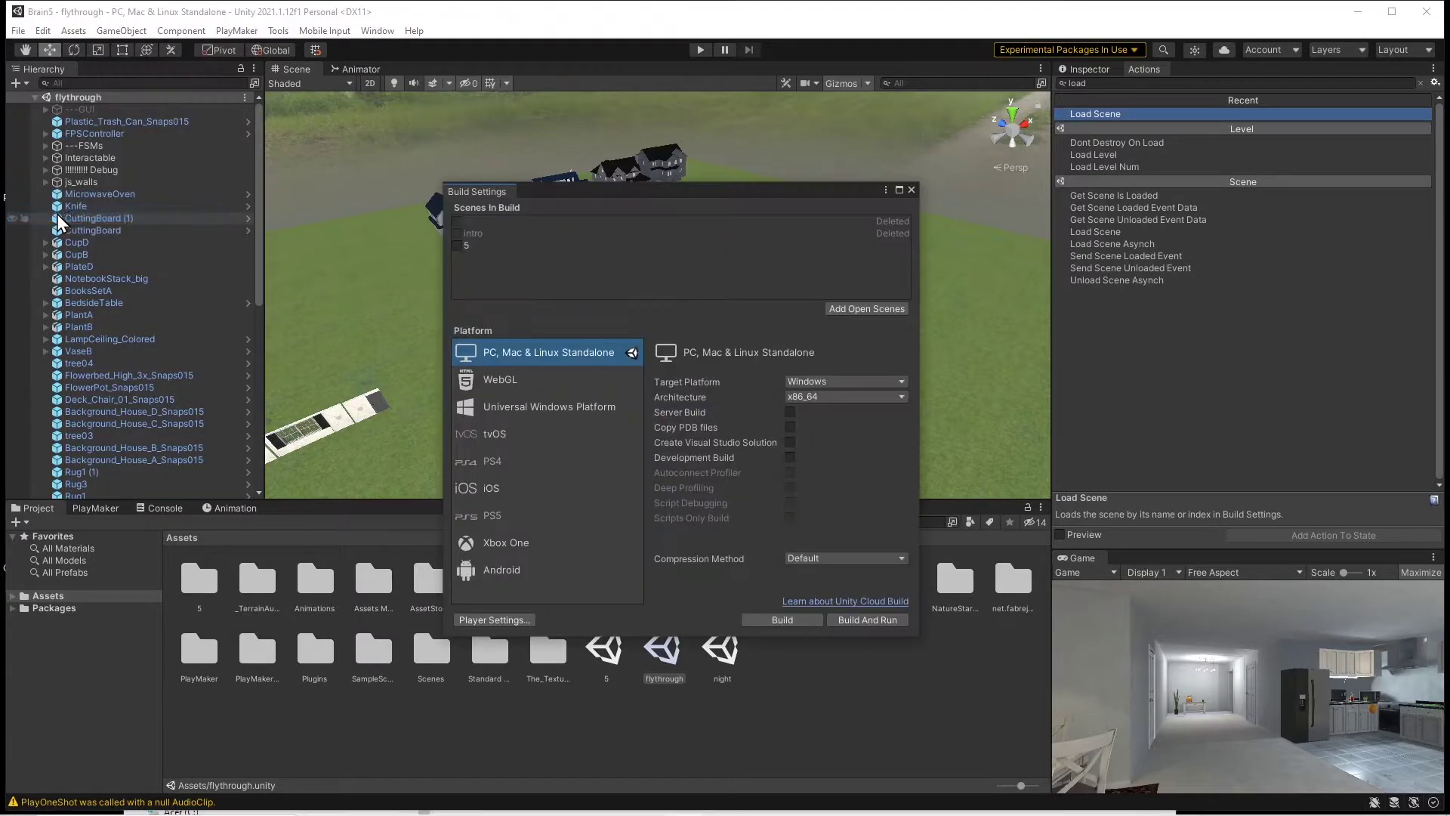
left_click(855, 306)
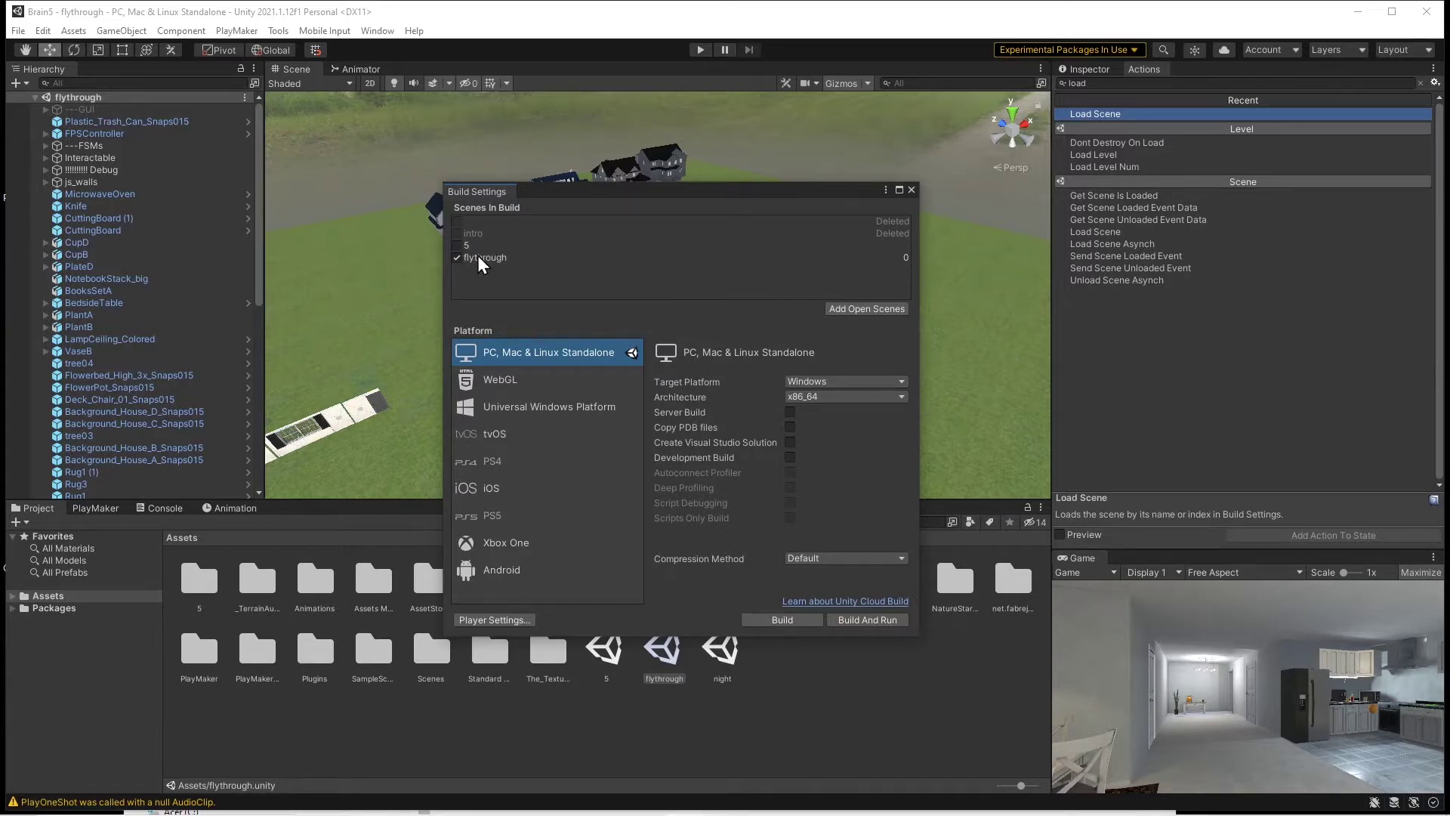
left_click_drag(478, 261, 486, 246)
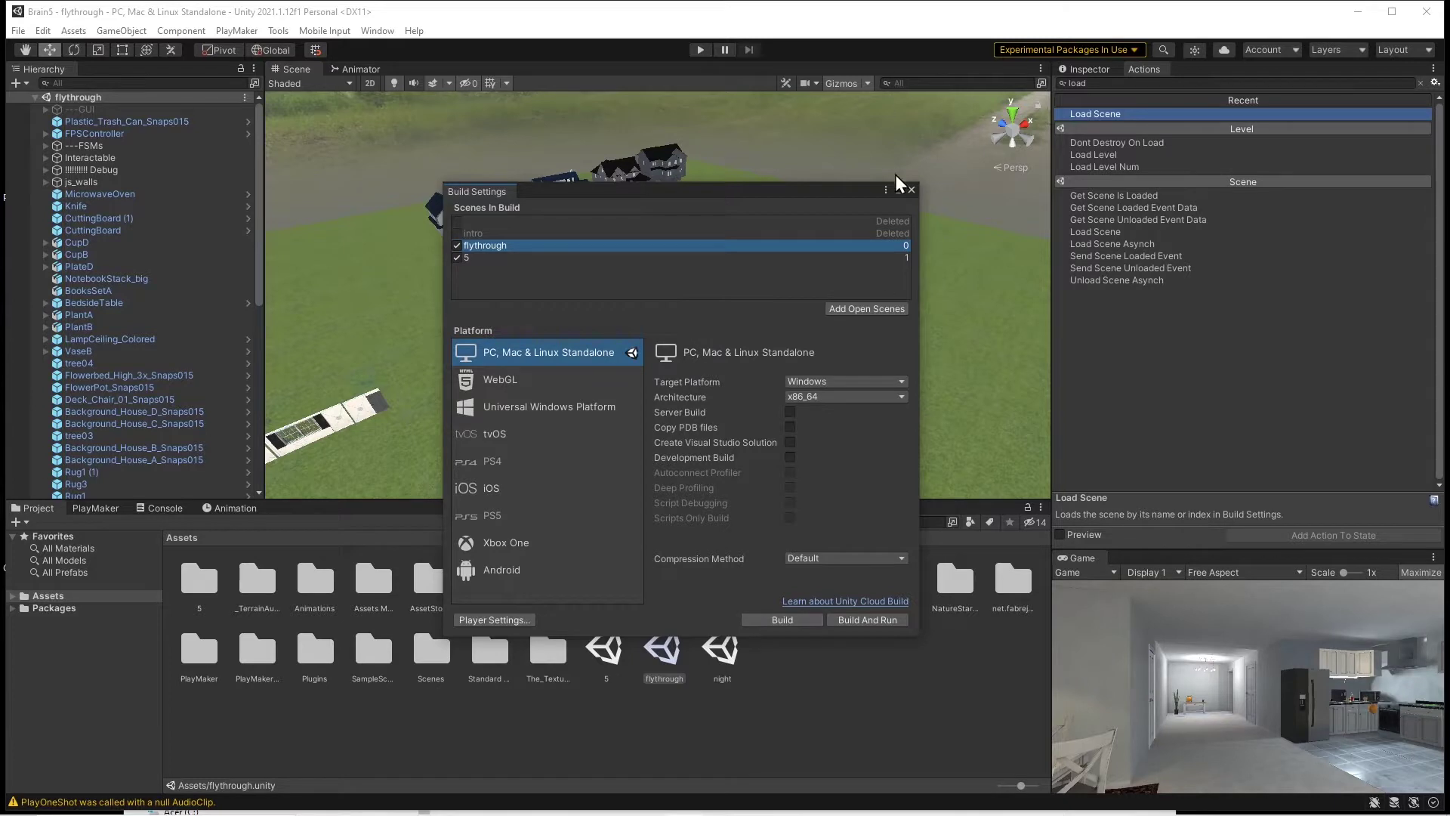
left_click(911, 190)
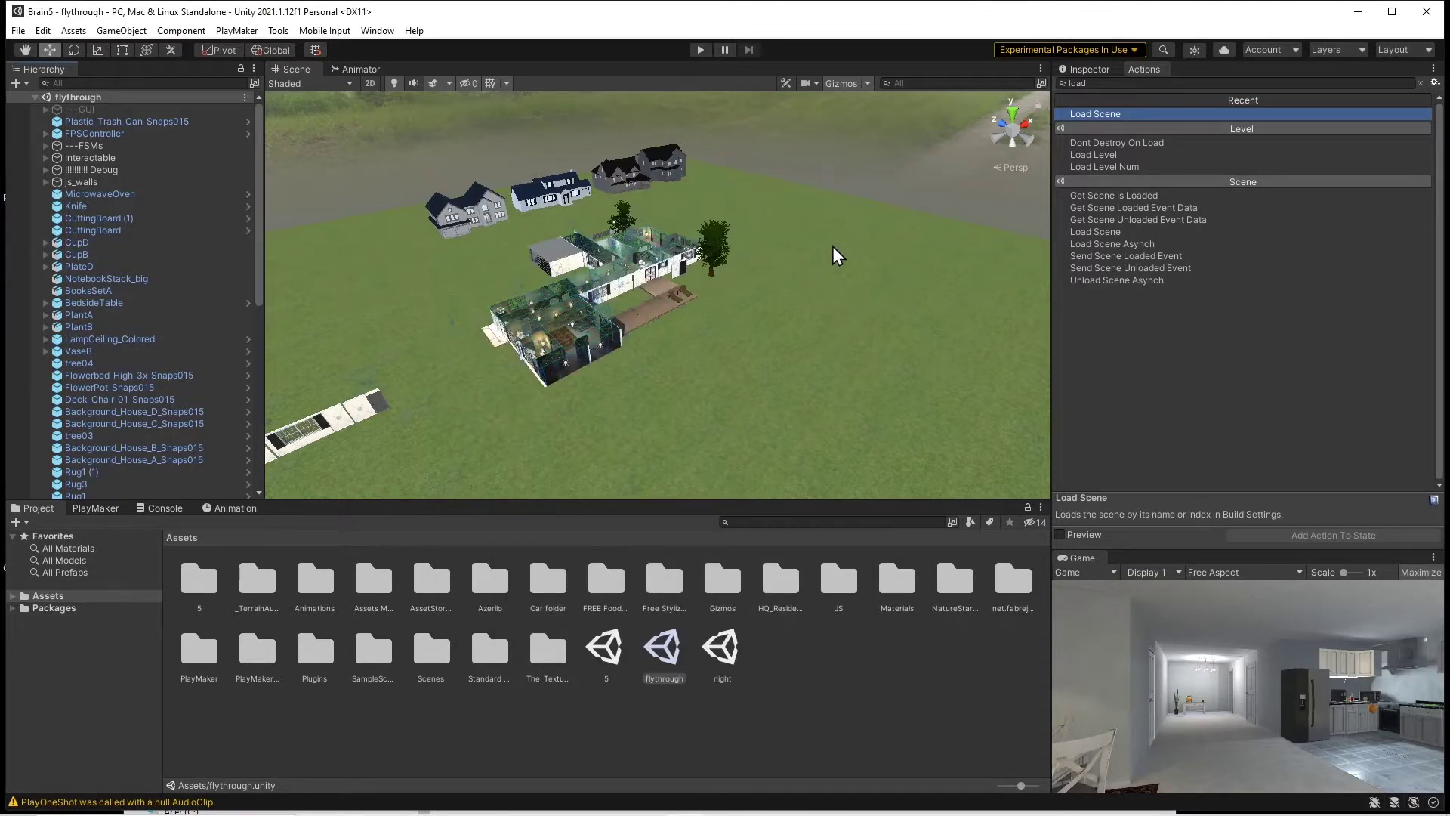
double_click(605, 656)
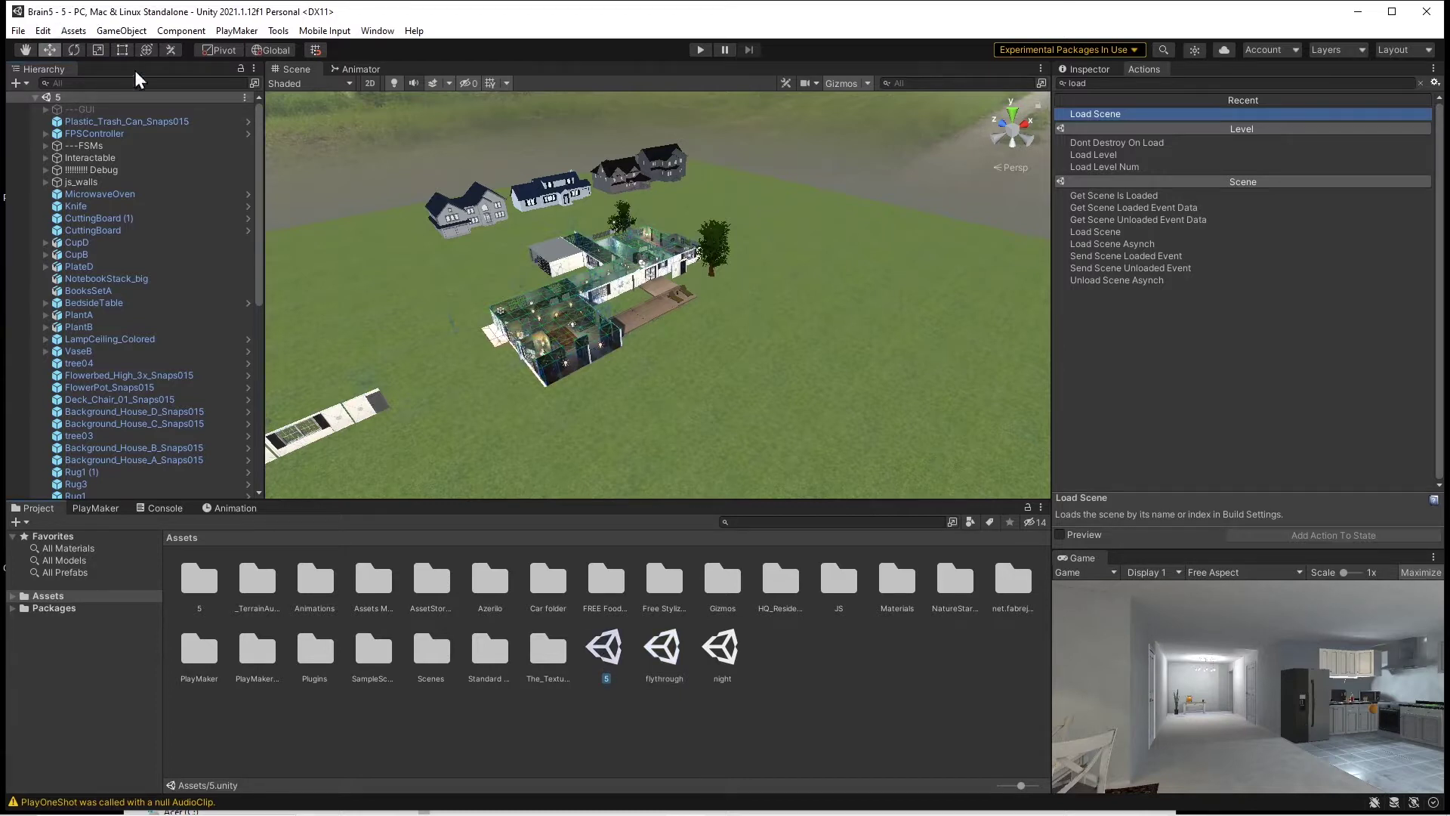
left_click(18, 30)
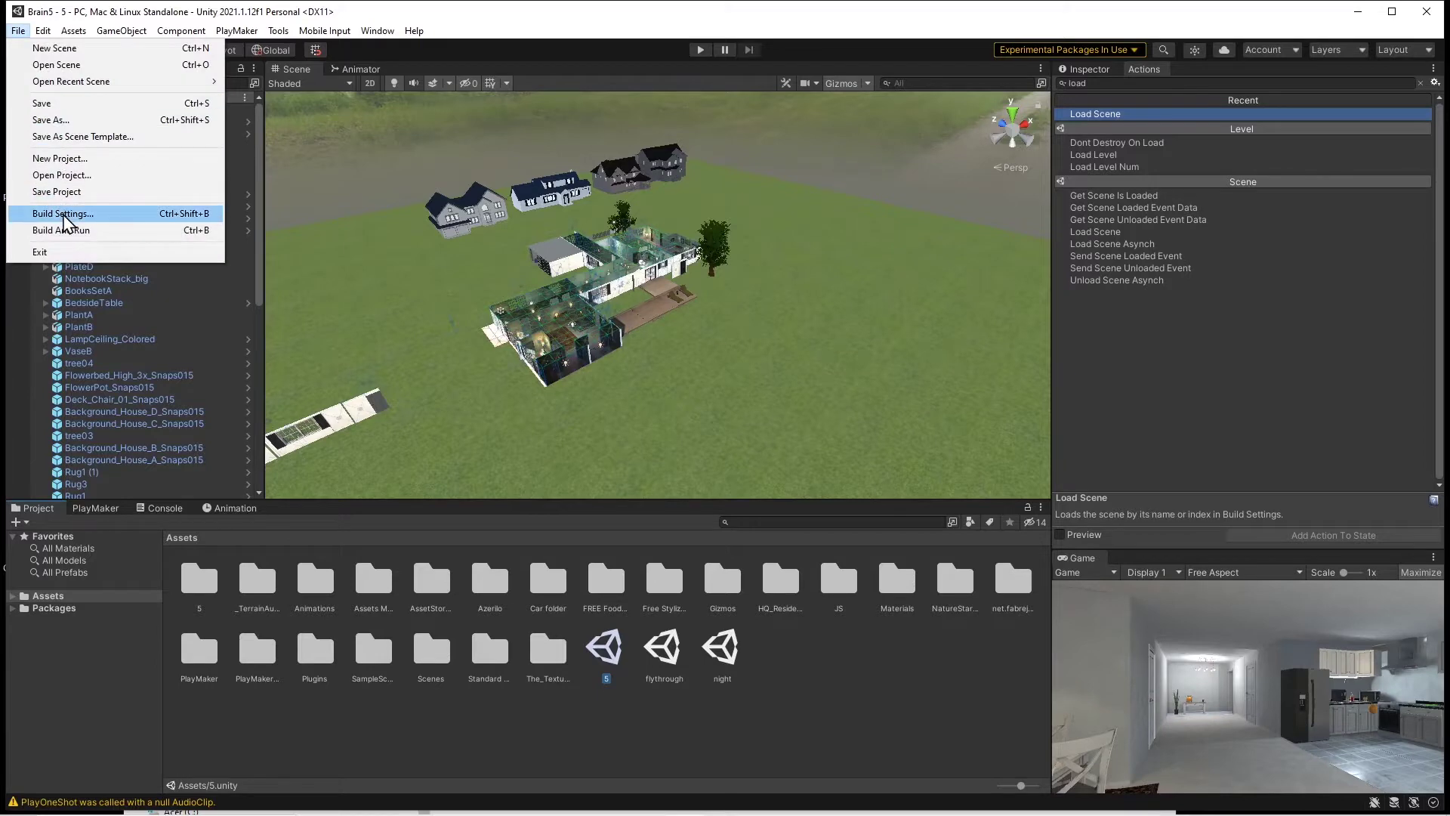
left_click(46, 214)
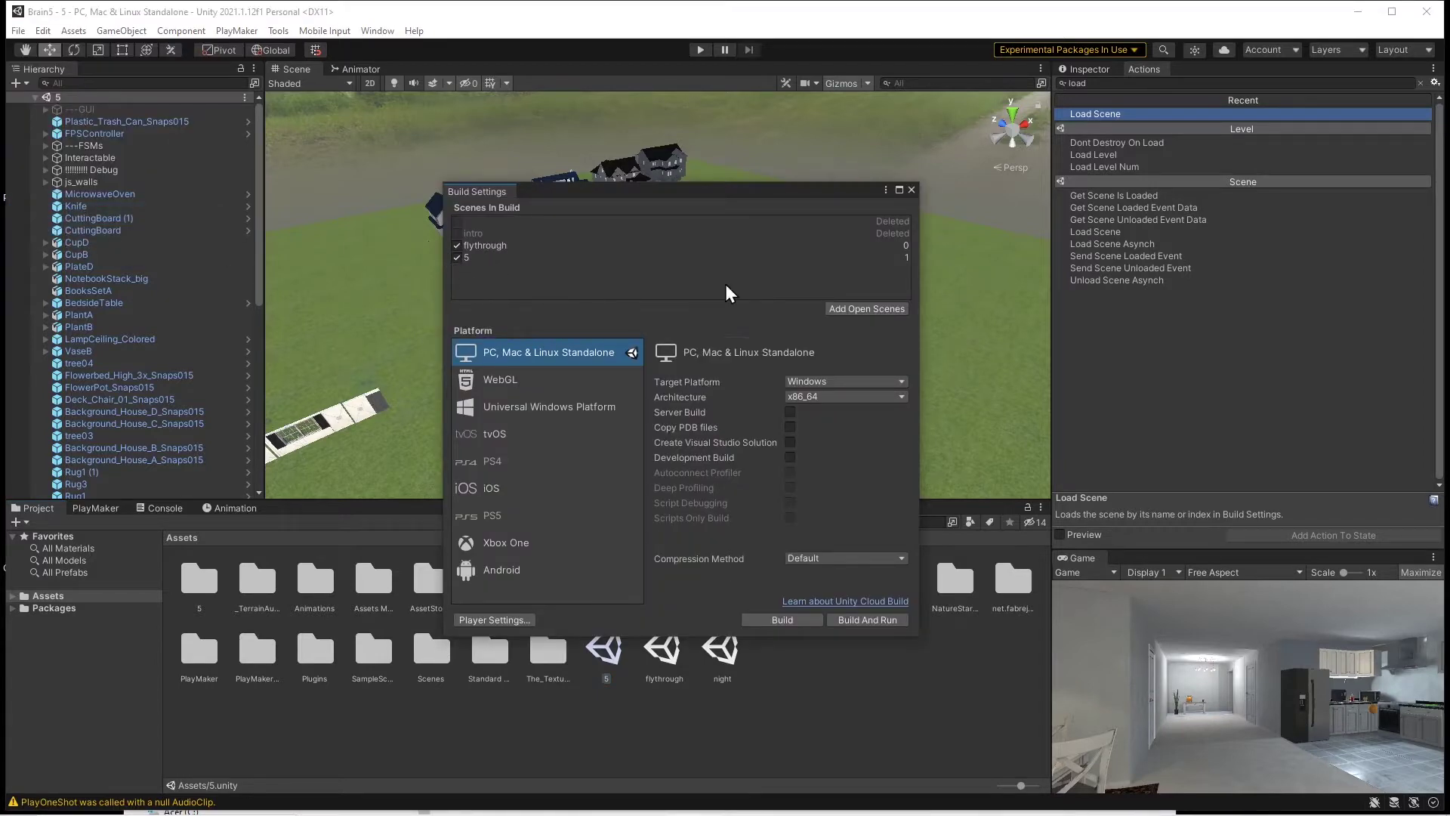
left_click(914, 189)
double_click(664, 648)
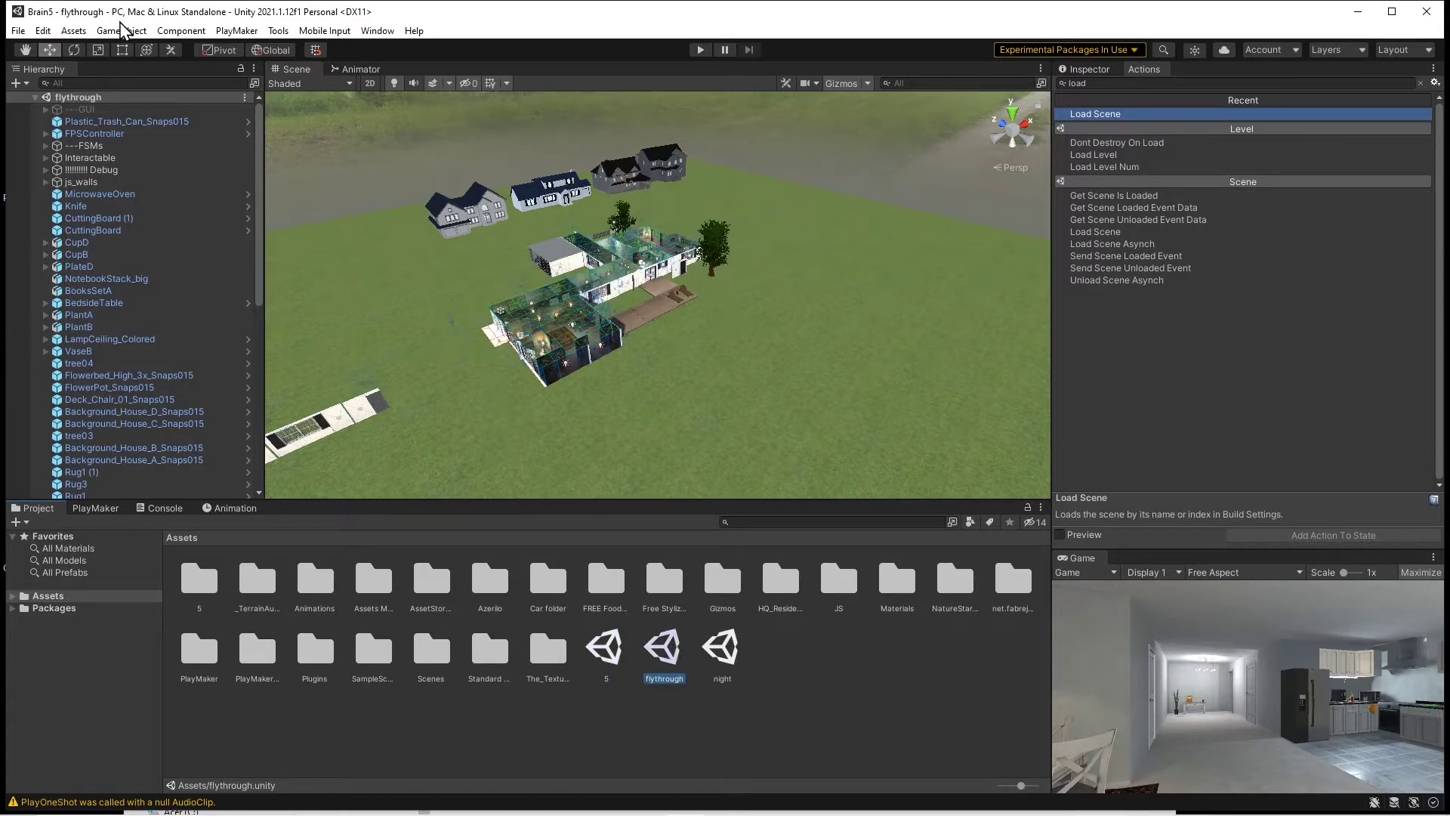
- Delete the FPSController player and the ---FSMs object from the Hierarchy
left_click(93, 134)
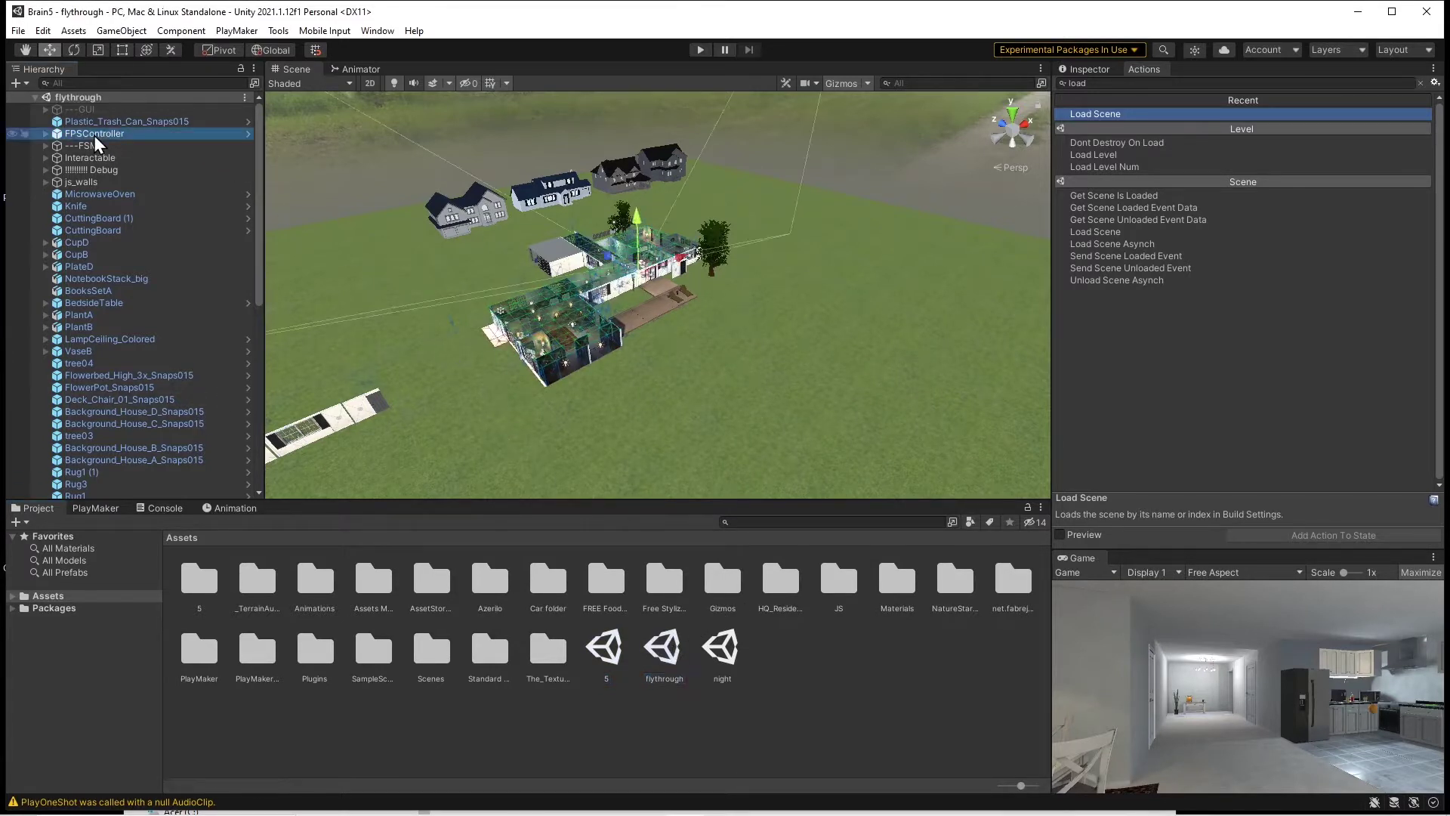
key("Delete")
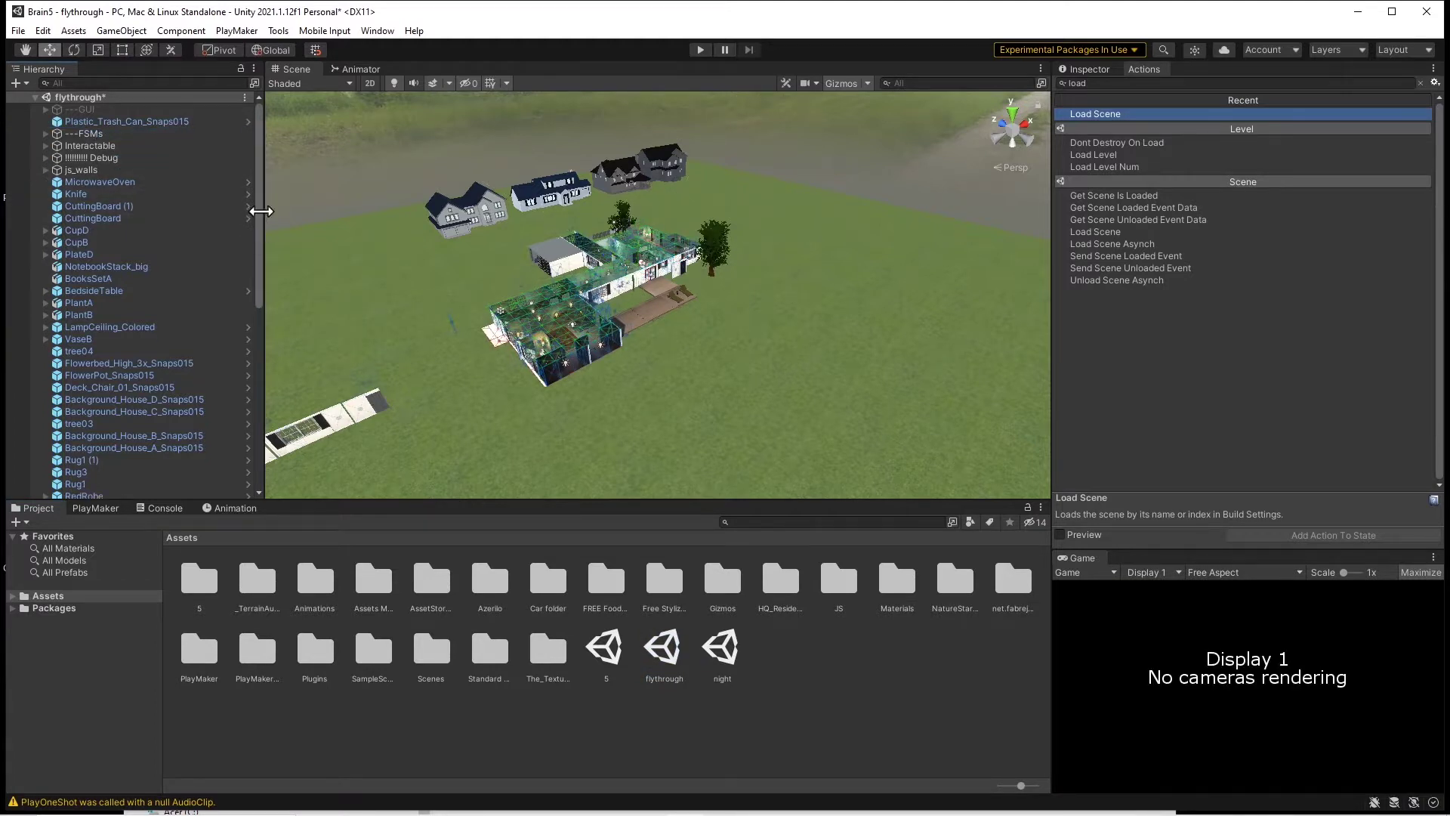
left_click(99, 134)
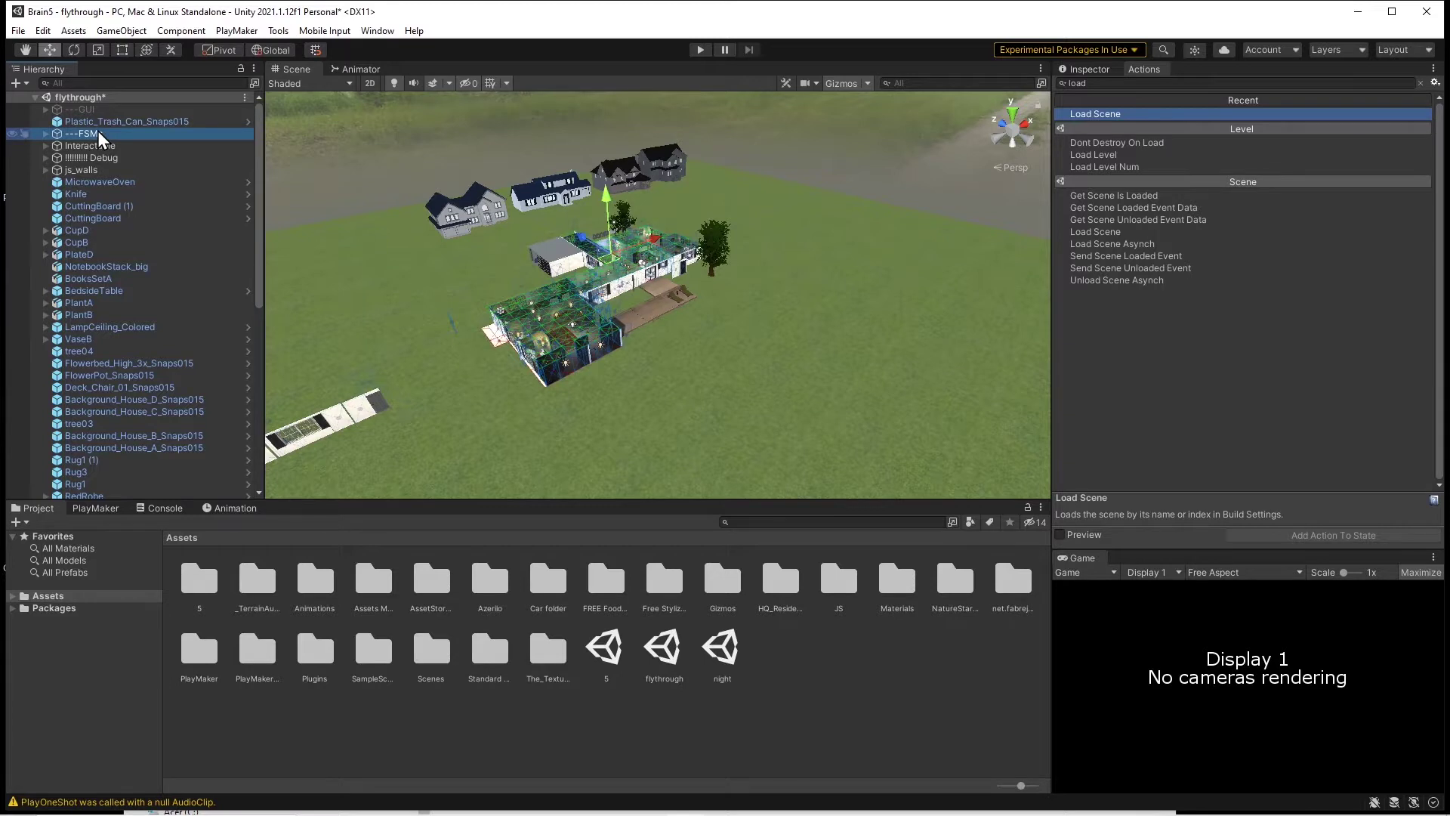
key("Delete")
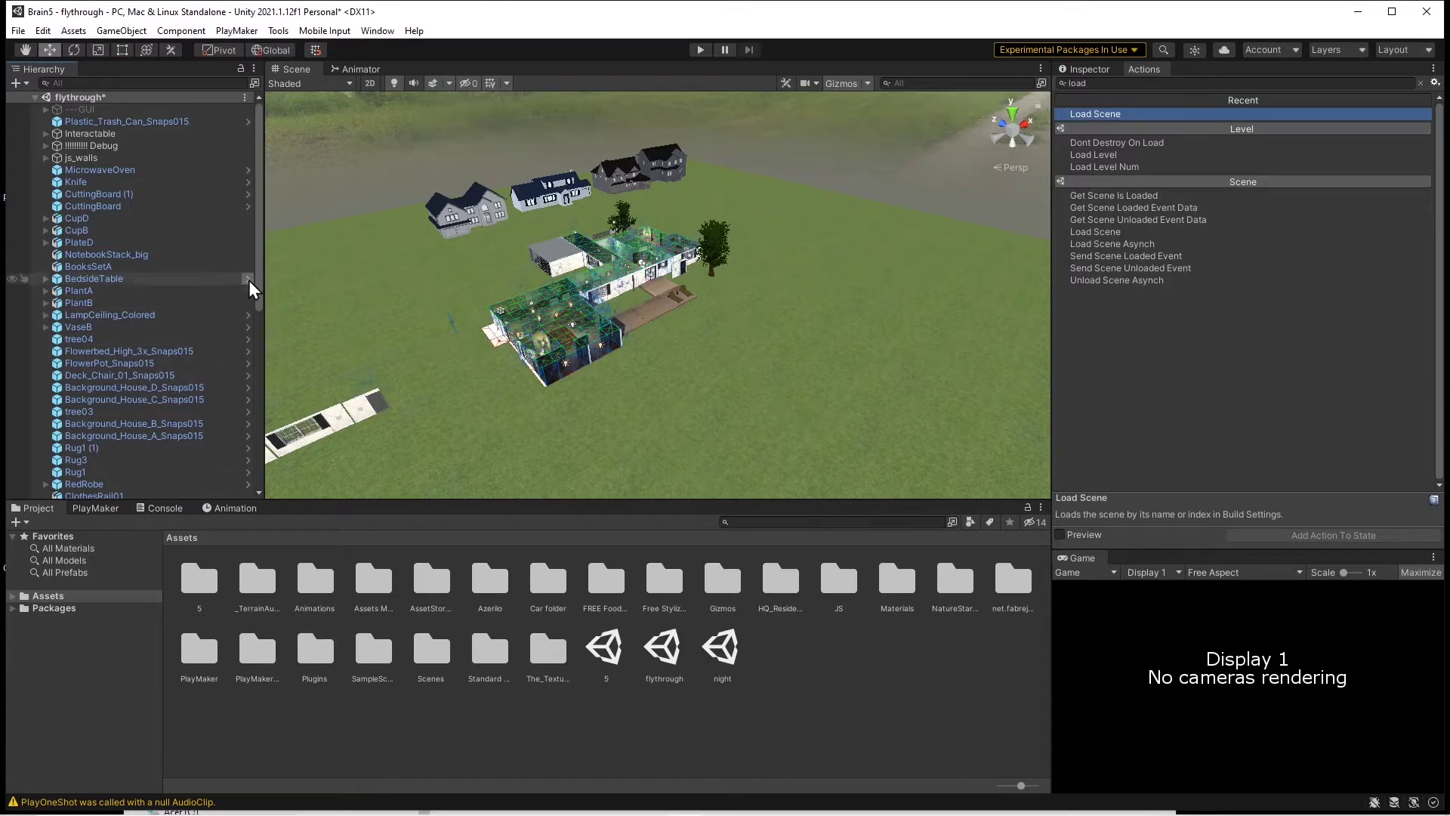
left_click_drag(260, 283, 261, 484)
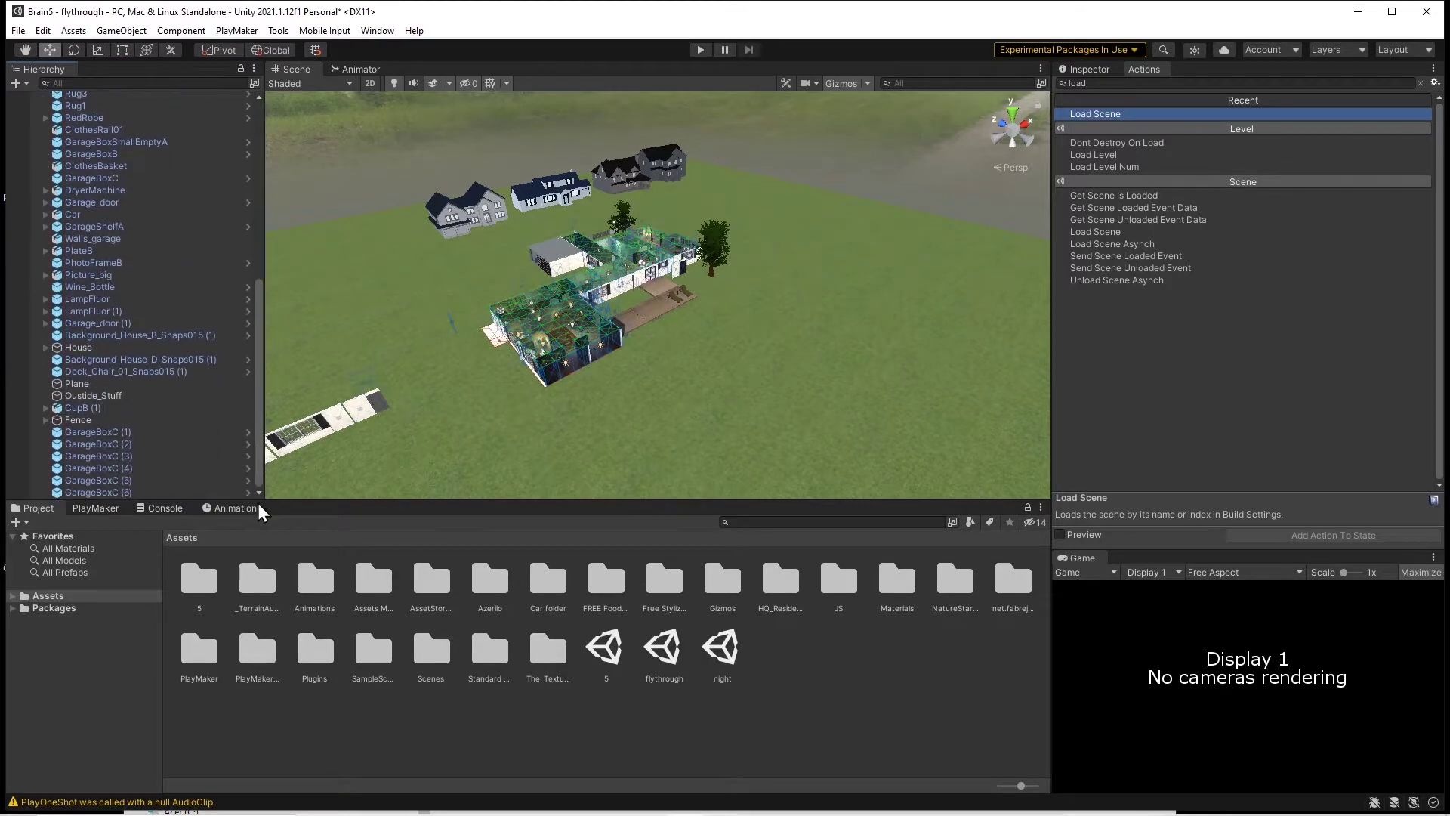
- Create a Camera from GarageBoxC (6)'s context menu and drag it to the Hierarchy root
right_click(102, 492)
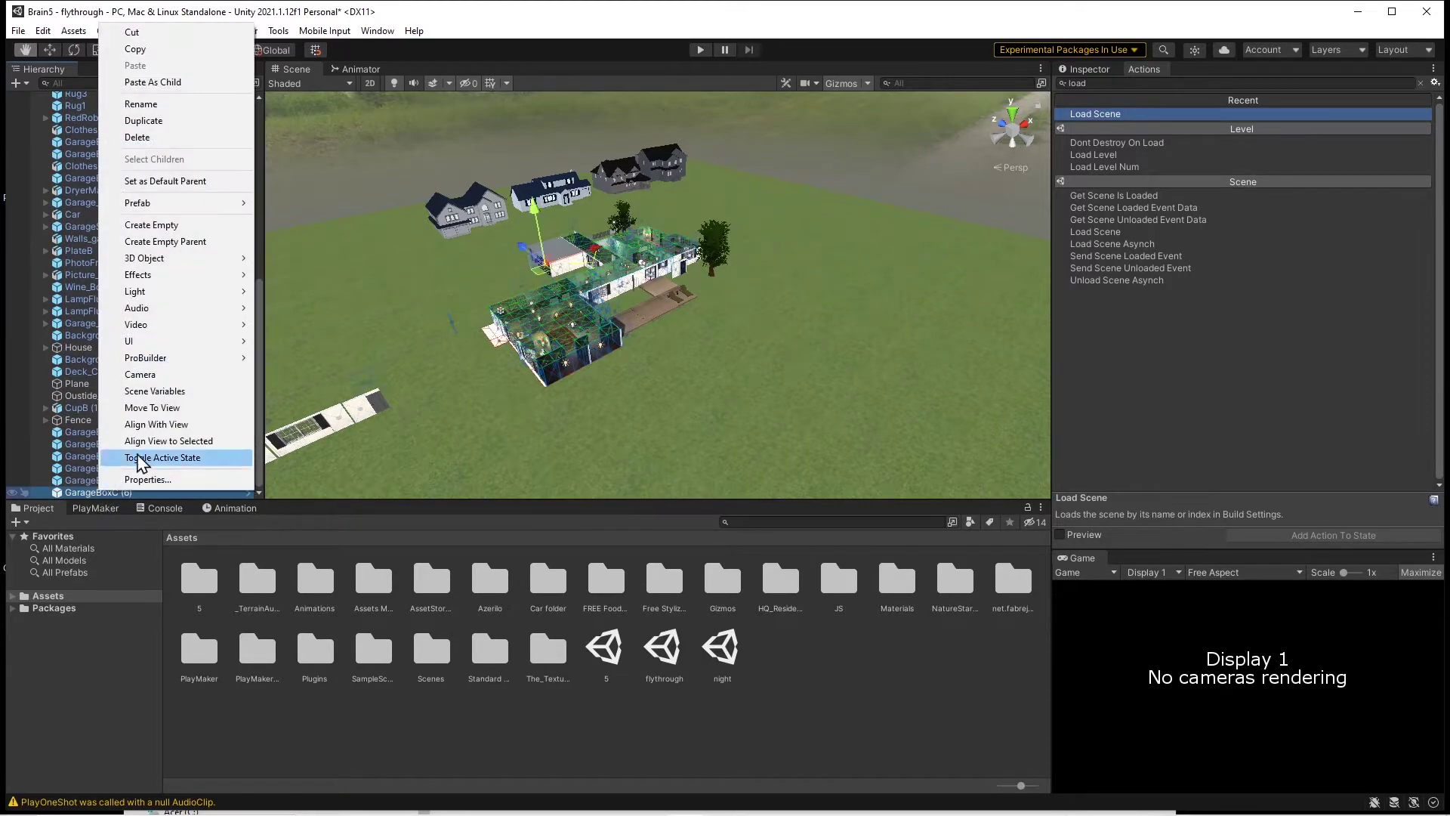
left_click(140, 375)
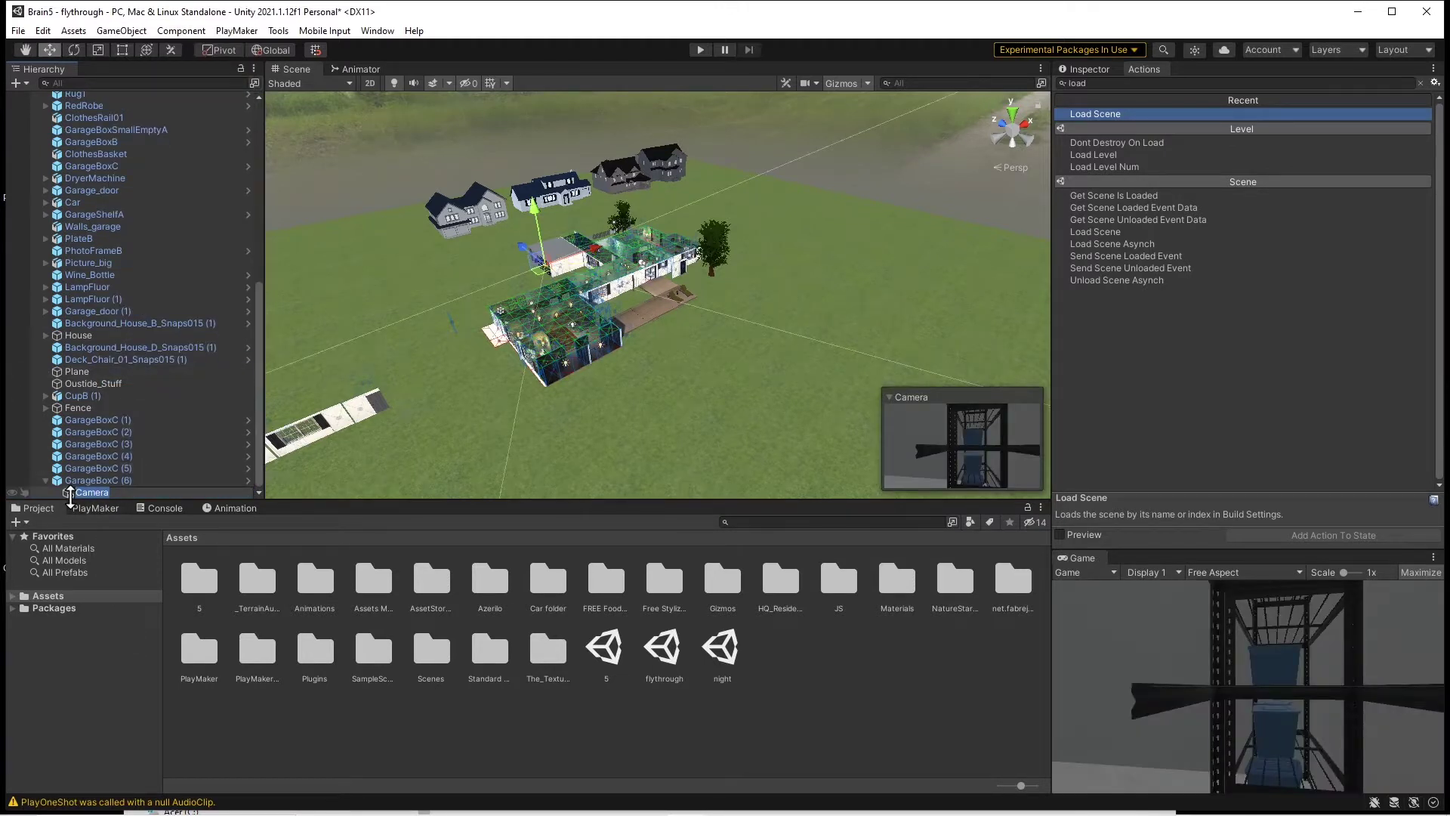
left_click(75, 468)
mouse_move(69, 494)
left_mouse_down()
mouse_move(69, 479)
mouse_move(89, 482)
mouse_move(56, 496)
left_mouse_up()
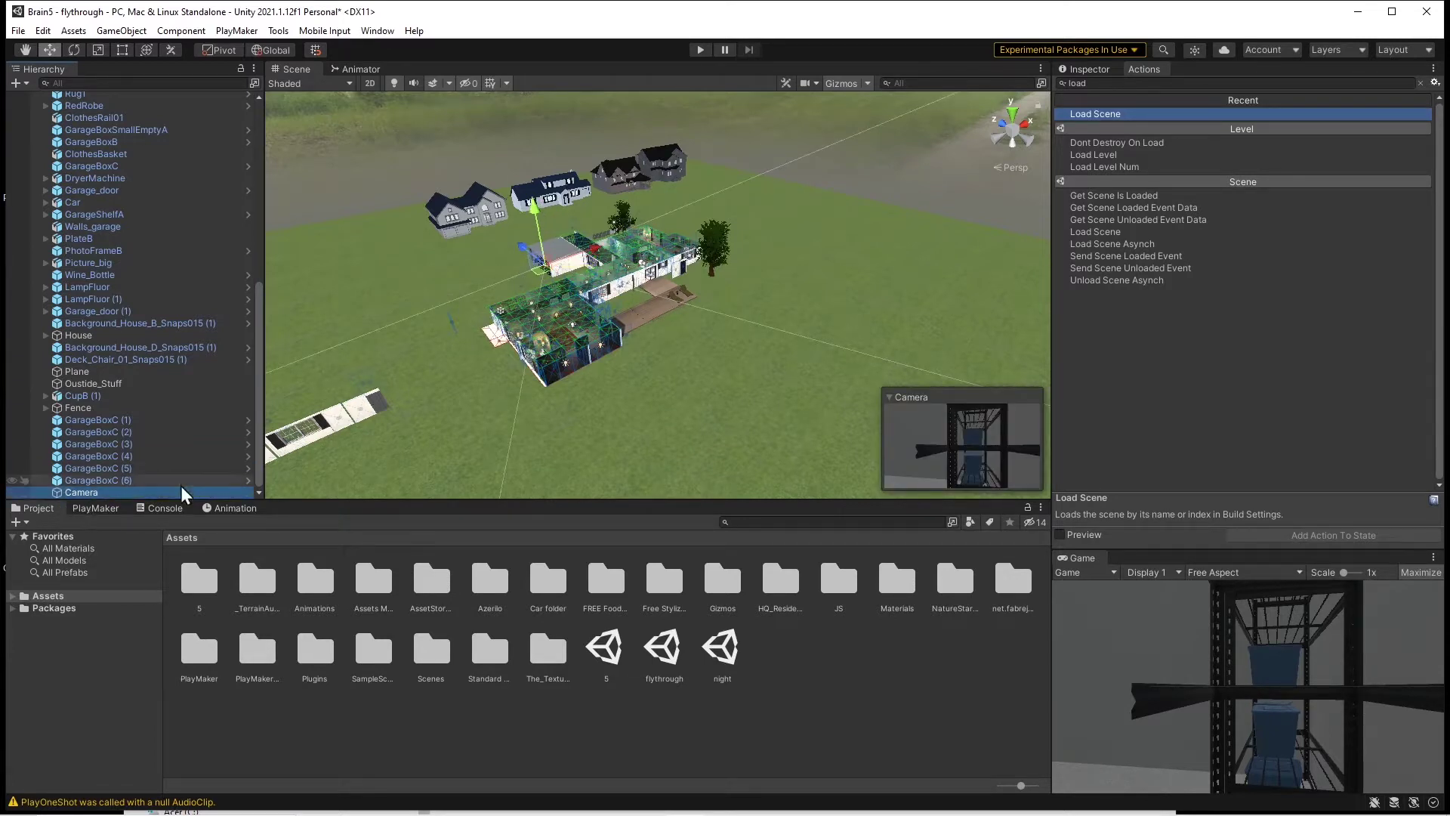
right_click(72, 490)
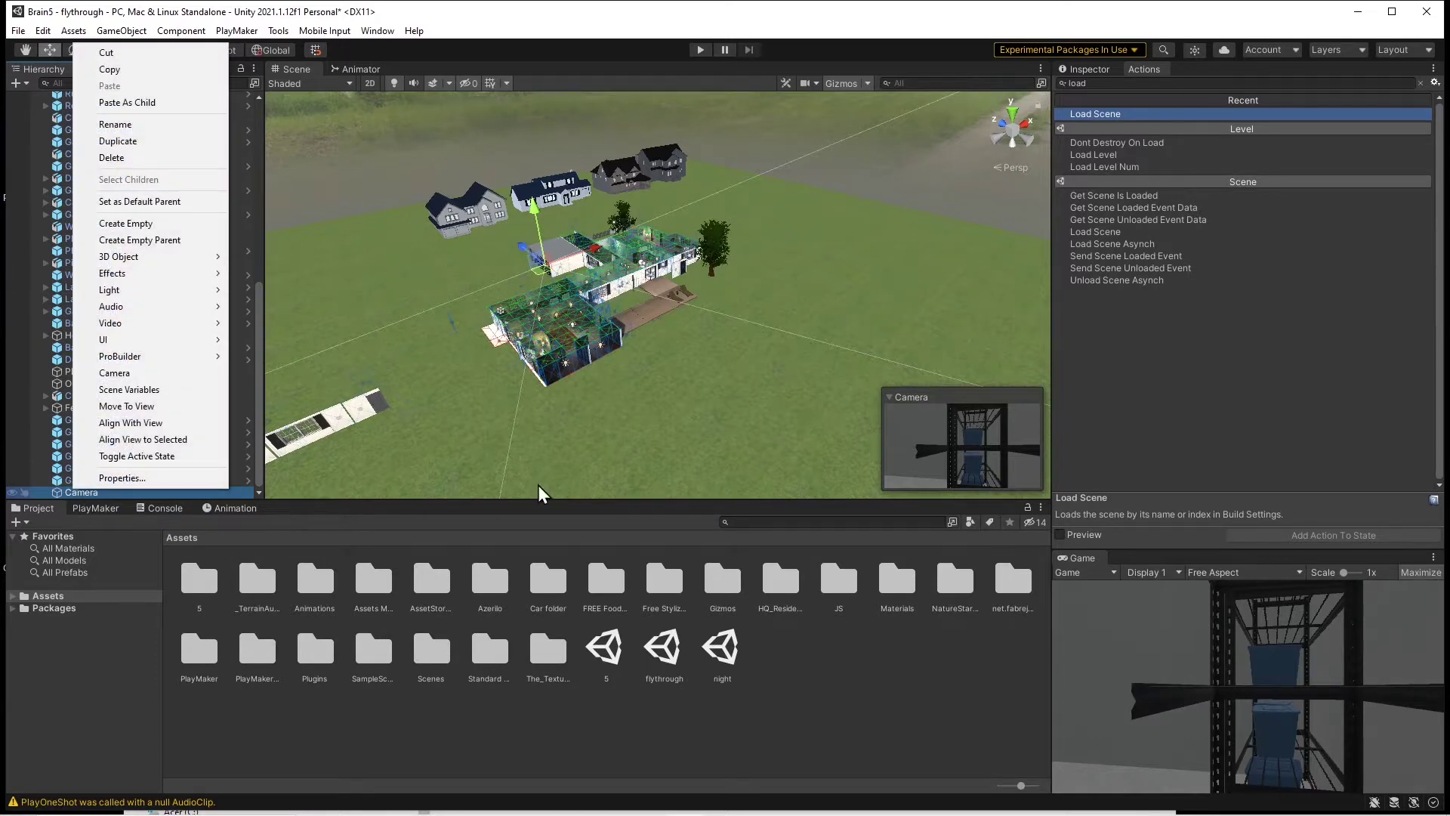
- Attach a PlayMakerFSM component to the Camera, found by searching 'fsm', and view its graph
left_click(74, 493)
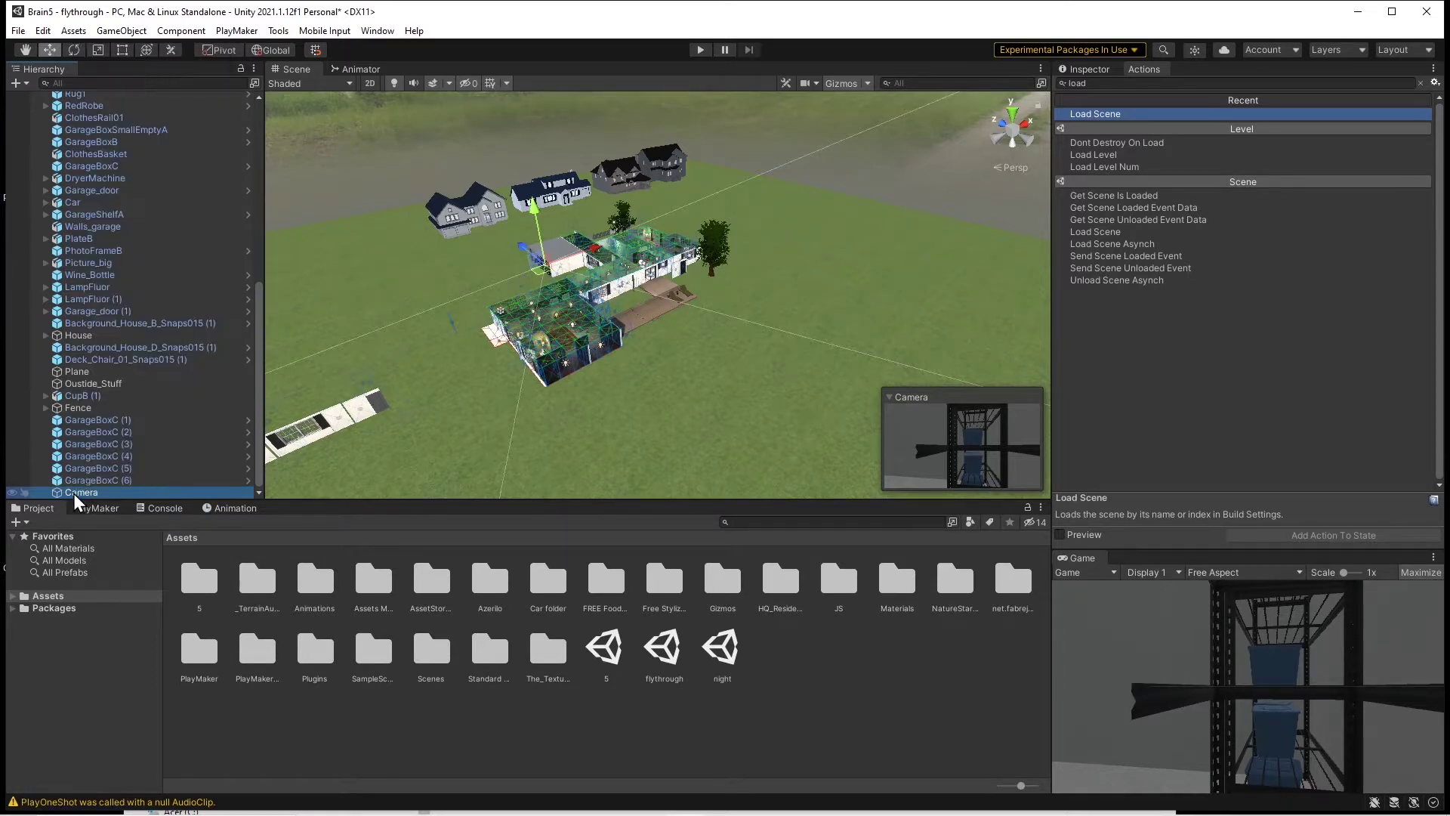
left_click(74, 492)
left_click(93, 461)
left_click(81, 490)
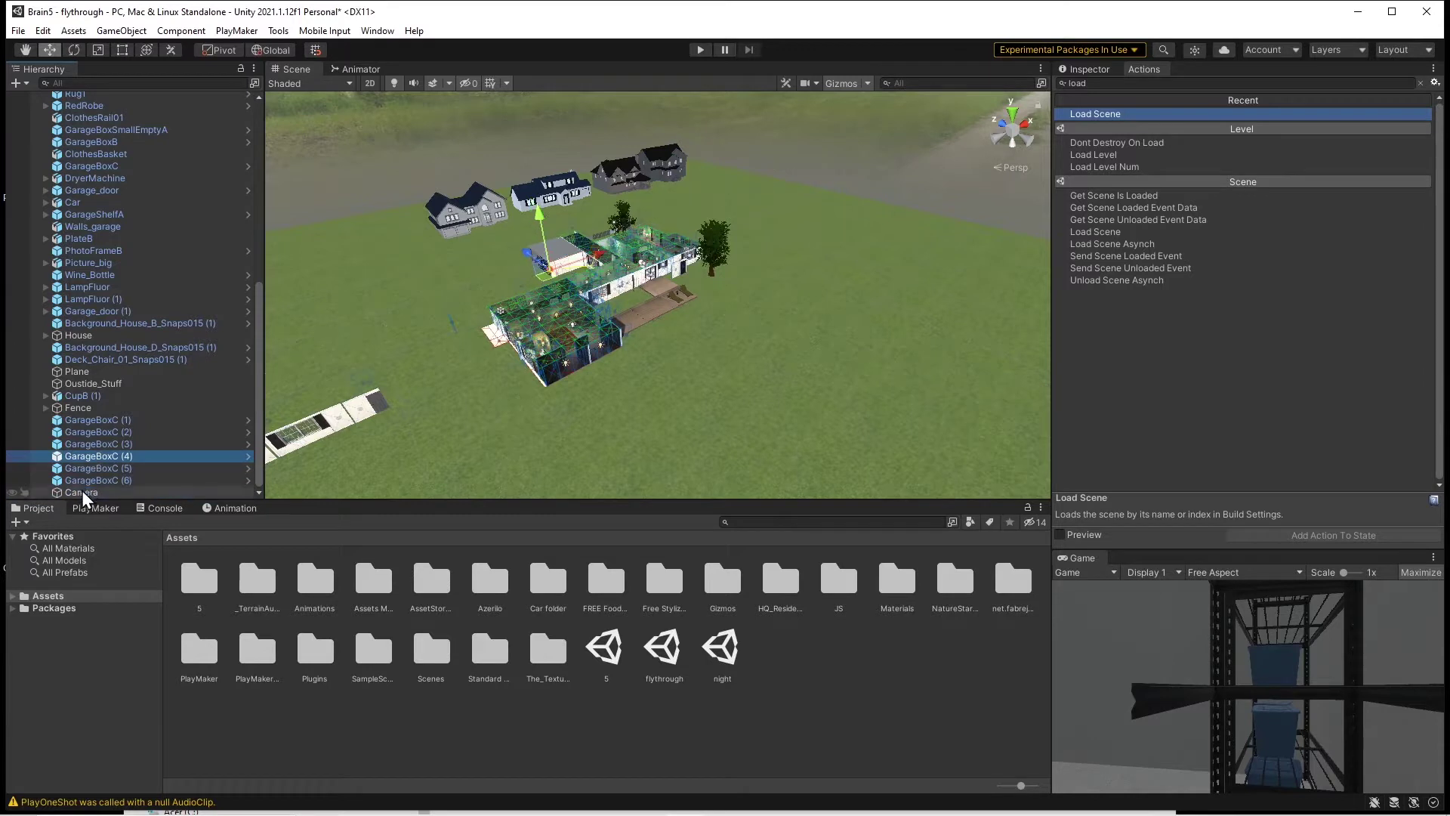
left_click(1087, 68)
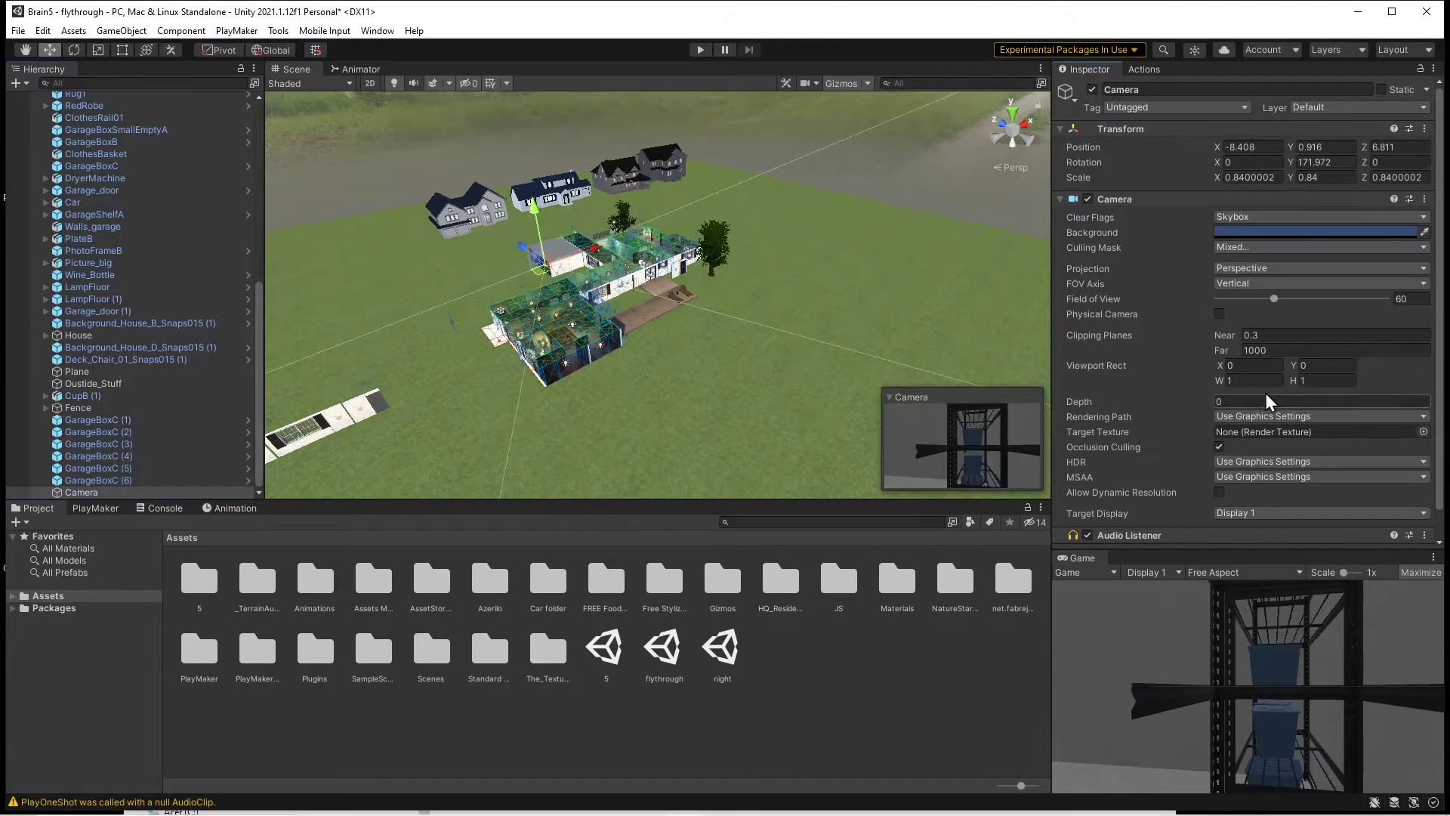
scroll(1178, 495, "down", 1)
left_click(1194, 531)
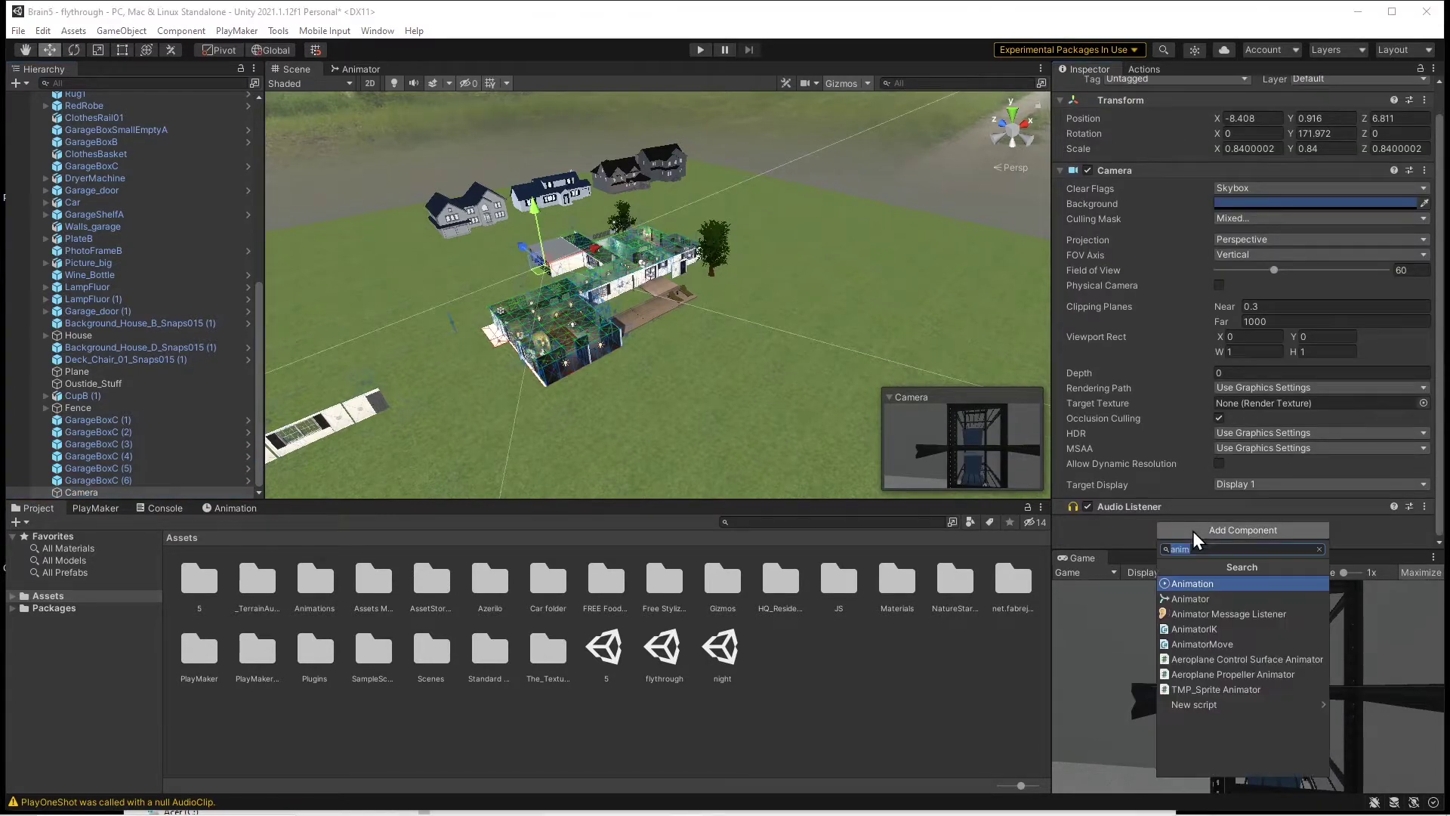
type("fsm")
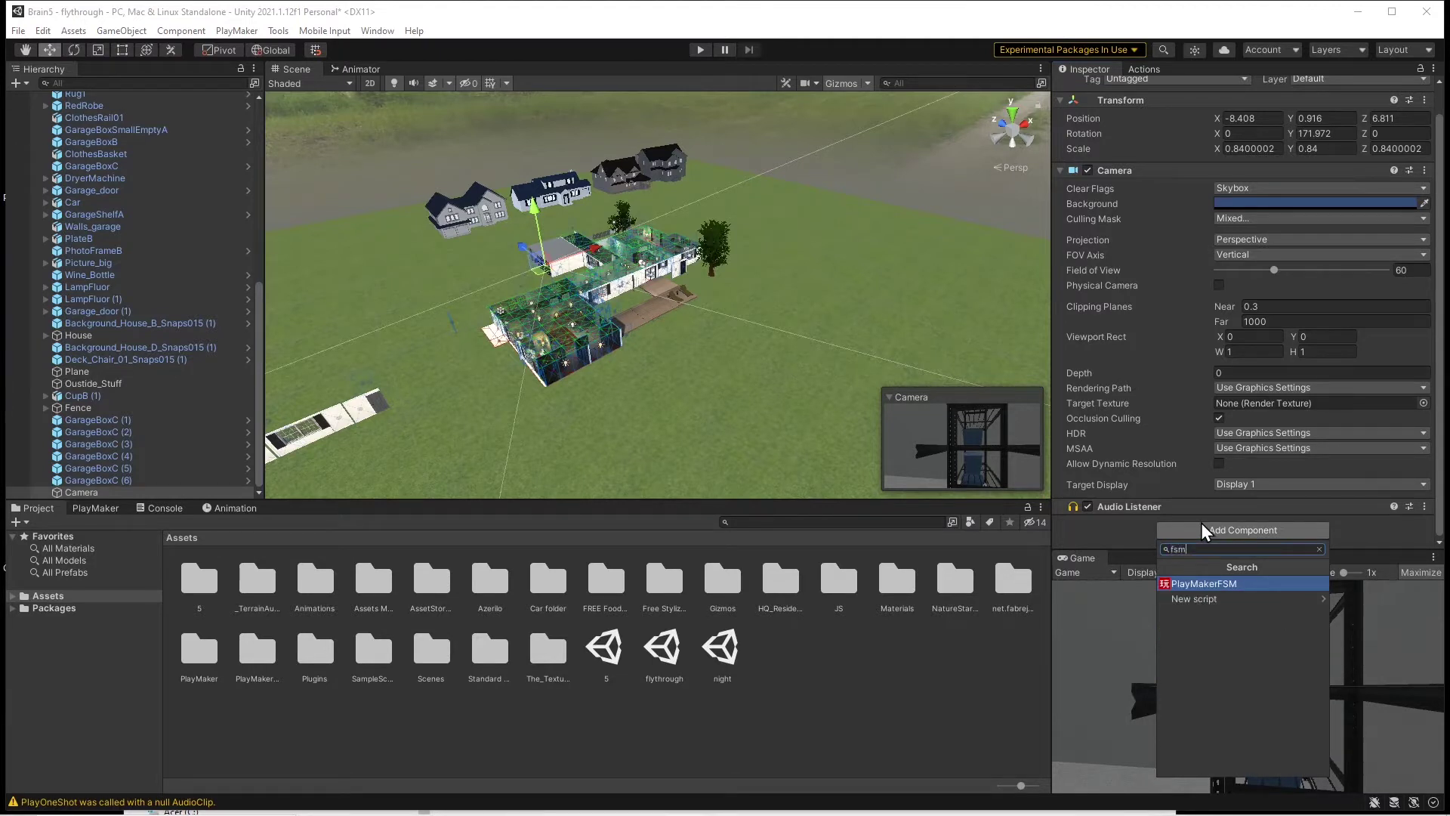
left_click(1203, 583)
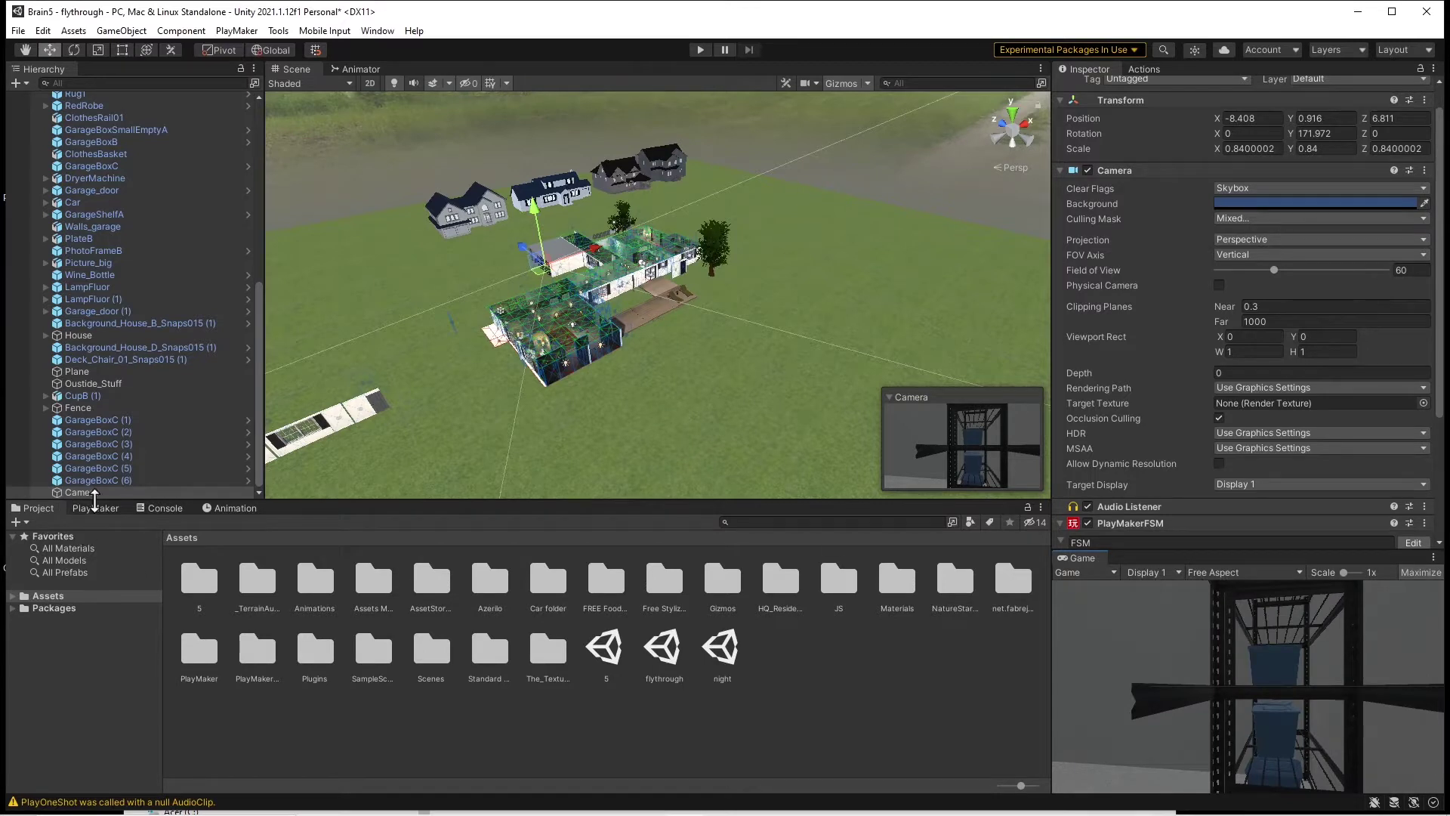
left_click(104, 508)
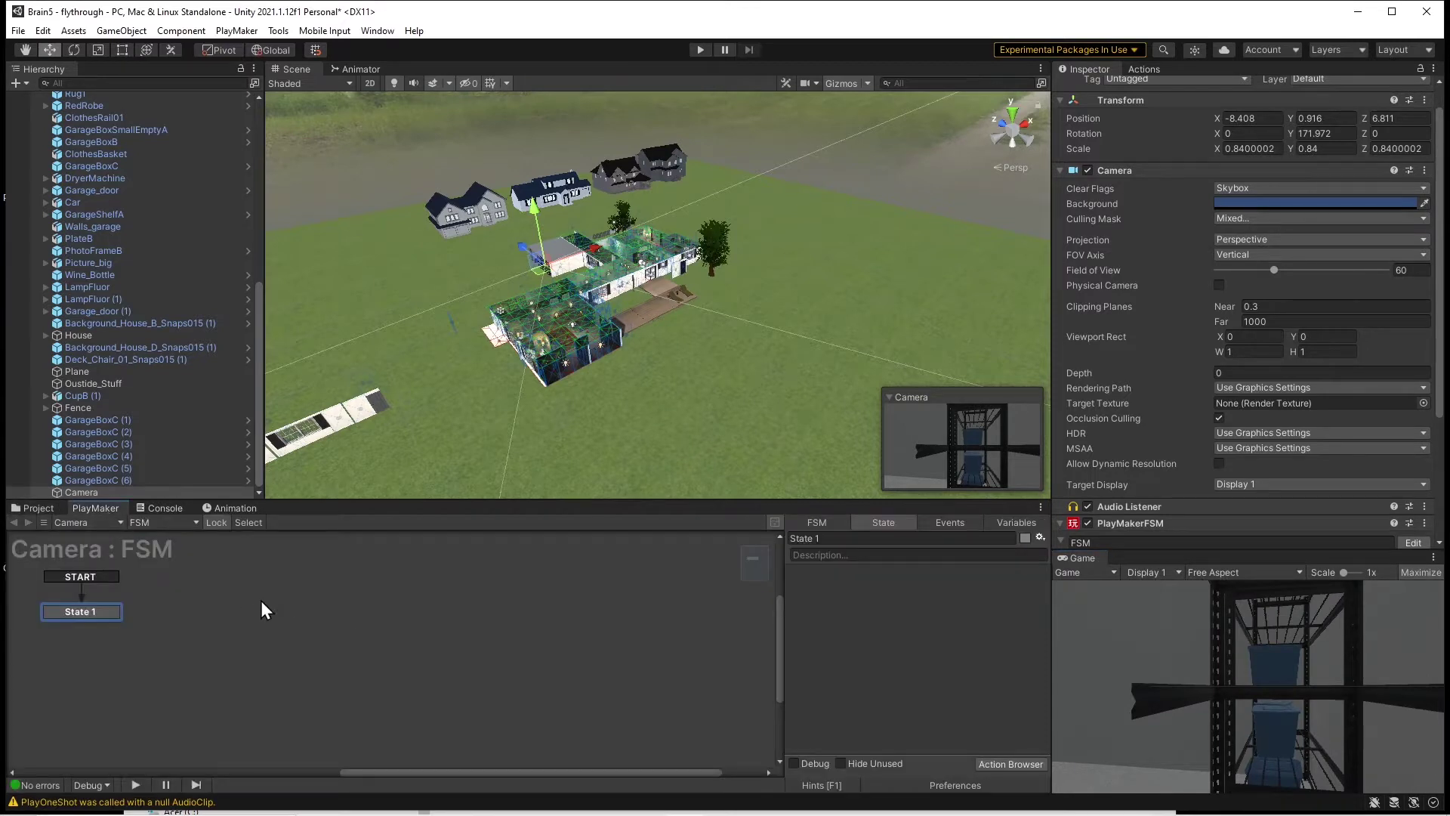
left_click(82, 491)
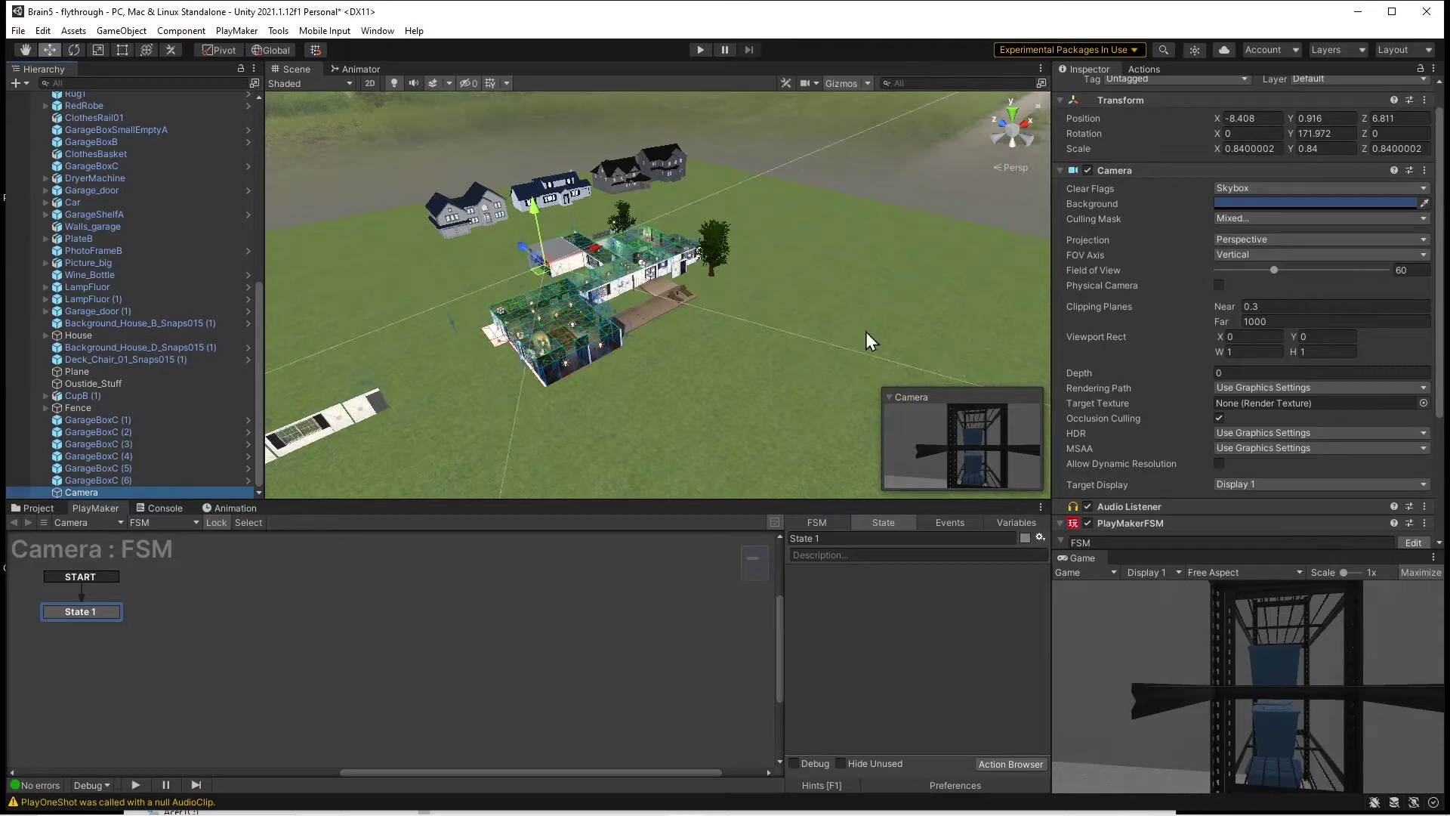
- Attach an Animator component, found by searching 'ani', to the Camera below its PlayMakerFSM
scroll(1217, 410, "down", 5)
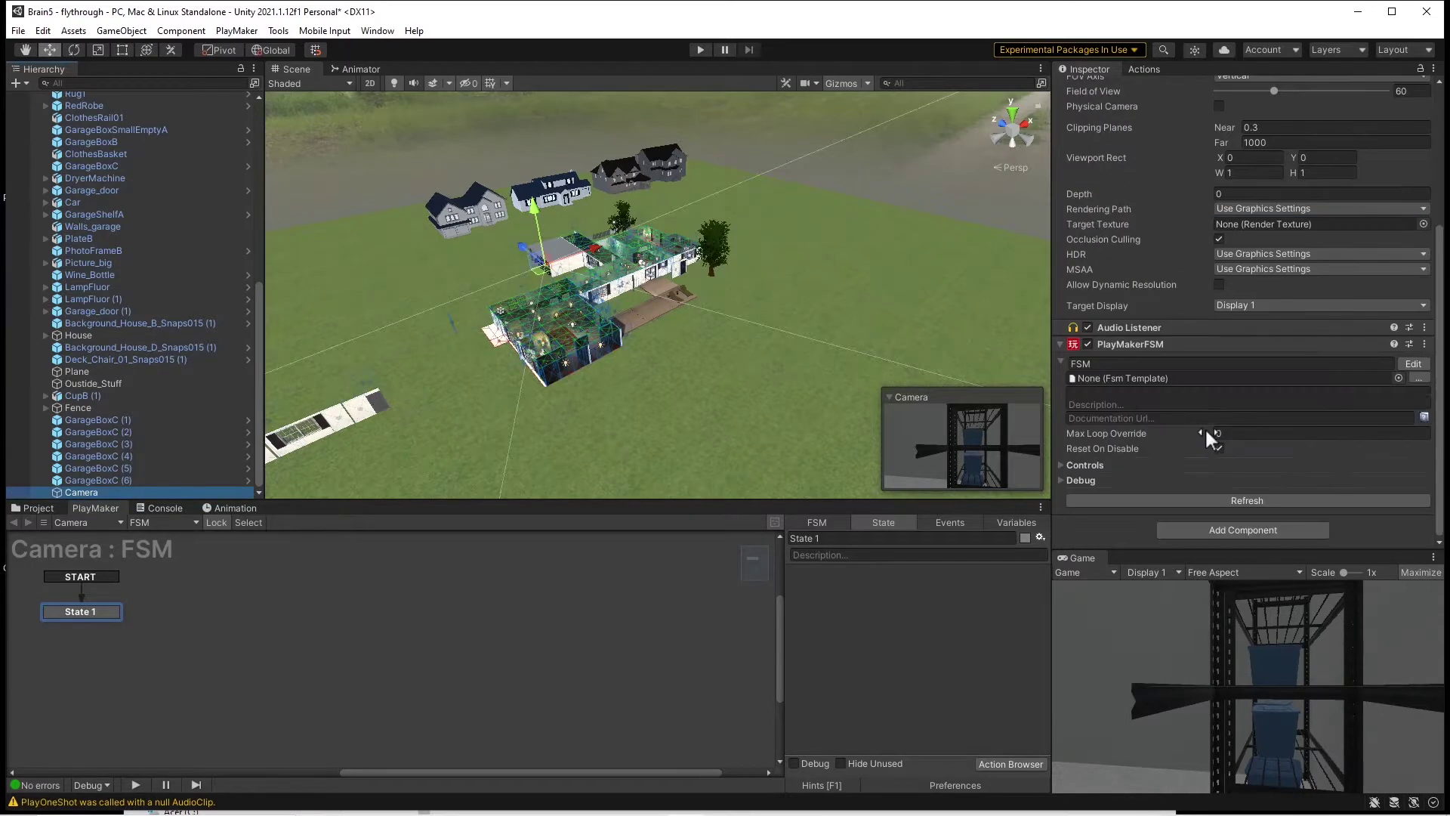
left_click(1222, 527)
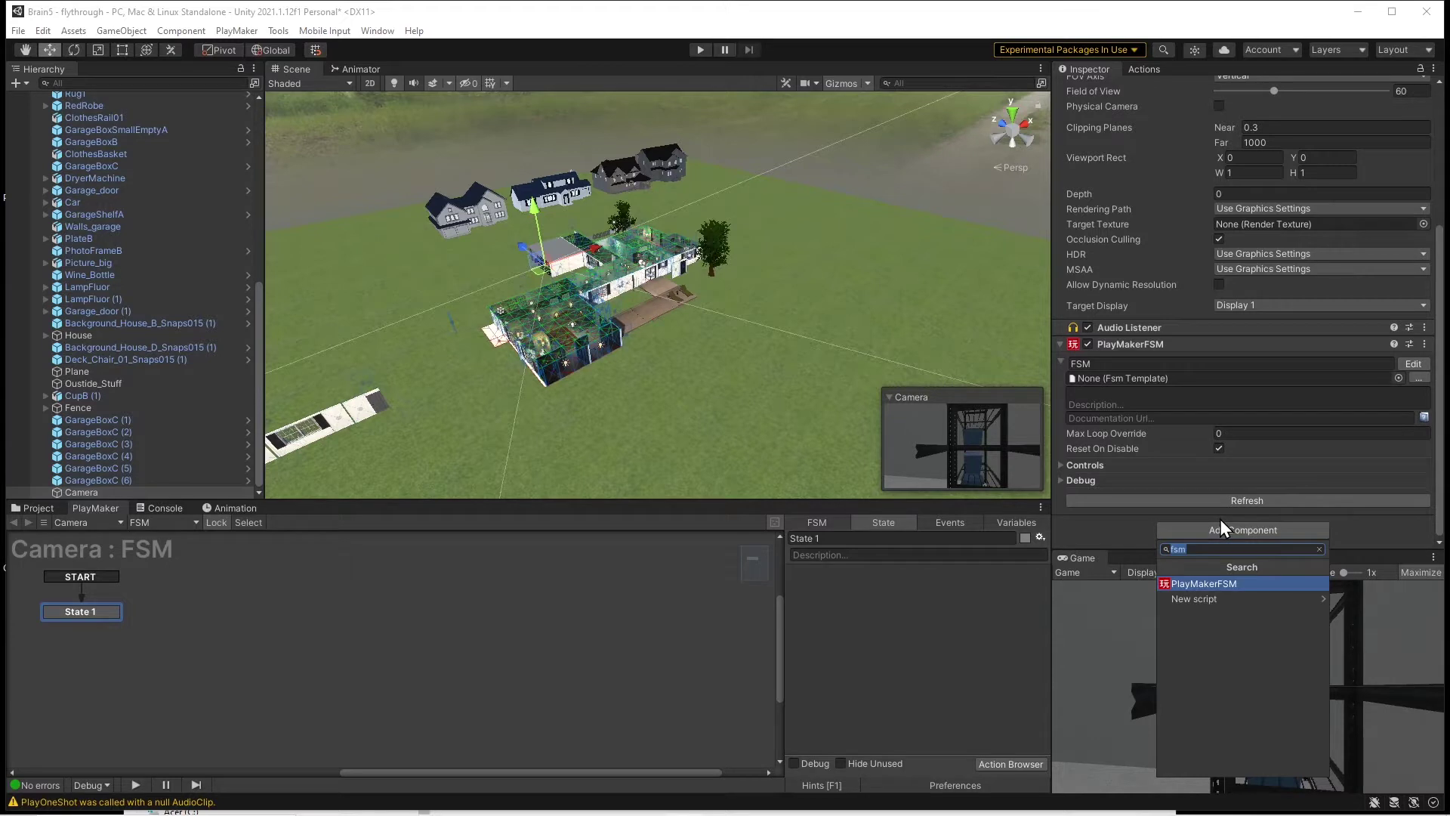
type("ani")
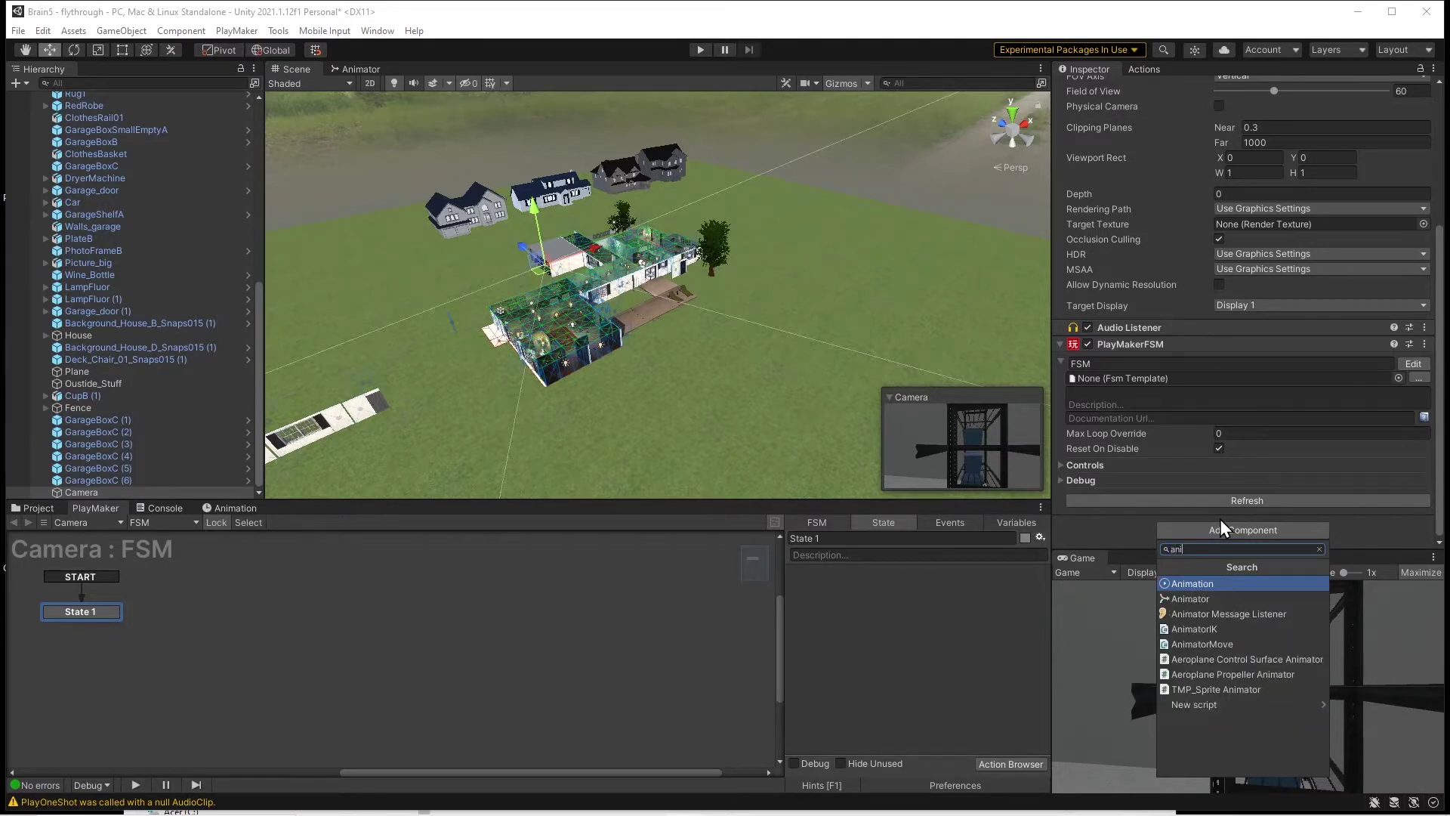
left_click(1200, 600)
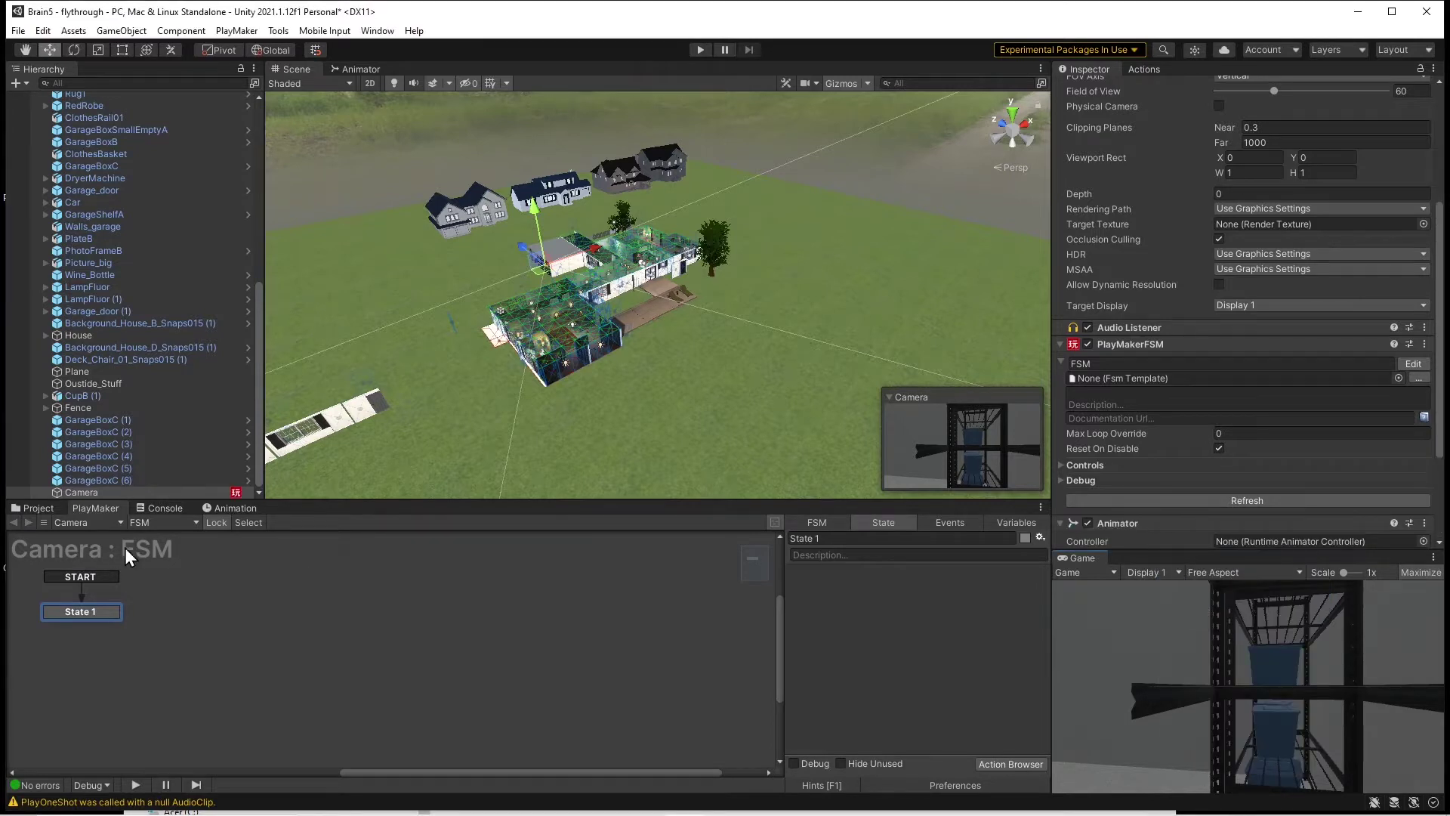
left_click(35, 511)
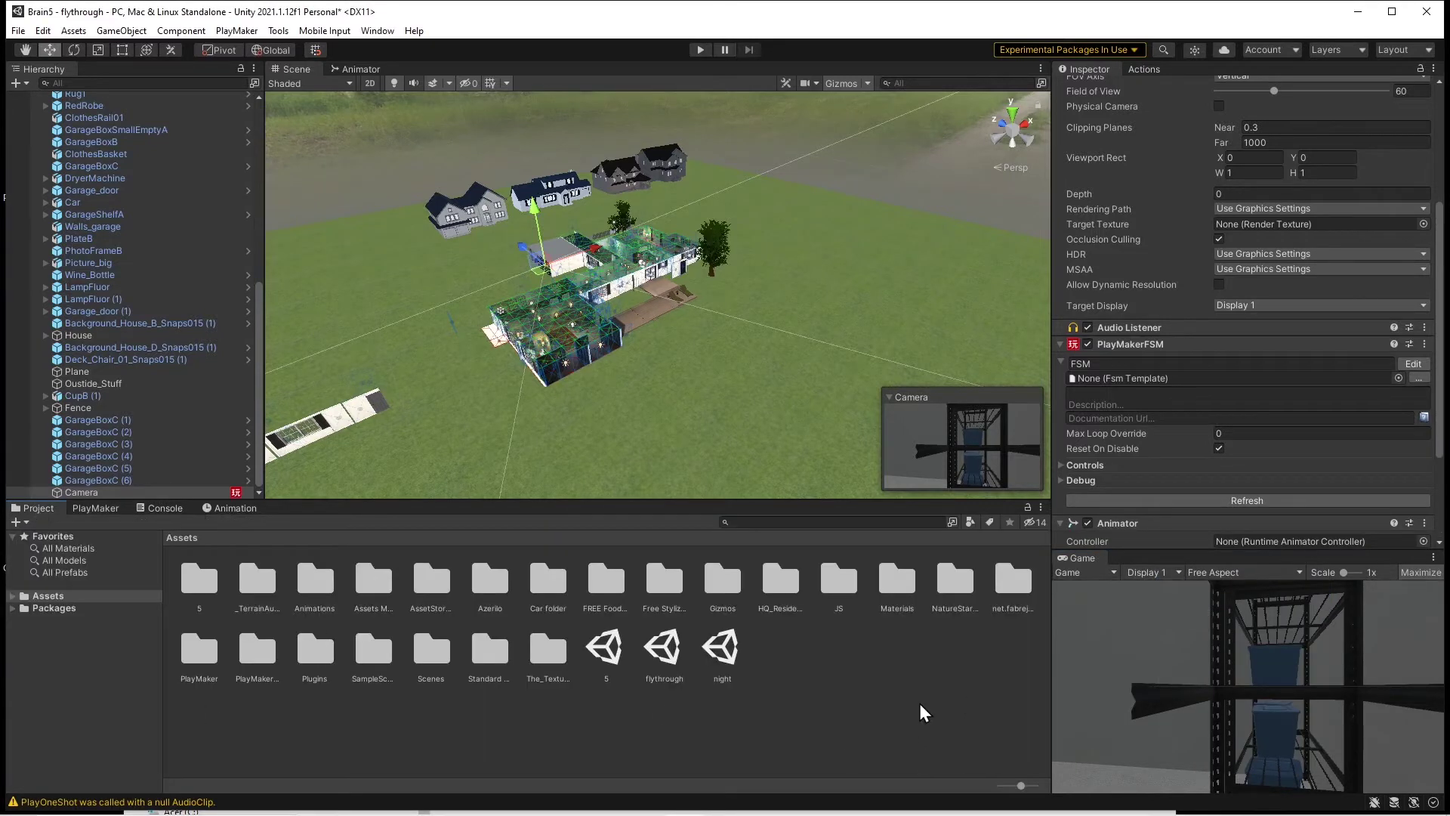
- In the top-level Assets folder, create an Animator Controller and name it fly
double_click(315, 589)
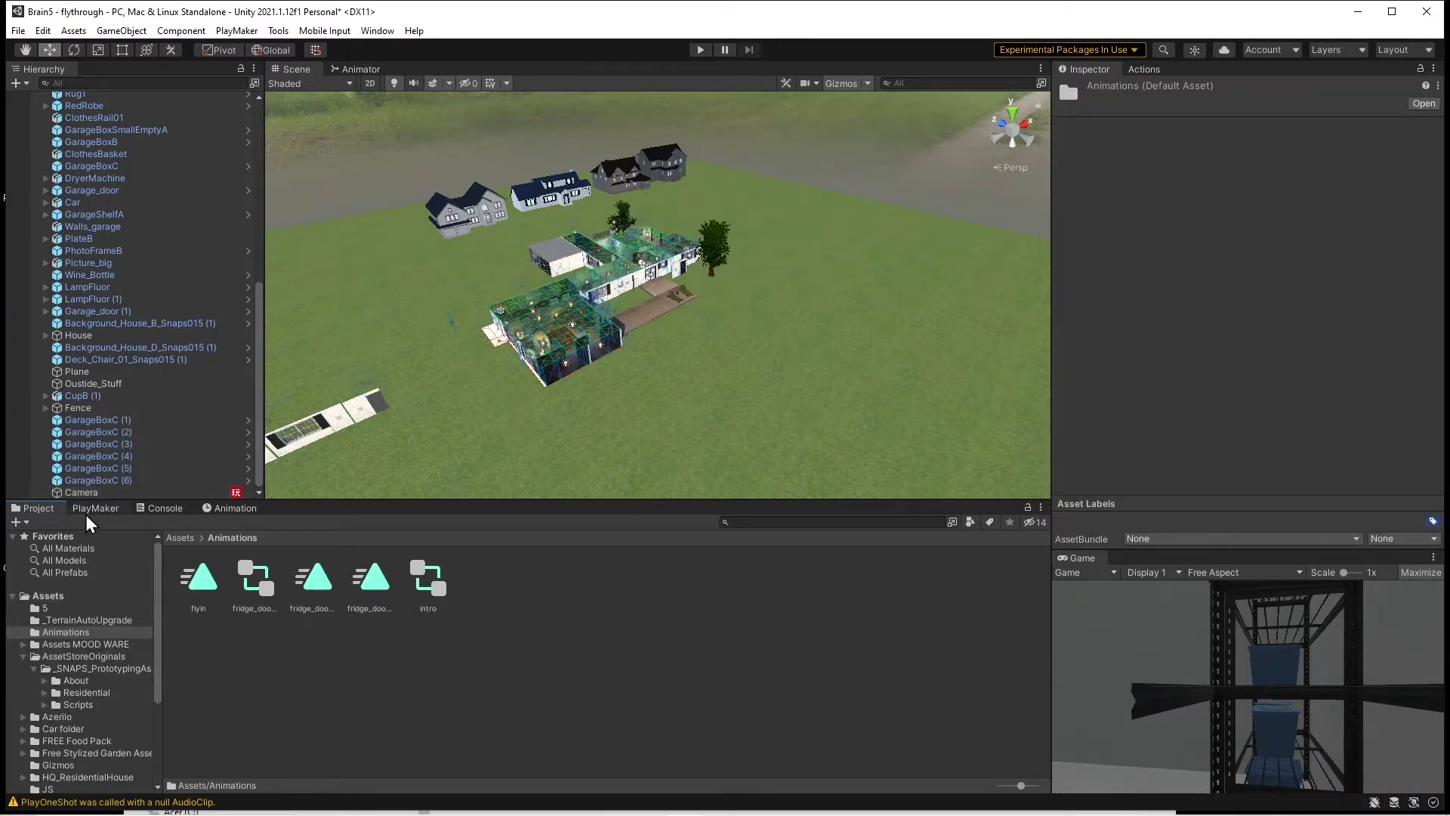
left_click(49, 596)
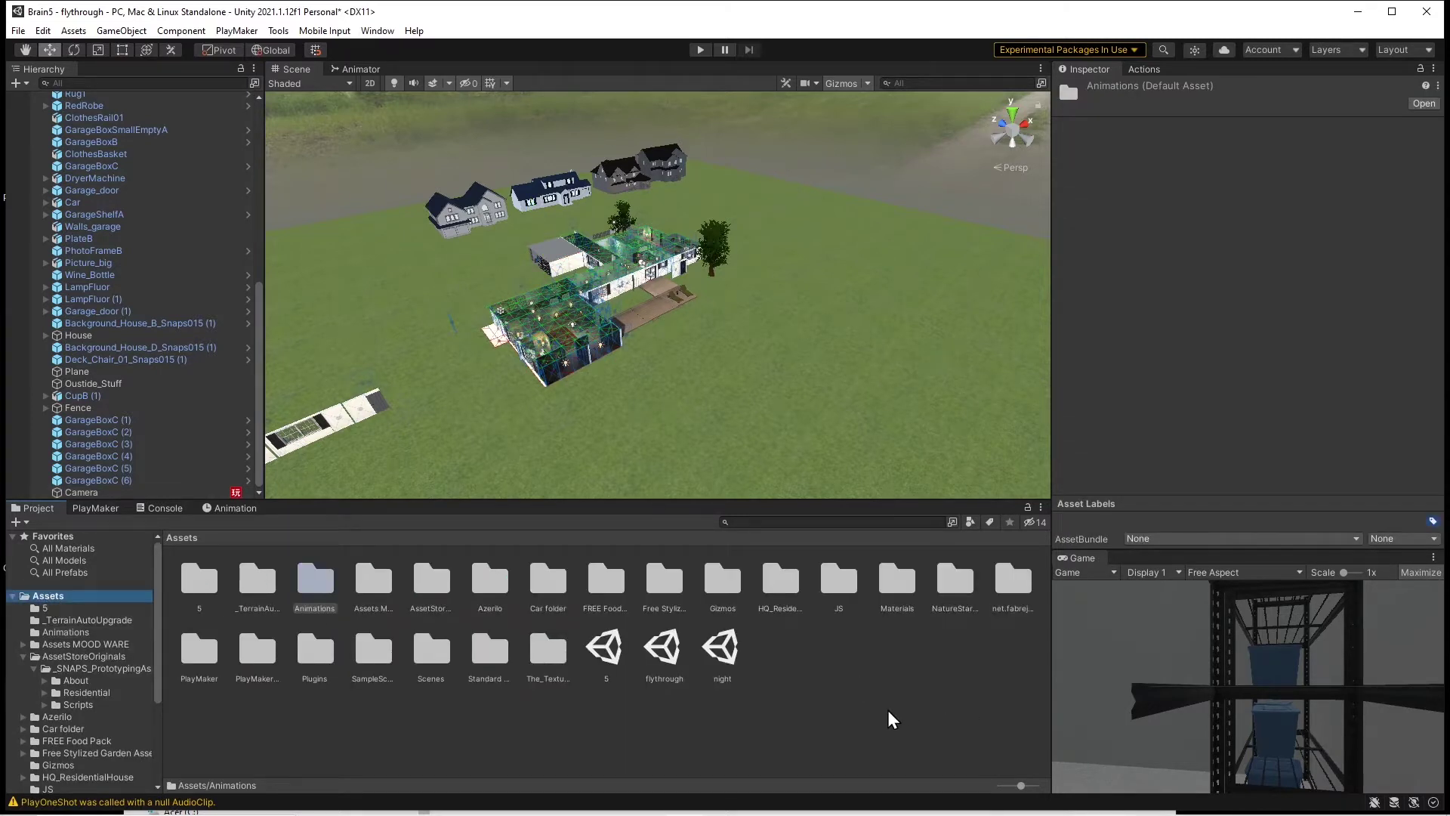
right_click(771, 654)
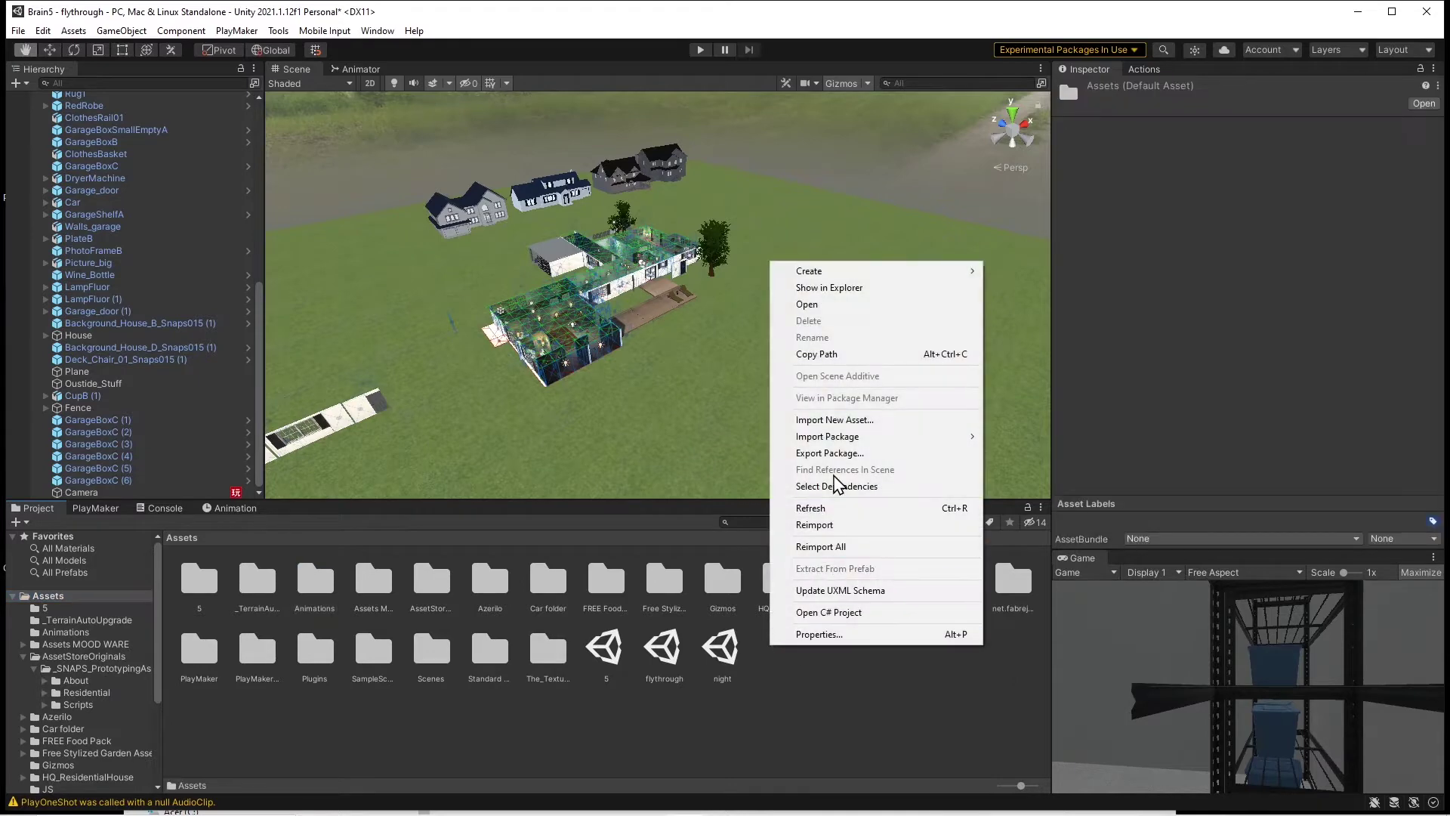
mouse_move(823, 270)
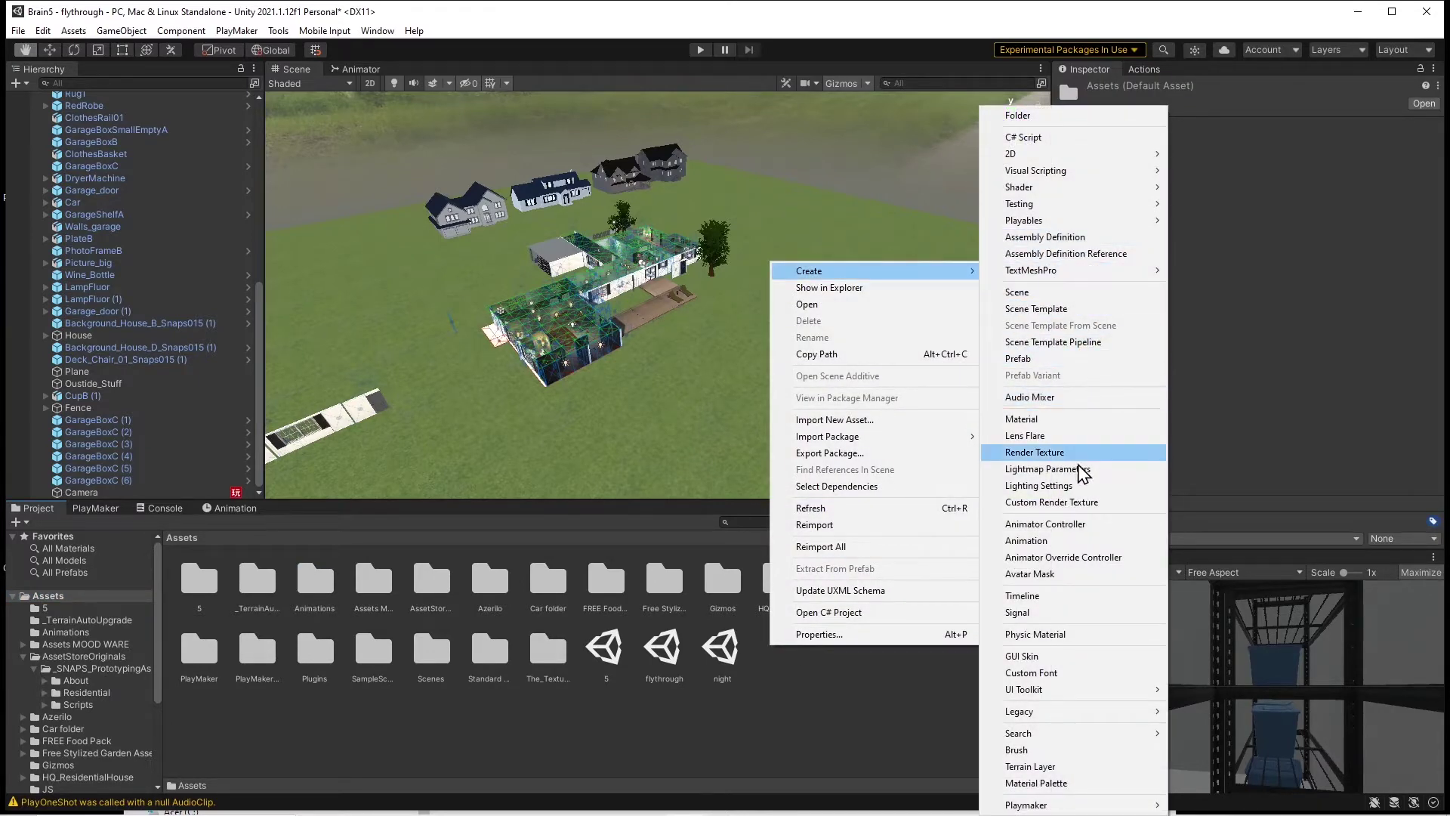
left_click(1061, 527)
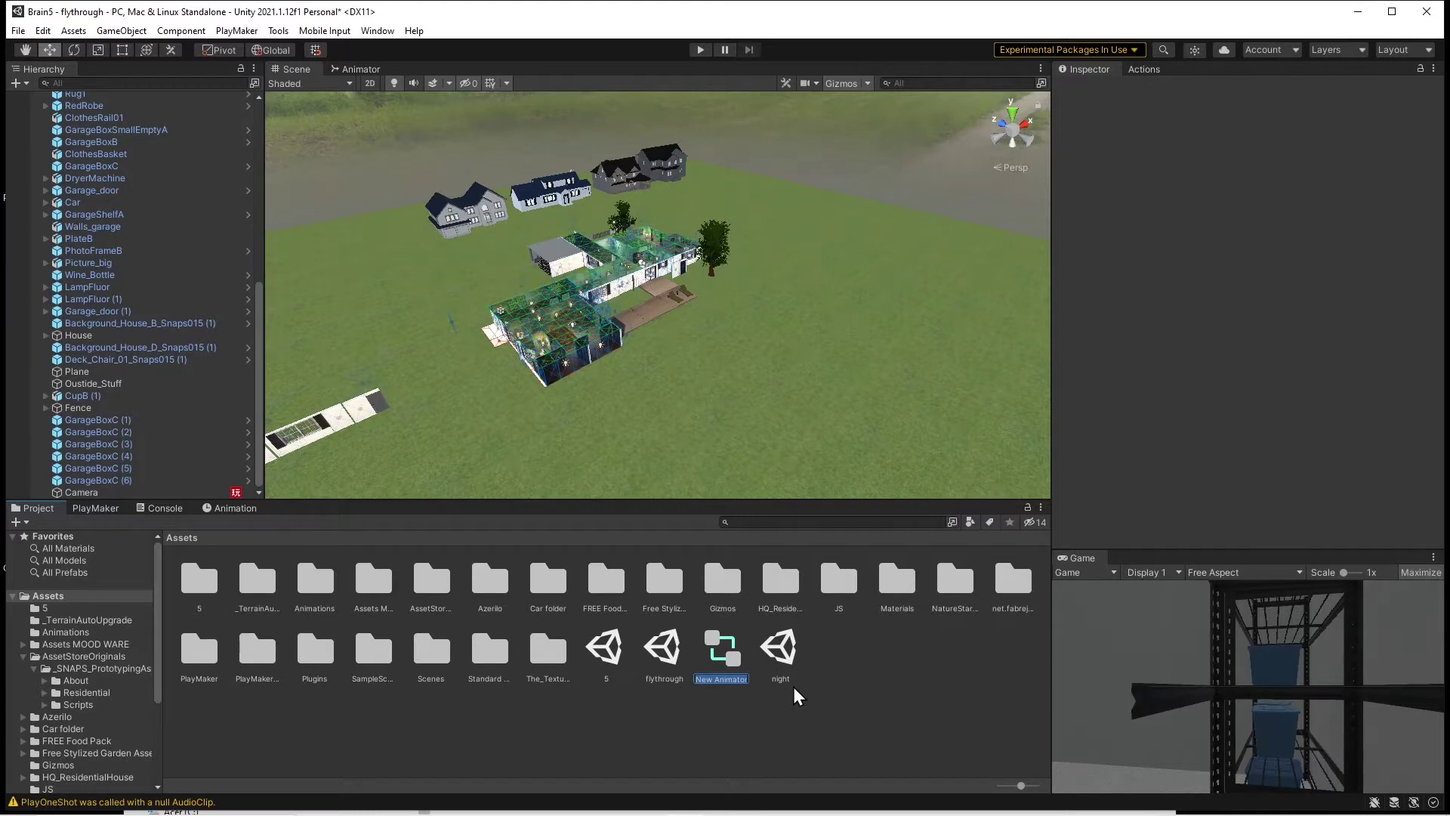
type("fly")
key("Return")
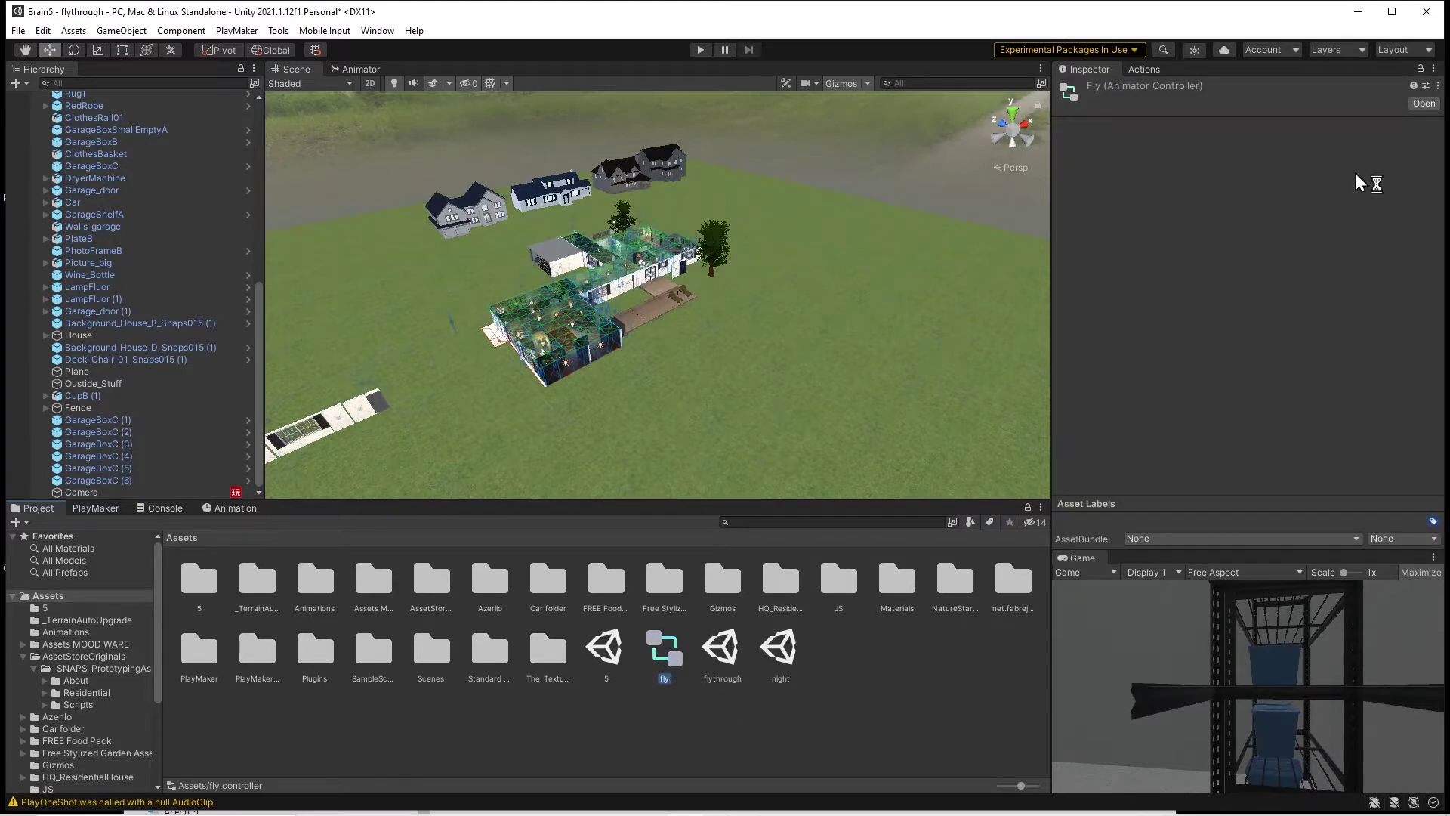
left_click(80, 492)
- Drop the fly controller into the Camera's Animator Controller field and move the camera over the grass
scroll(1107, 306, "down", 10)
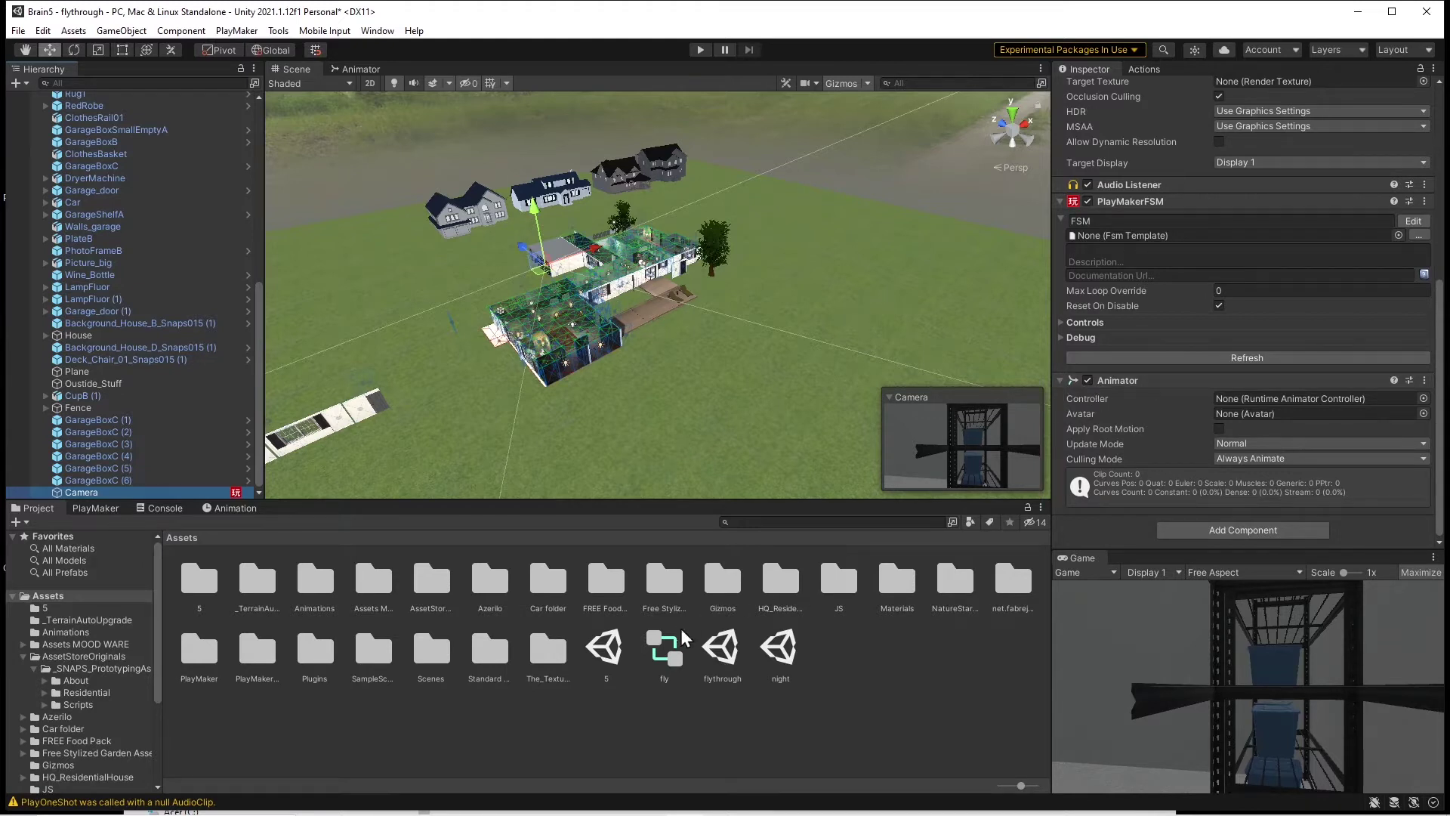
left_click_drag(683, 639, 1238, 405)
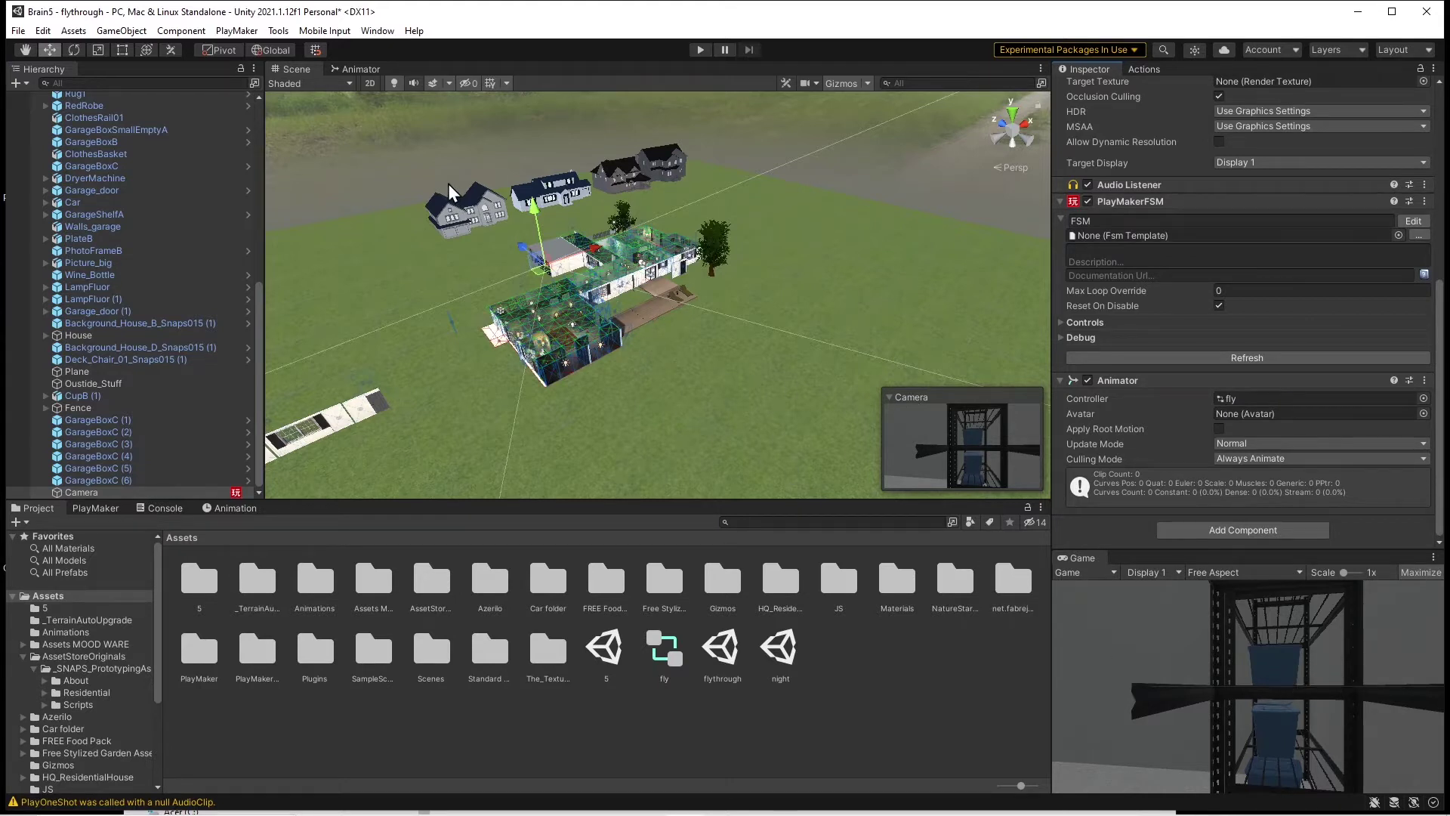
left_click_drag(528, 250, 732, 273)
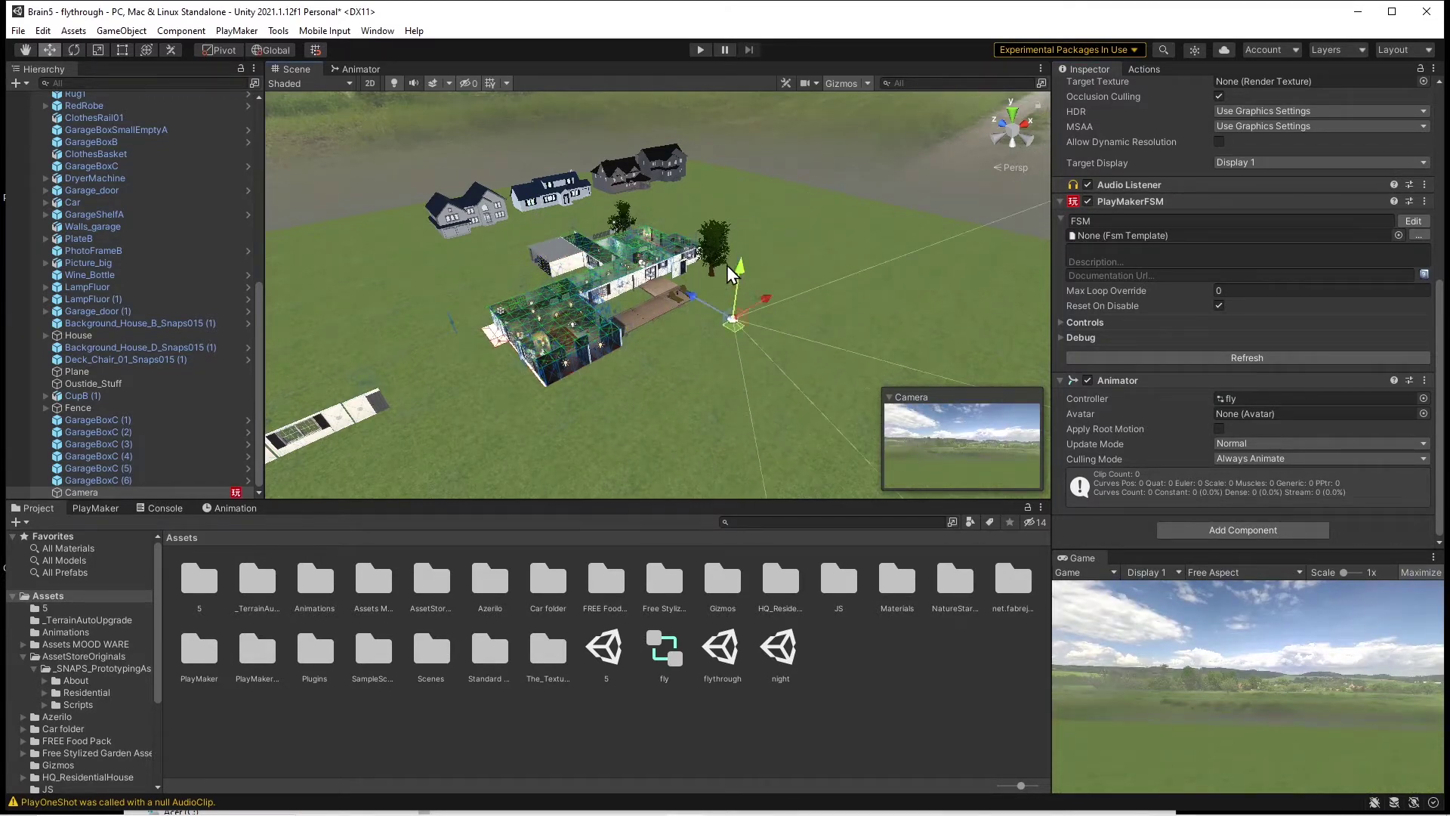
- Rotate and reposition the camera so it looks down on the cut-away house and neighbouring homes
key("e")
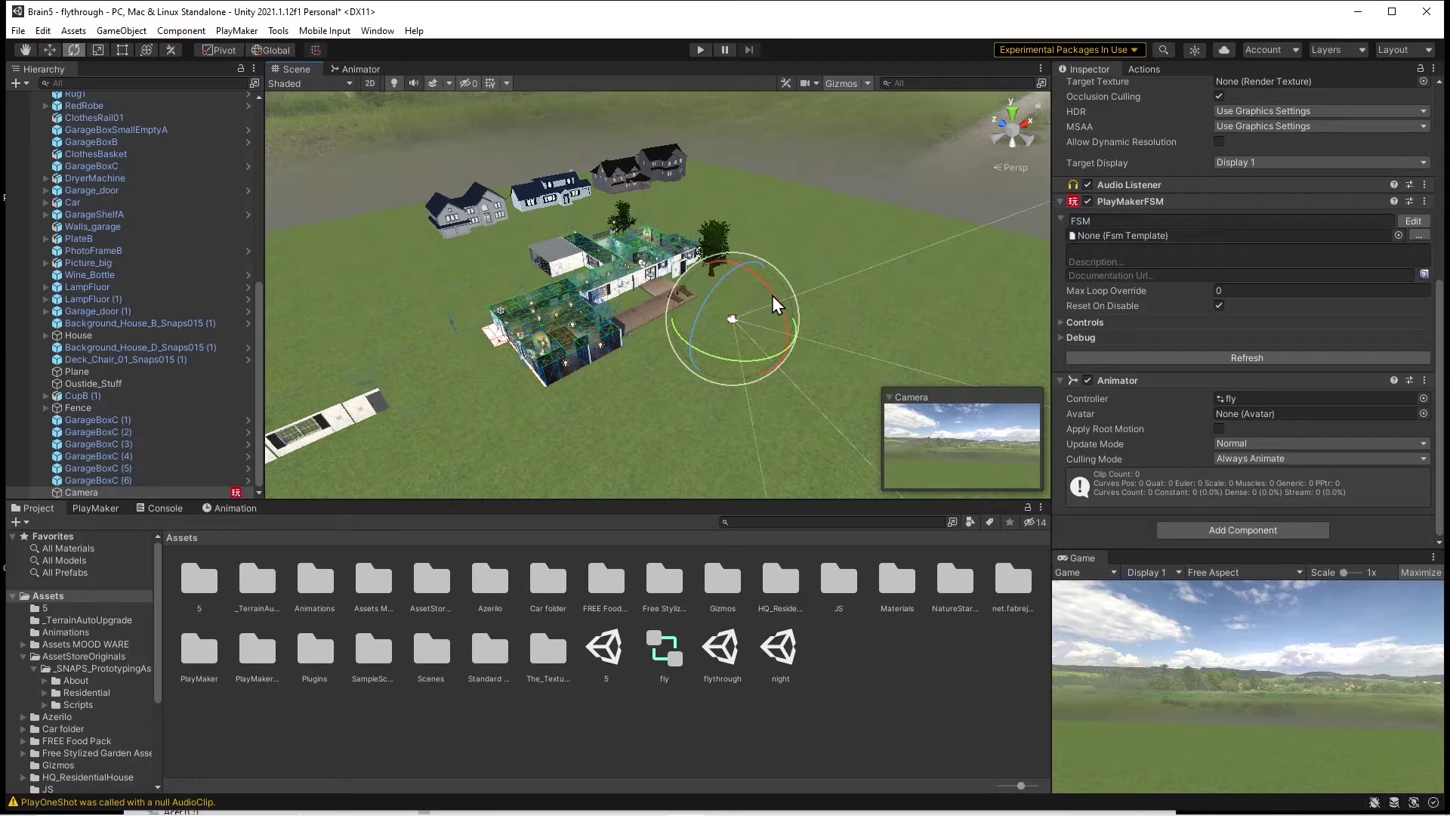
left_click_drag(768, 307, 1094, 306)
left_click_drag(789, 334, 619, 287)
key("w")
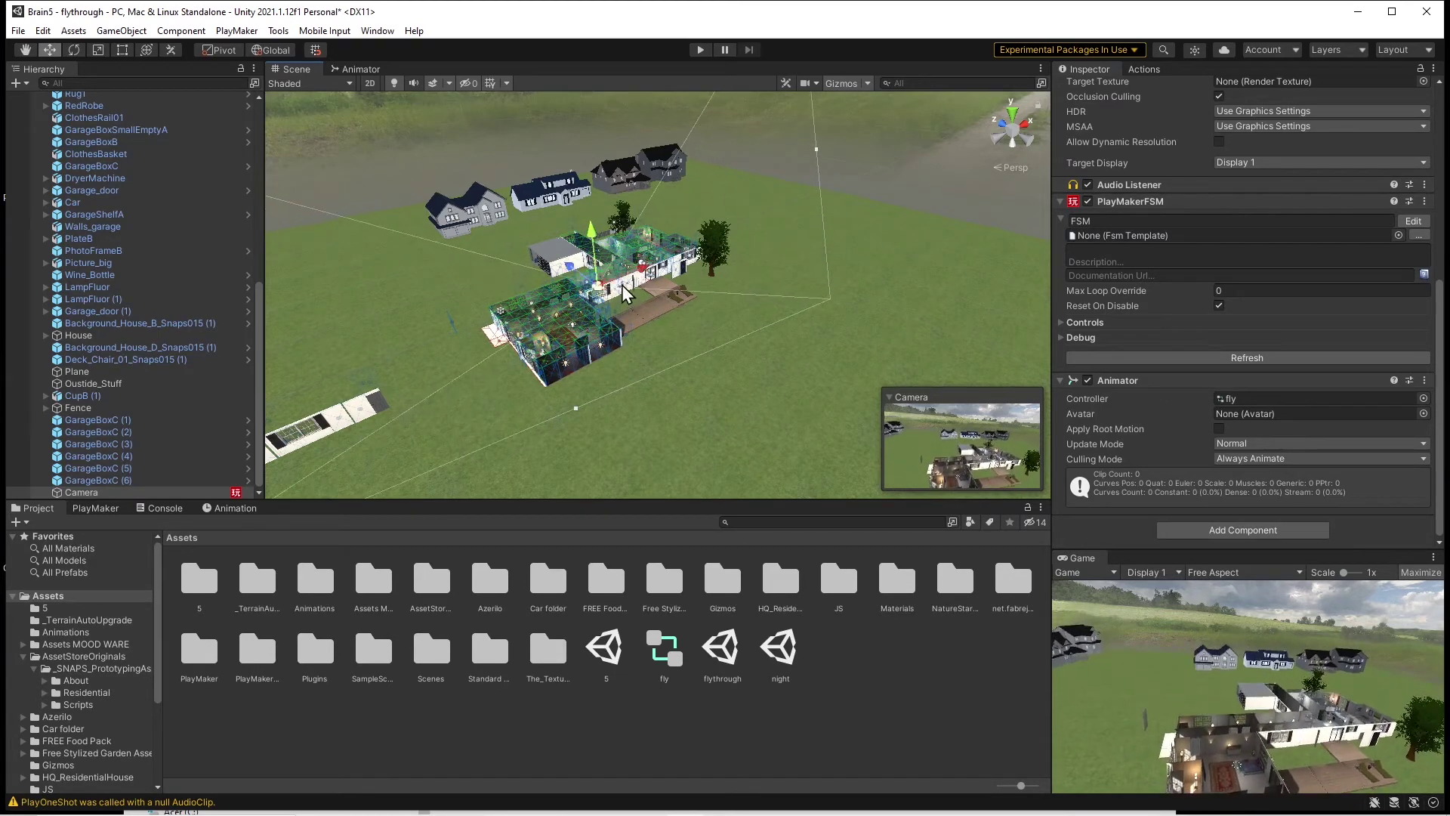
key("e")
left_click_drag(637, 295, 720, 306)
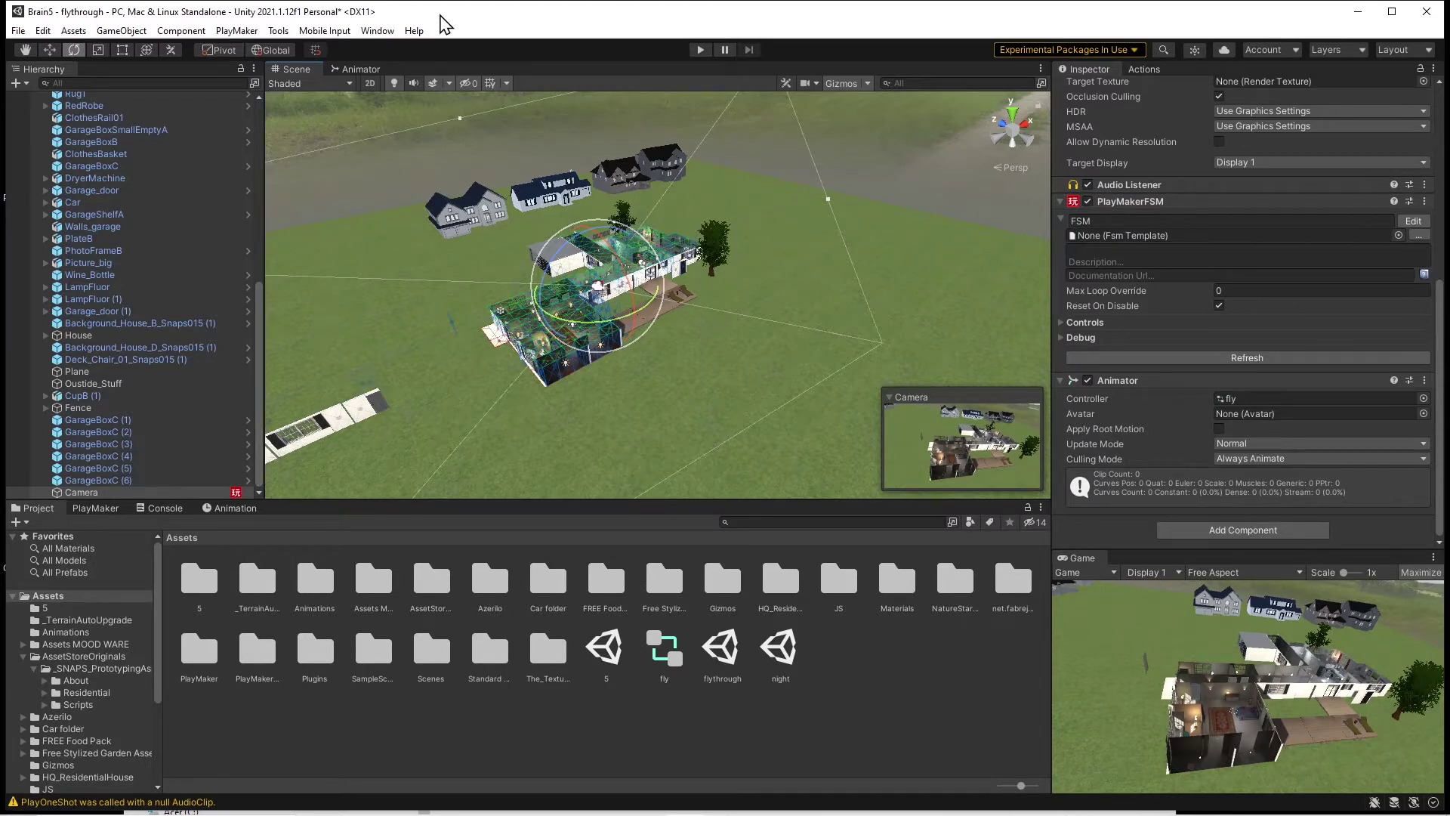
- Open the Animation window from Window > Animation
left_click(375, 34)
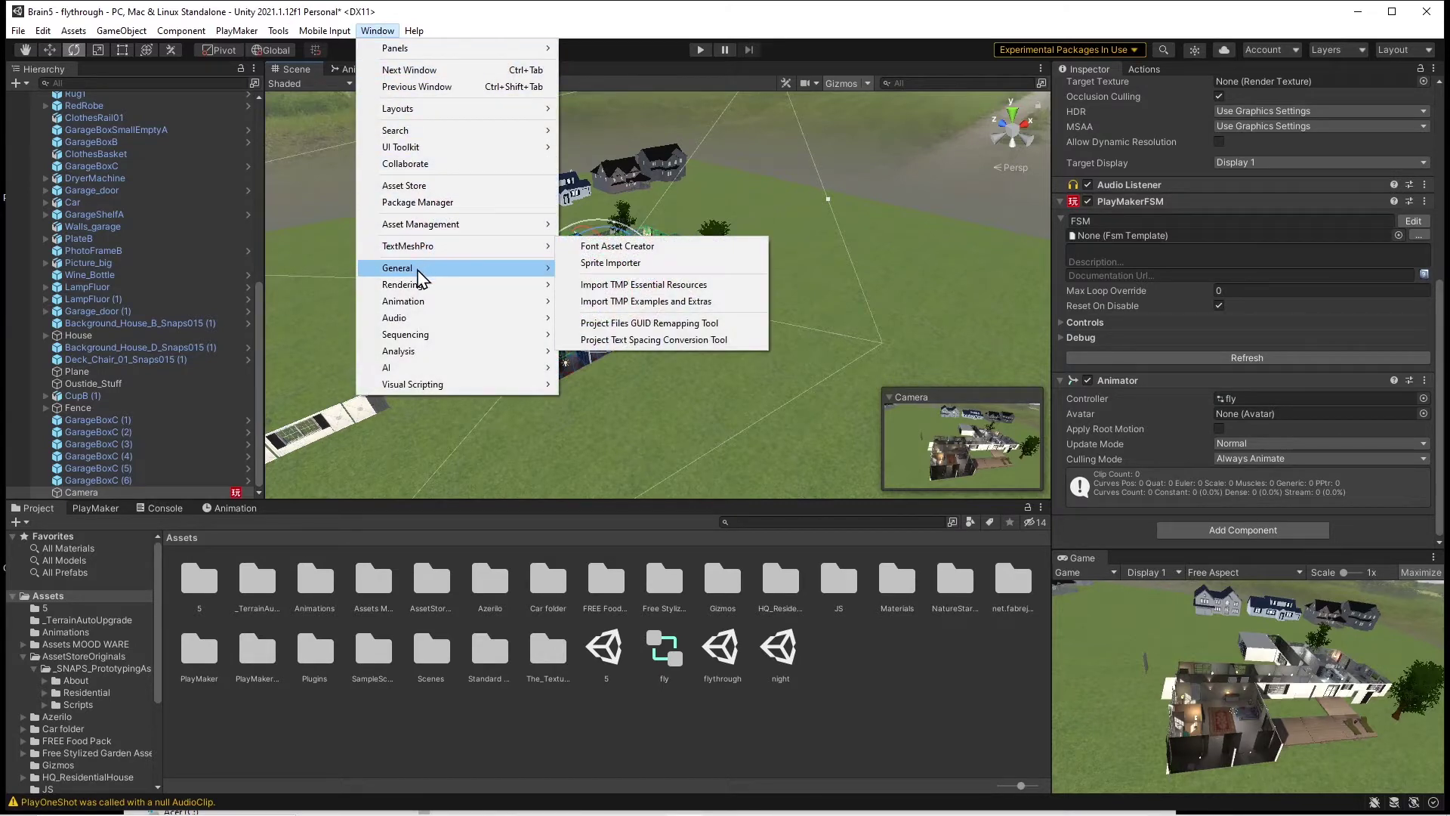
mouse_move(415, 306)
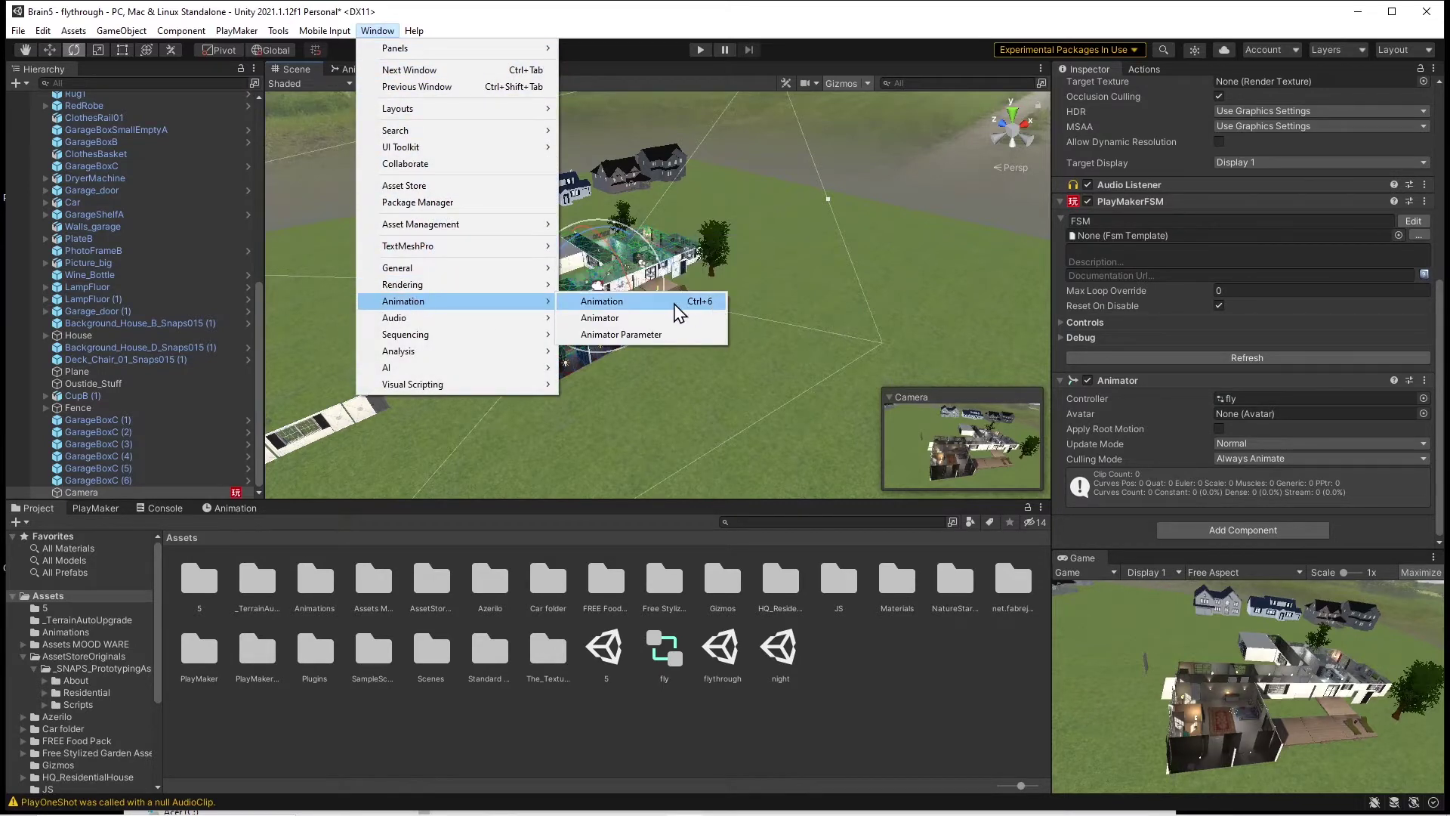
left_click(237, 507)
left_click(237, 506)
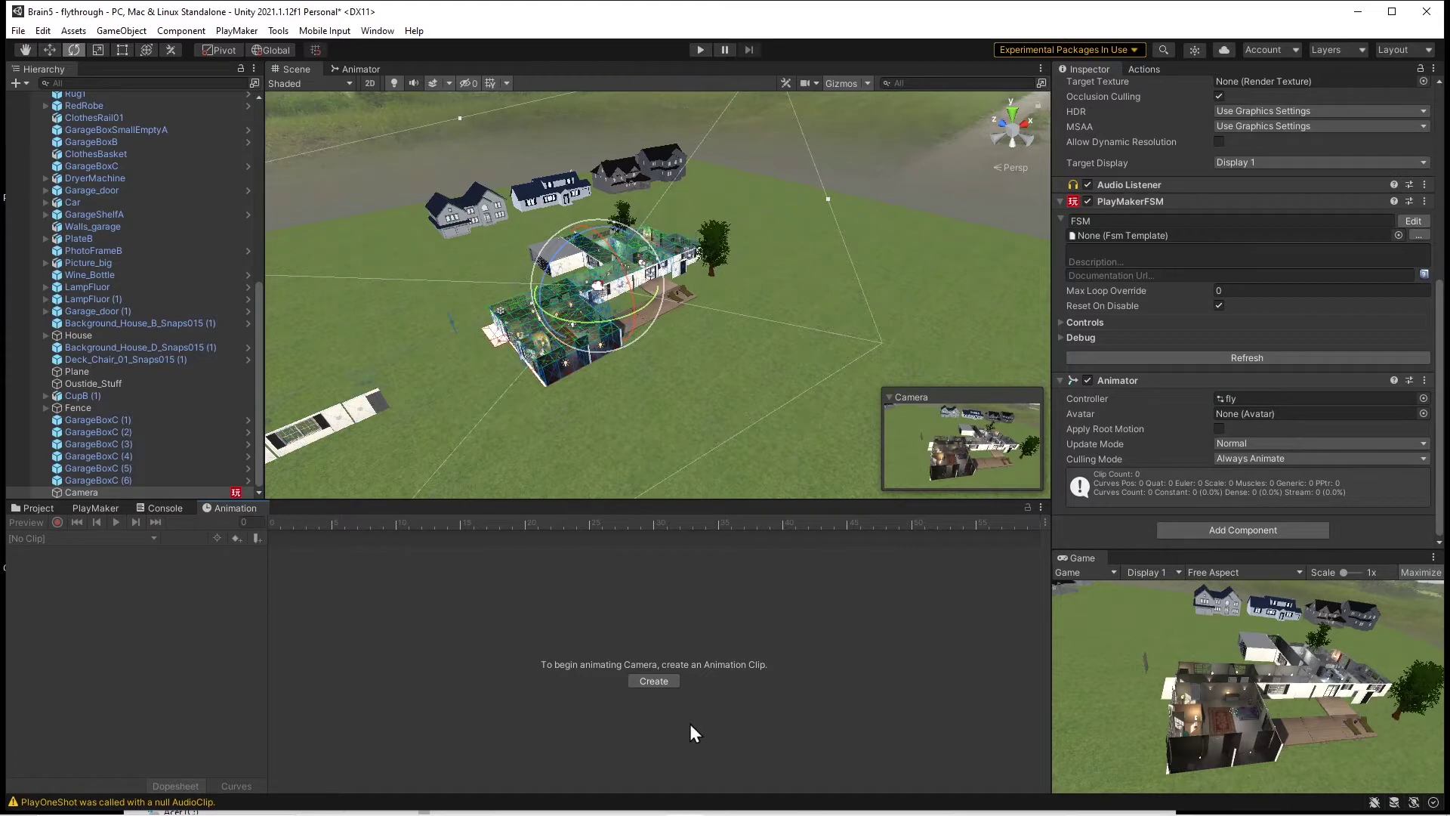
- With the Camera selected, create and save a new animation clip named flyin
left_click(104, 456)
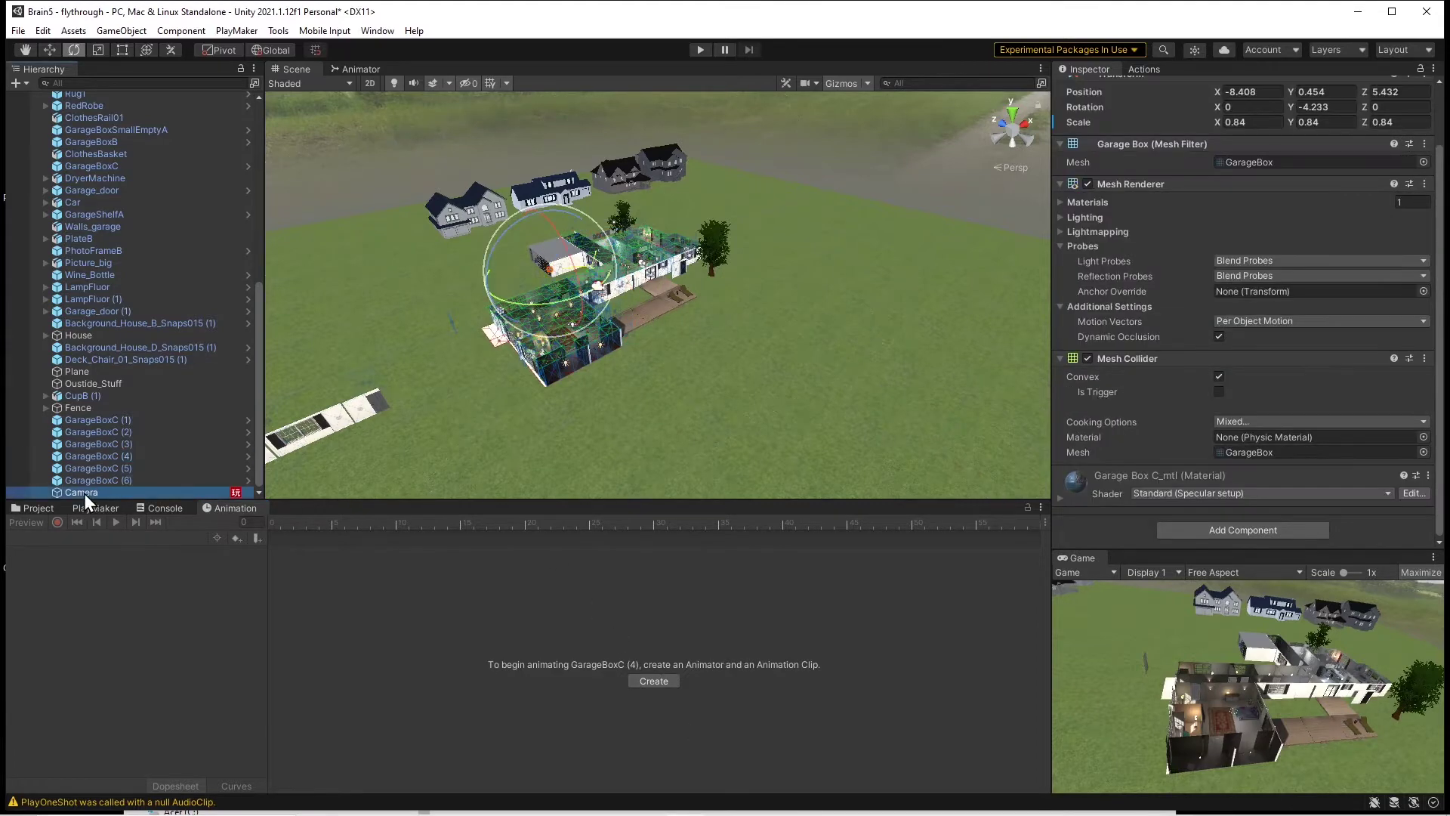
left_click(85, 491)
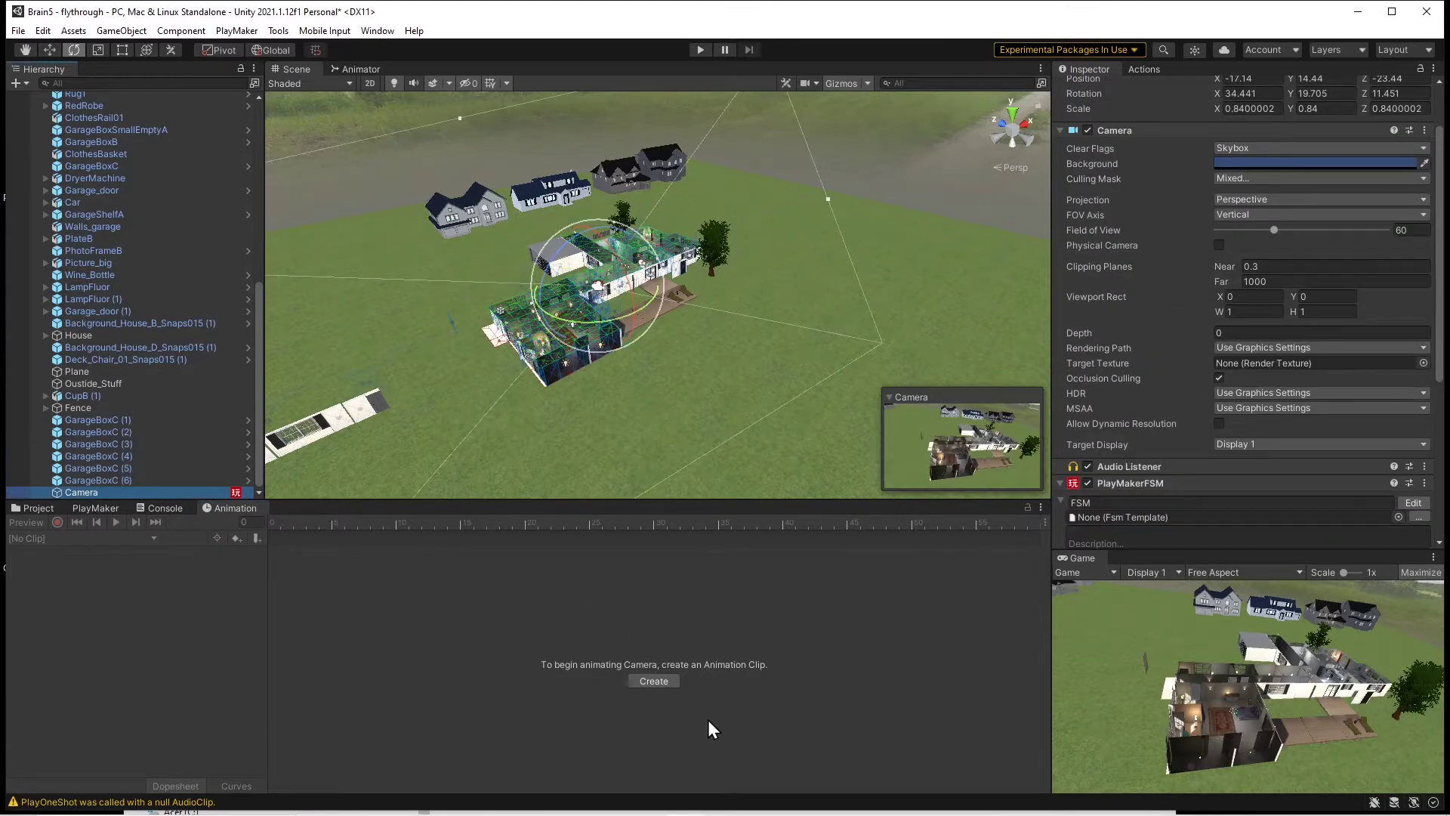
left_click(654, 680)
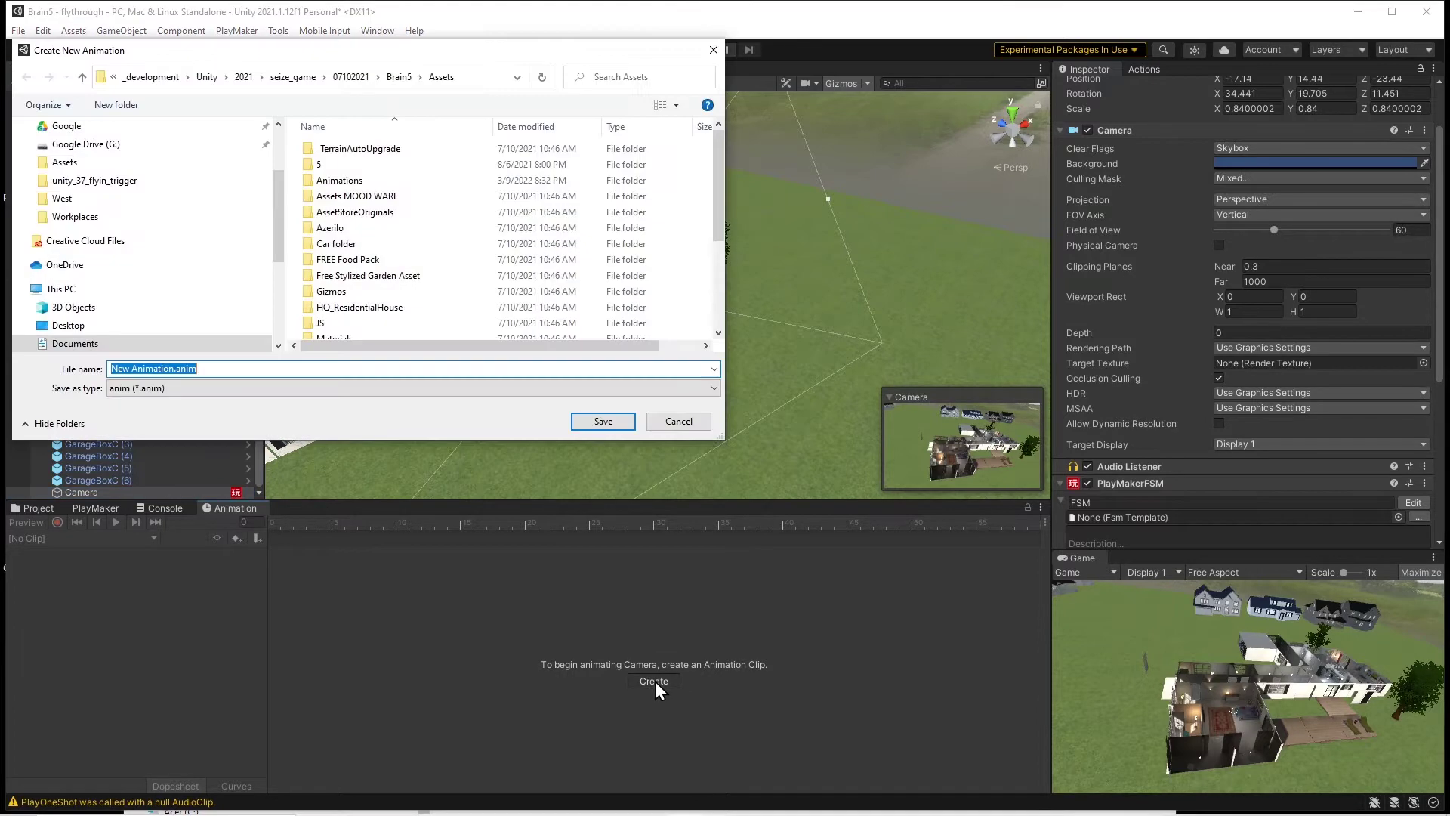
left_click(174, 369)
left_click_drag(175, 368, 92, 369)
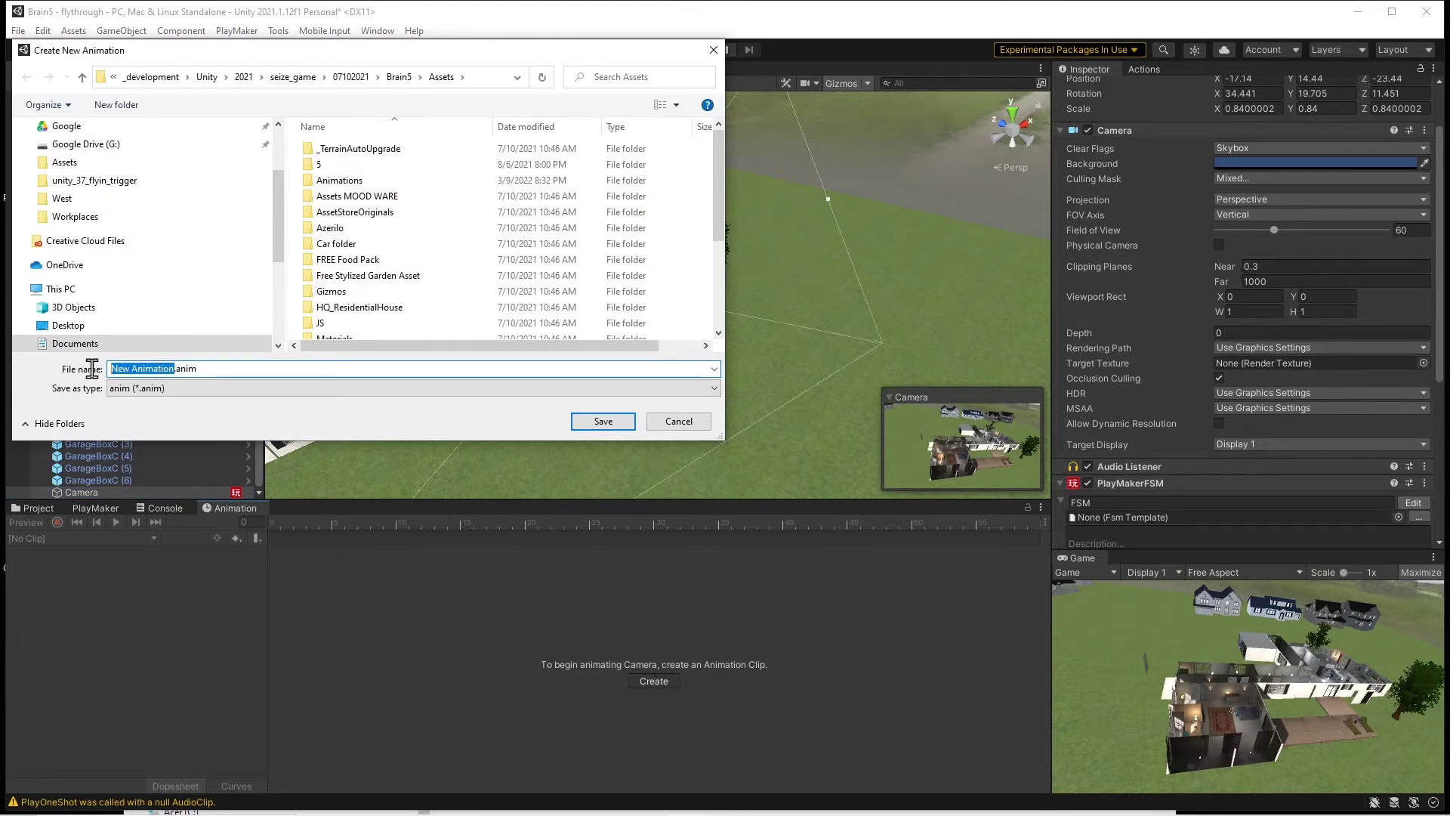
type("flyin")
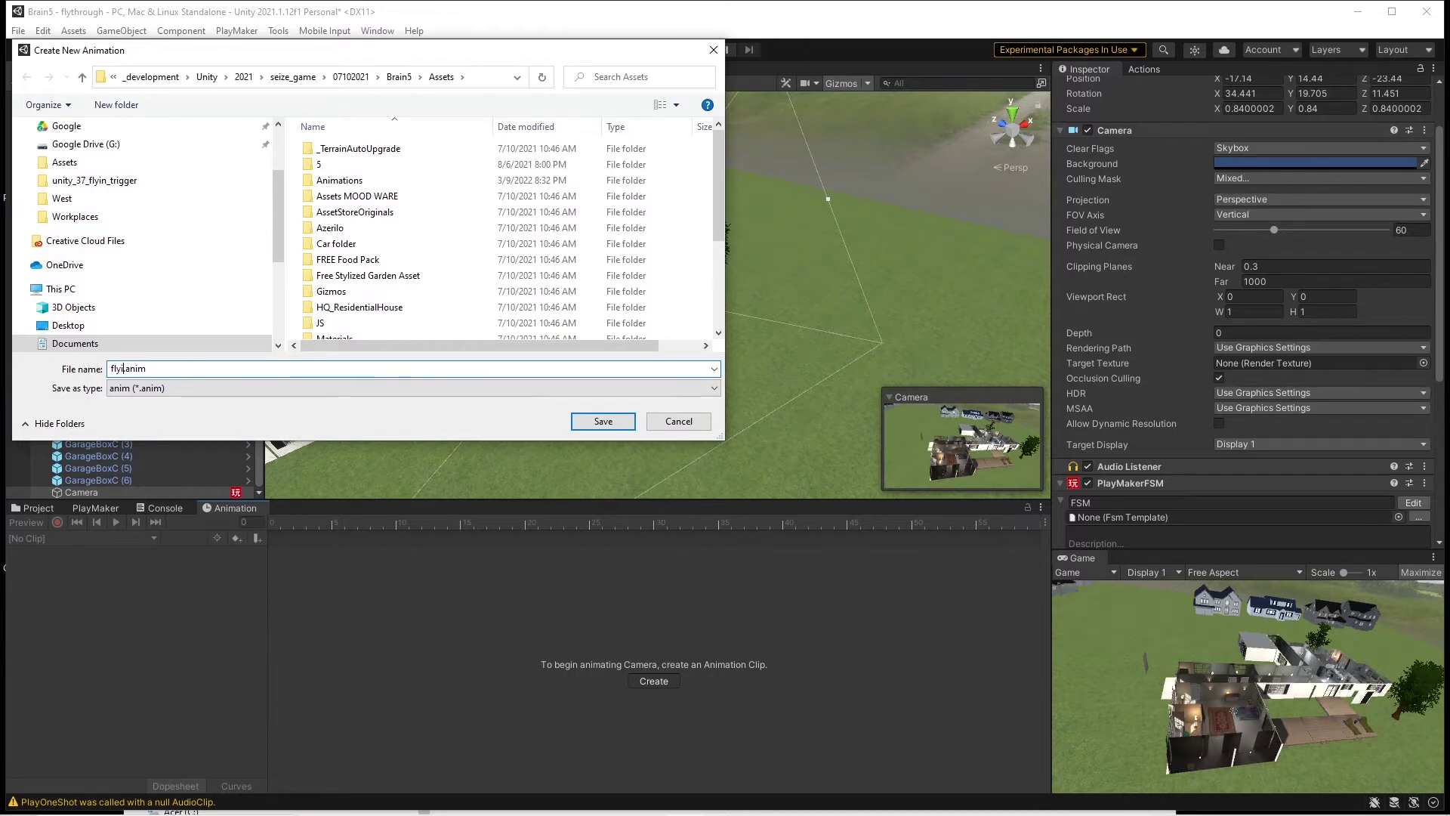
left_click(603, 421)
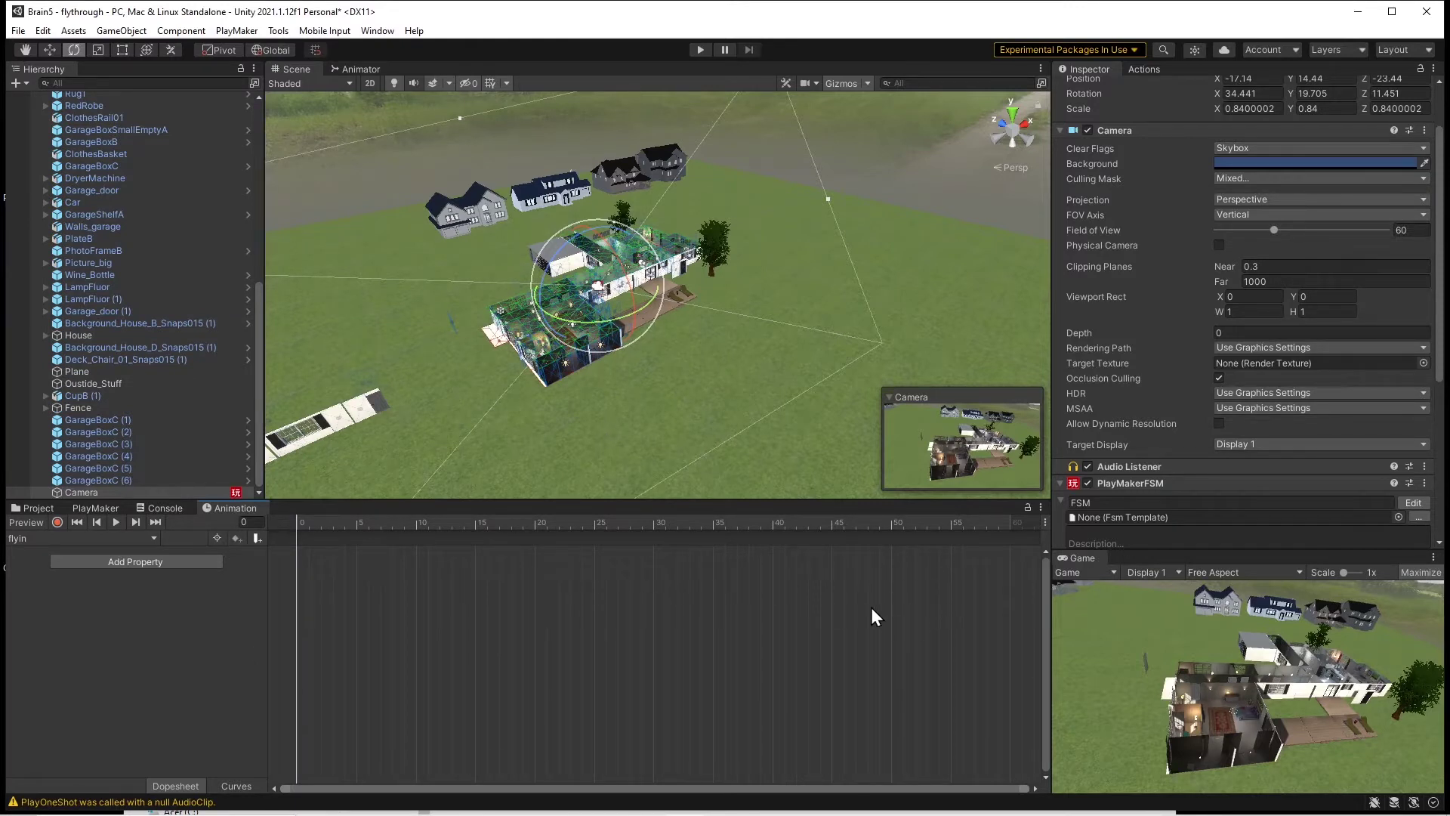
- Start keyframe recording for the Camera and move the playhead to frame 60
scroll(813, 627, "down", 5)
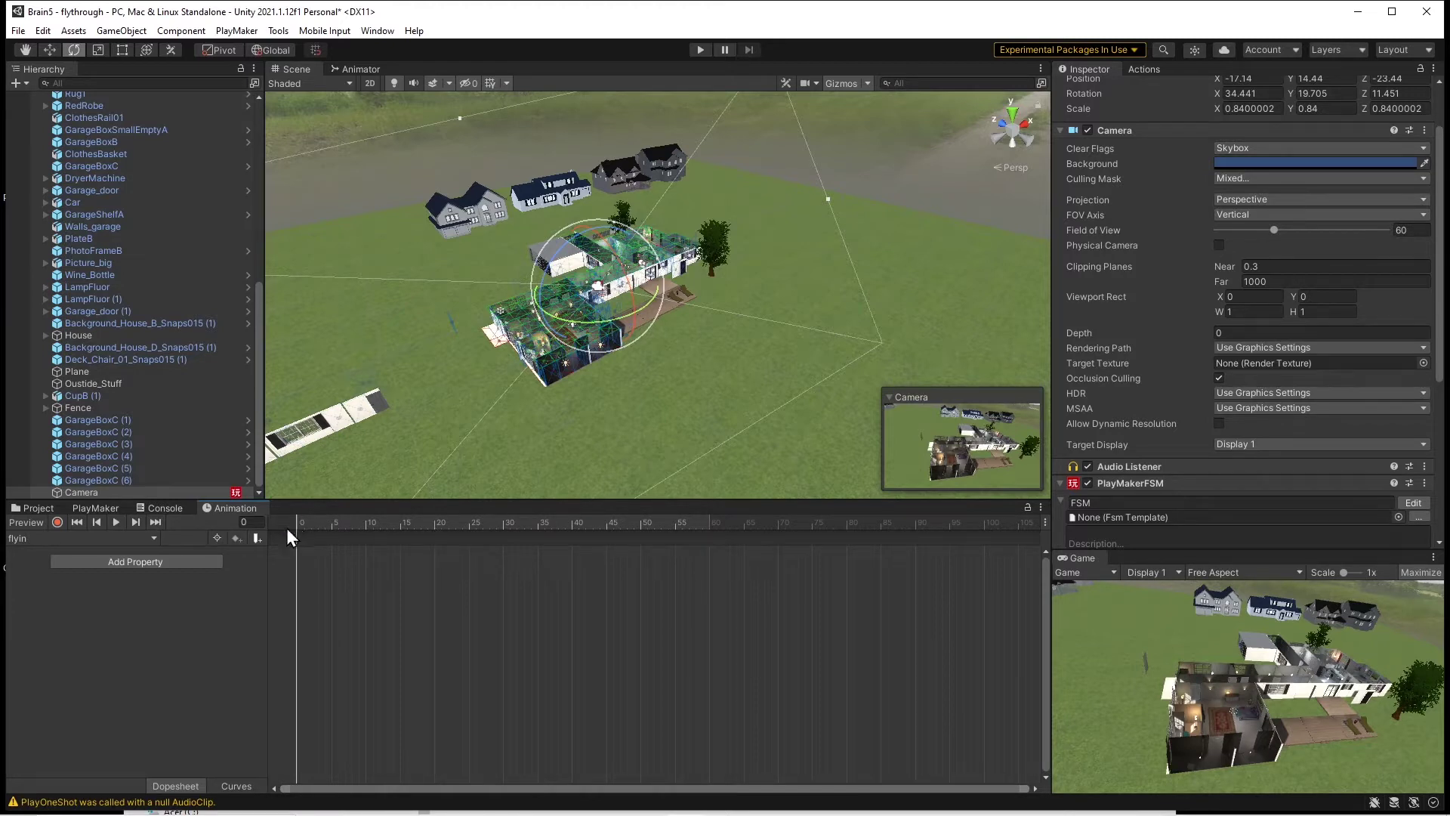
left_click_drag(297, 520, 160, 532)
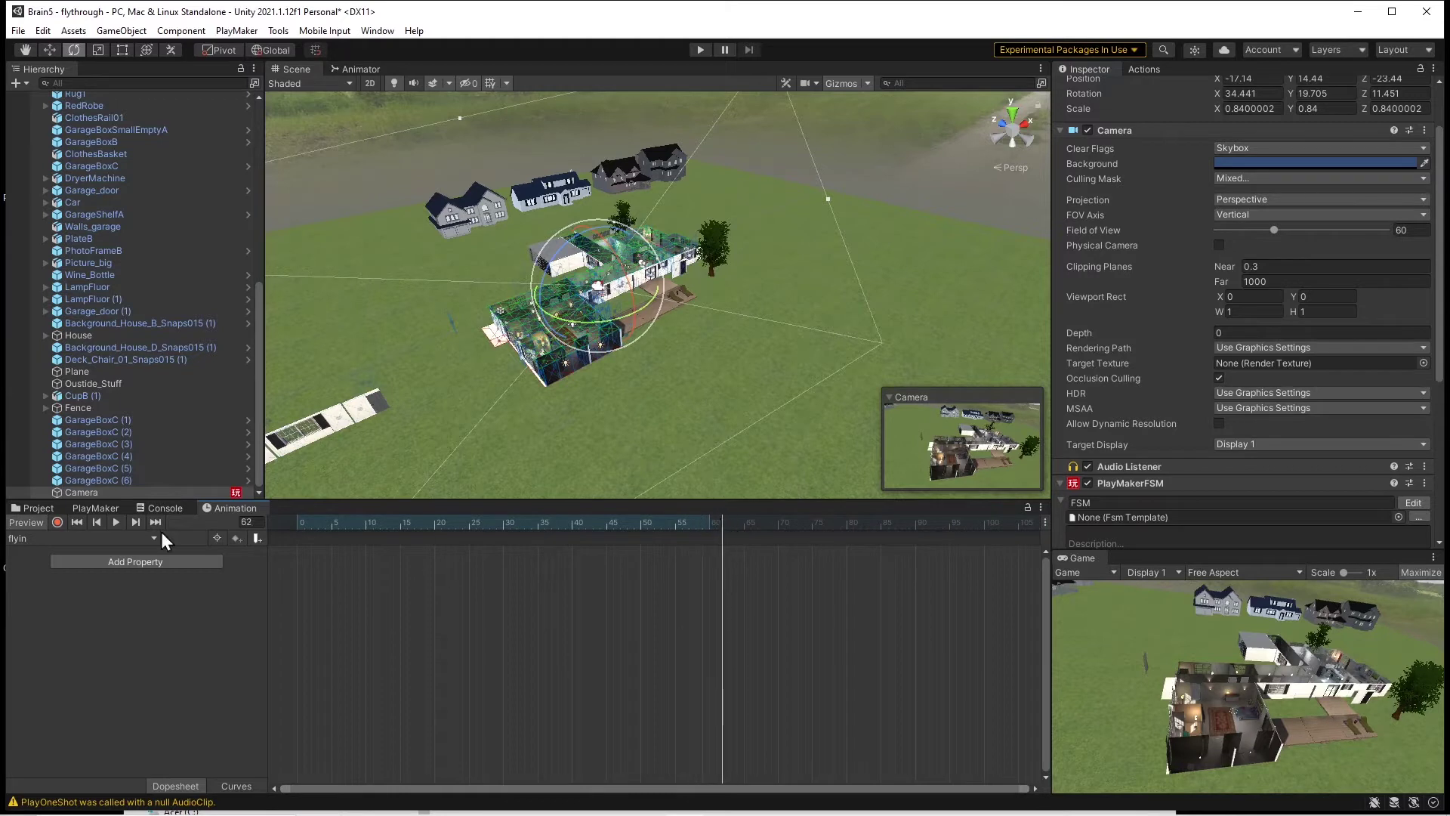
left_click(57, 522)
left_click_drag(297, 519, 710, 520)
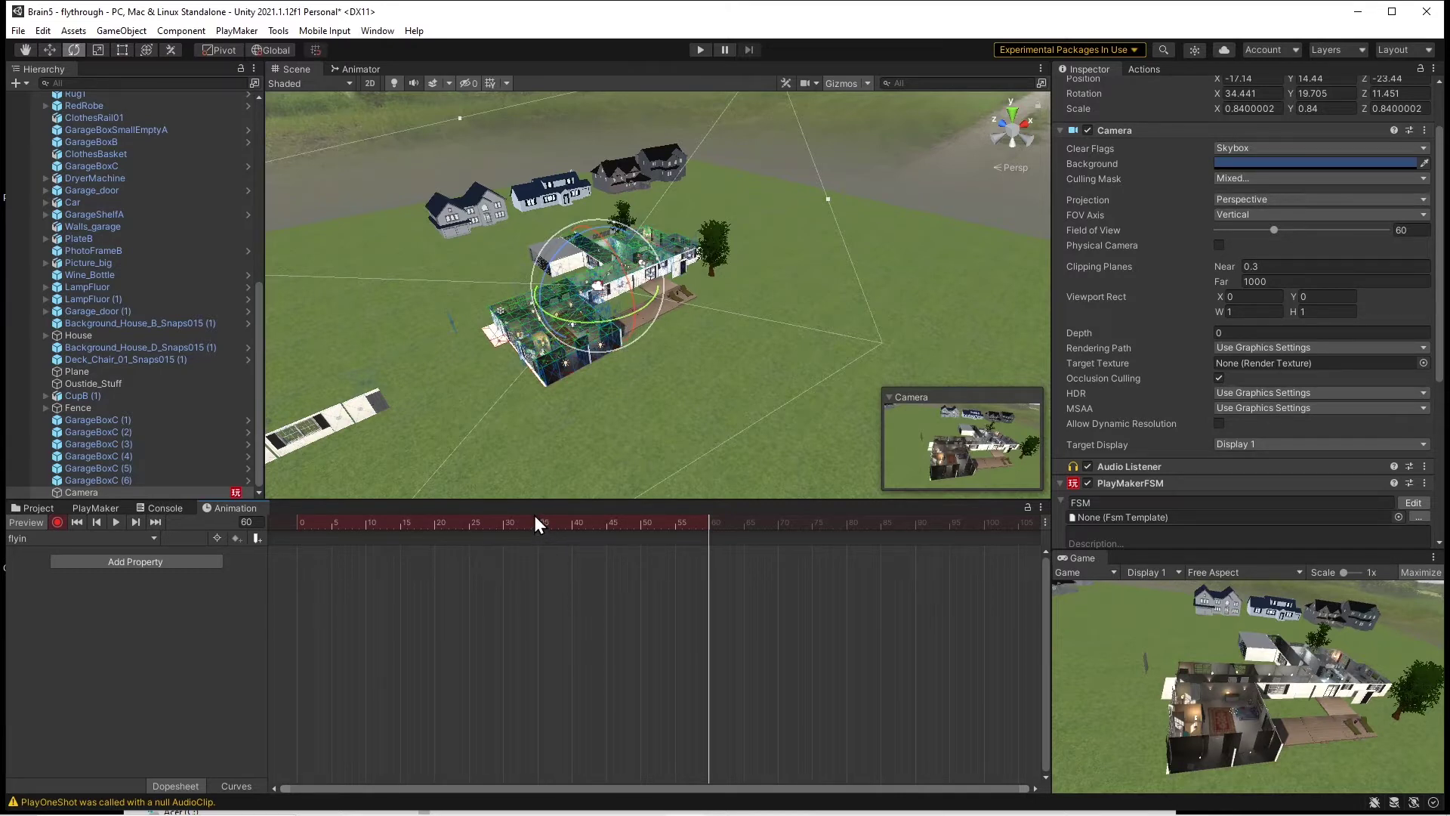
- Move and rotate the Camera into the kitchen to set the frame-60 end pose
key("w")
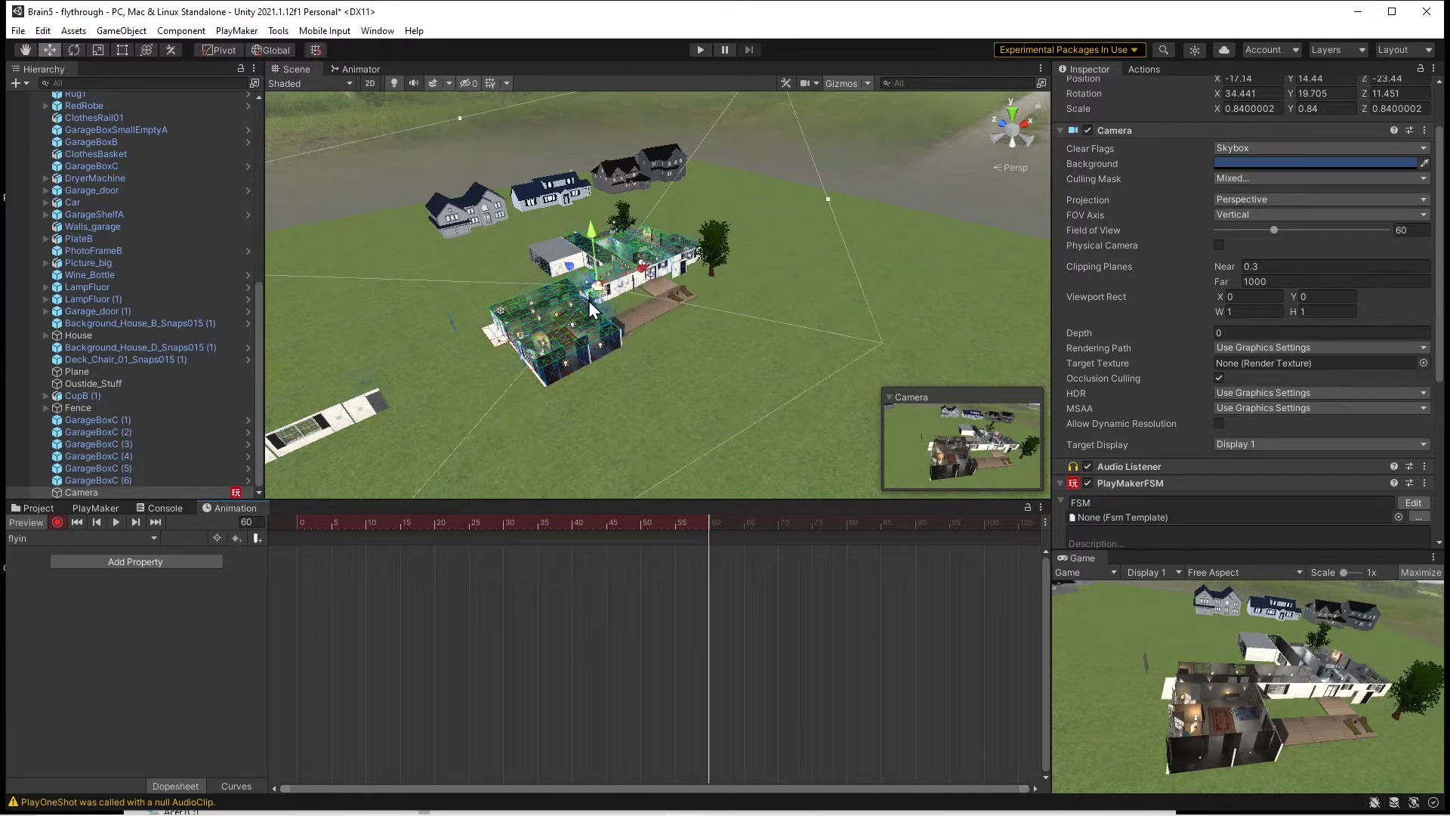
left_click_drag(573, 266, 467, 255)
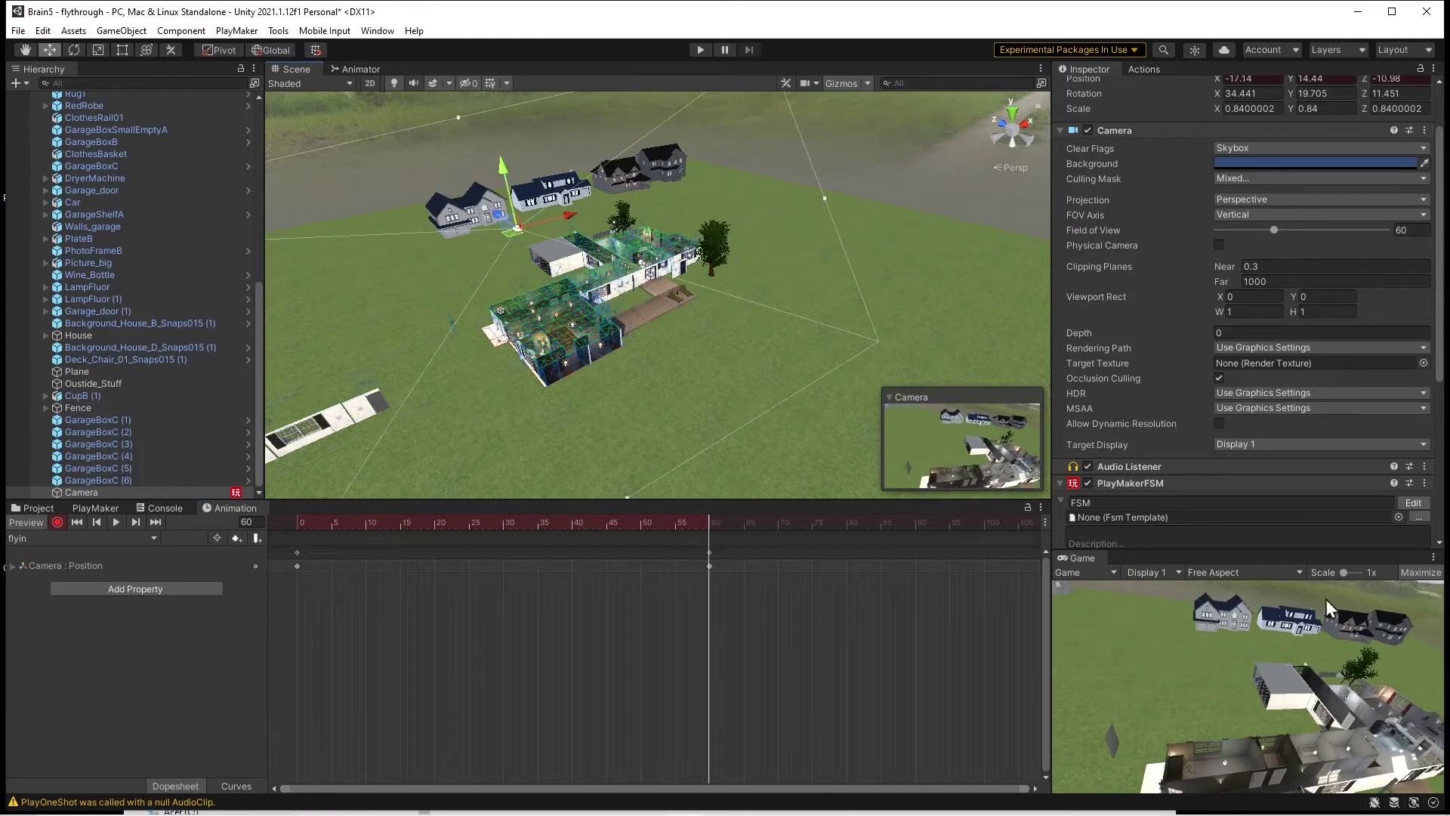
left_click_drag(506, 219, 684, 261)
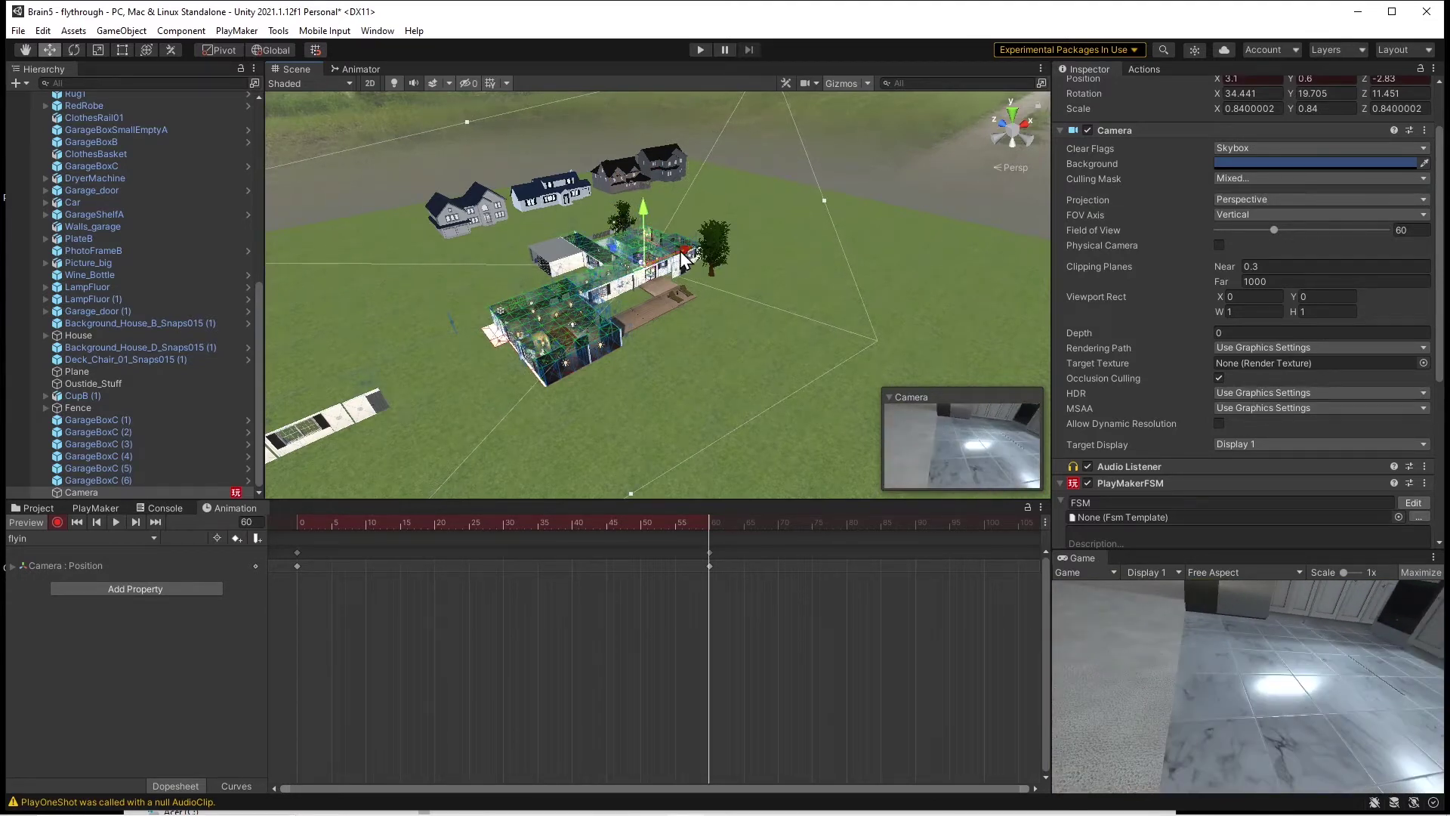
key("e")
left_click_drag(669, 236, 685, 322)
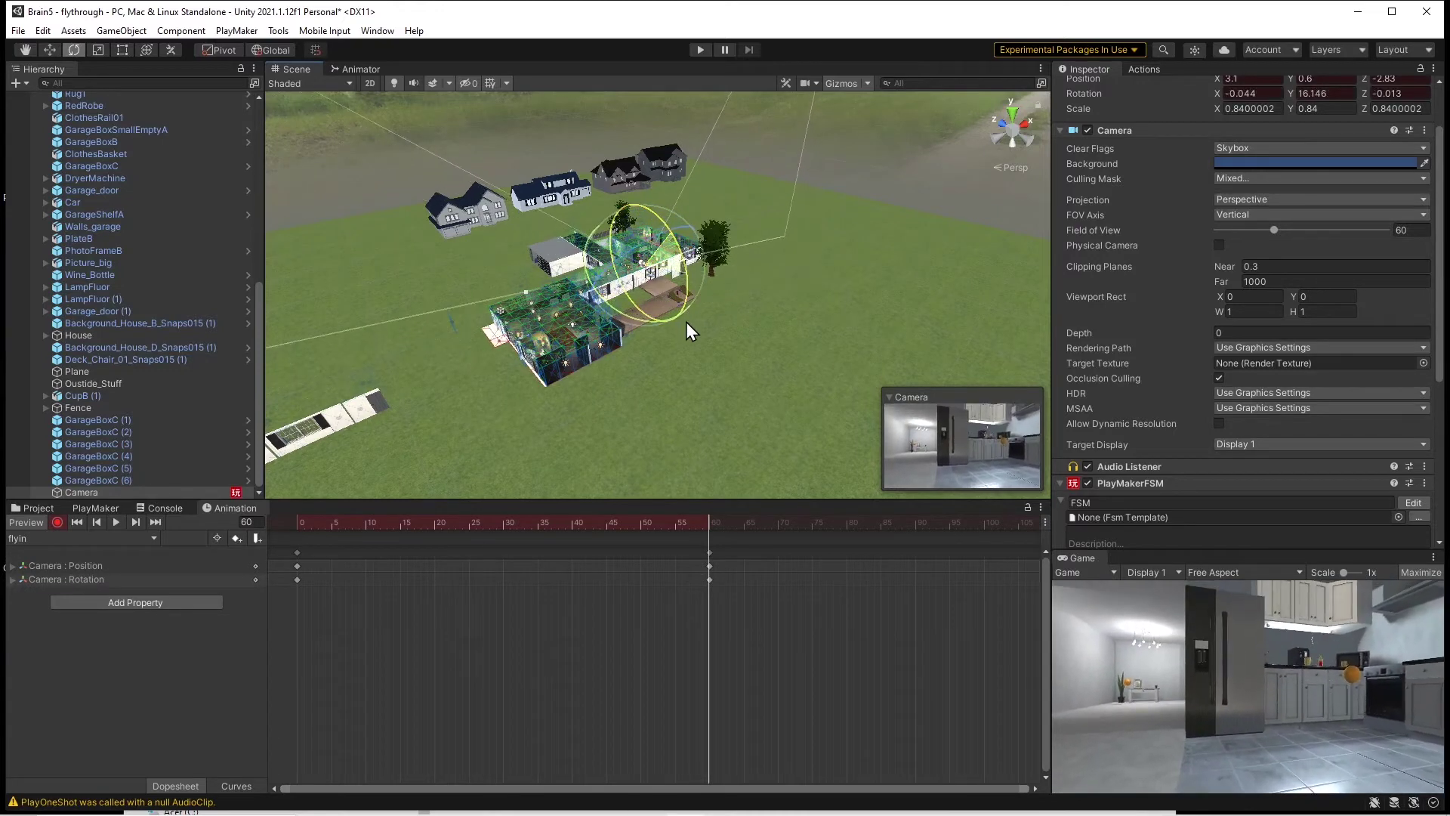
key("w")
left_click_drag(647, 211, 646, 210)
left_click_drag(682, 256, 682, 255)
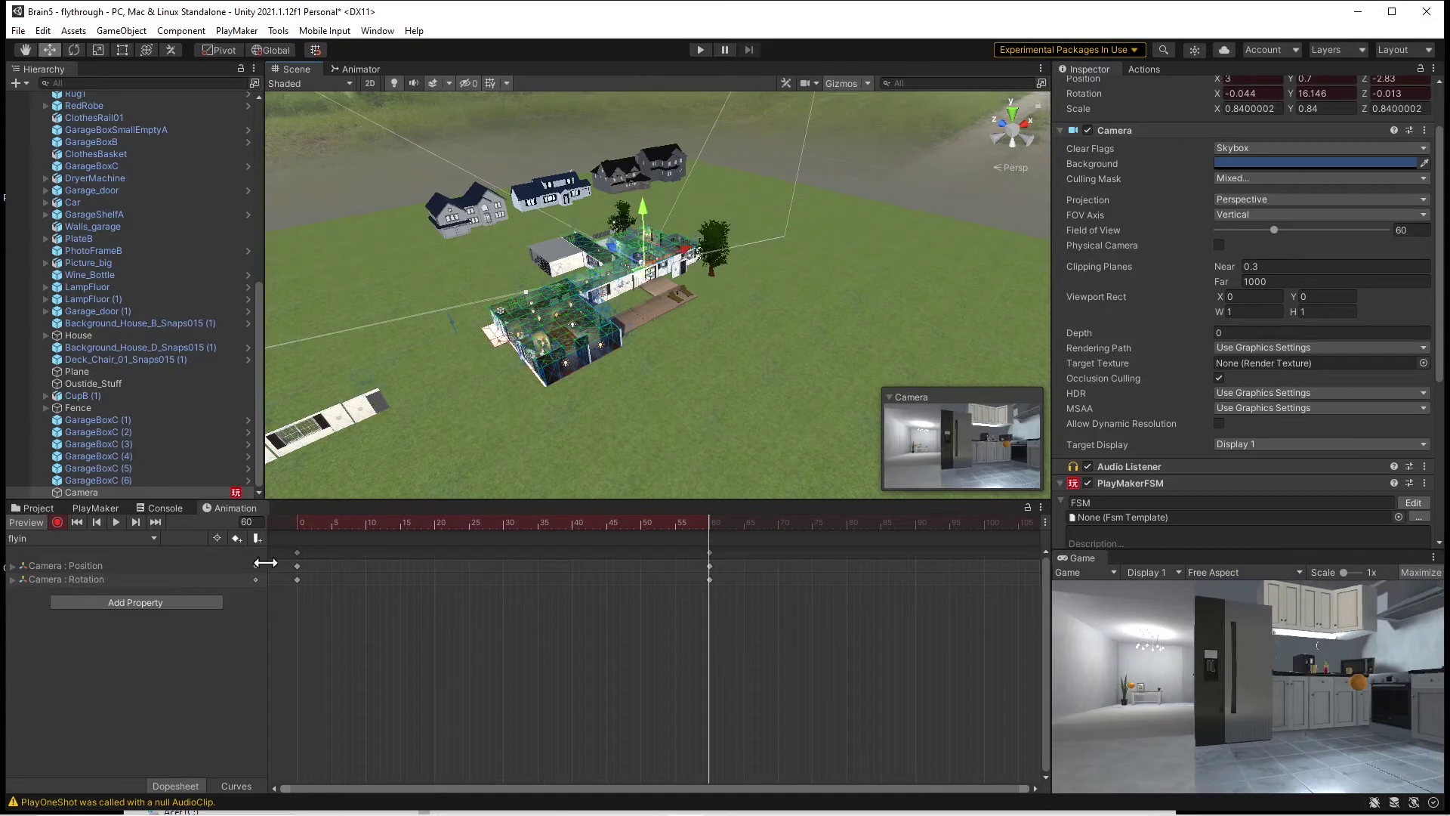
left_click(61, 524)
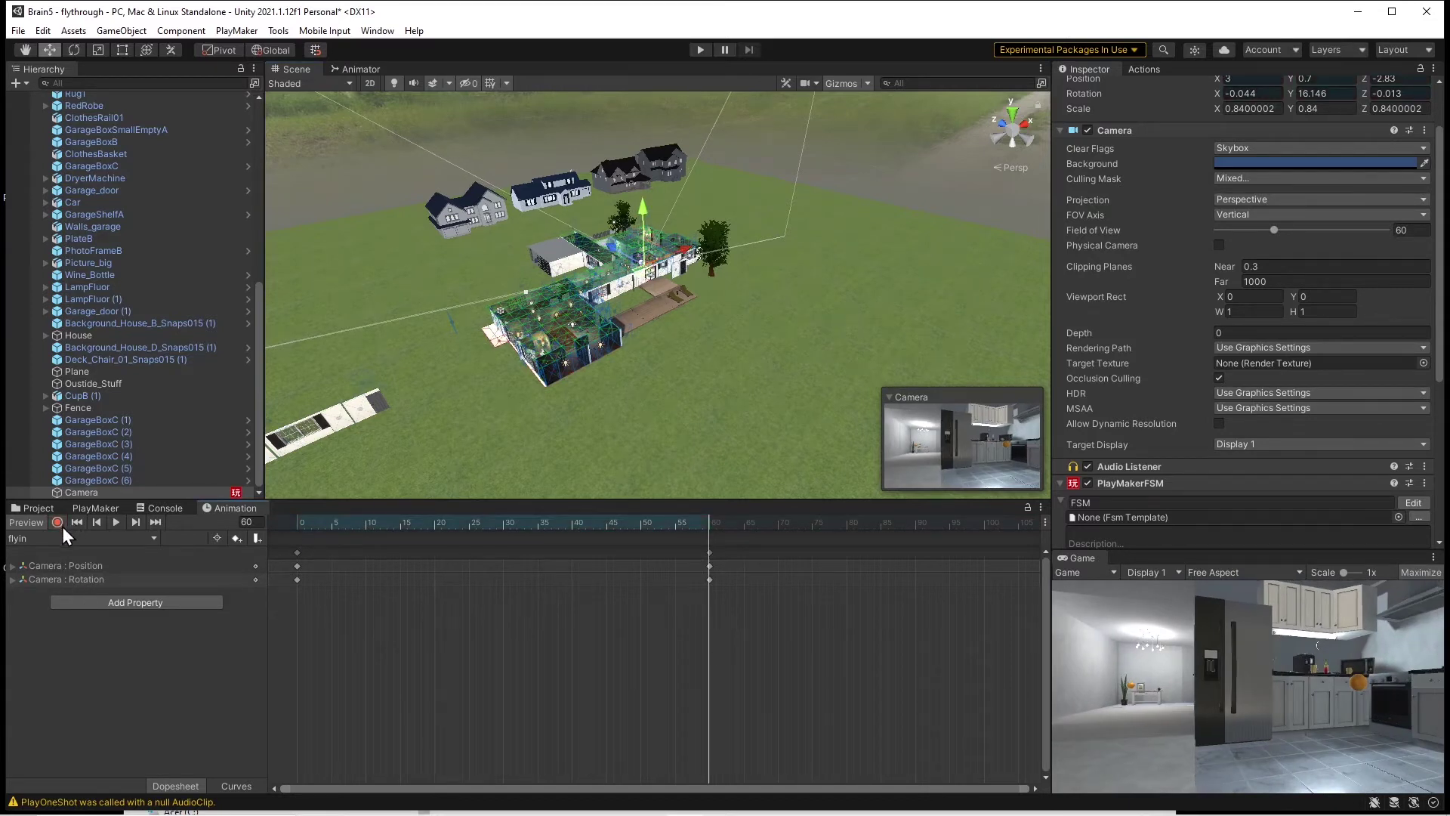
left_click(698, 49)
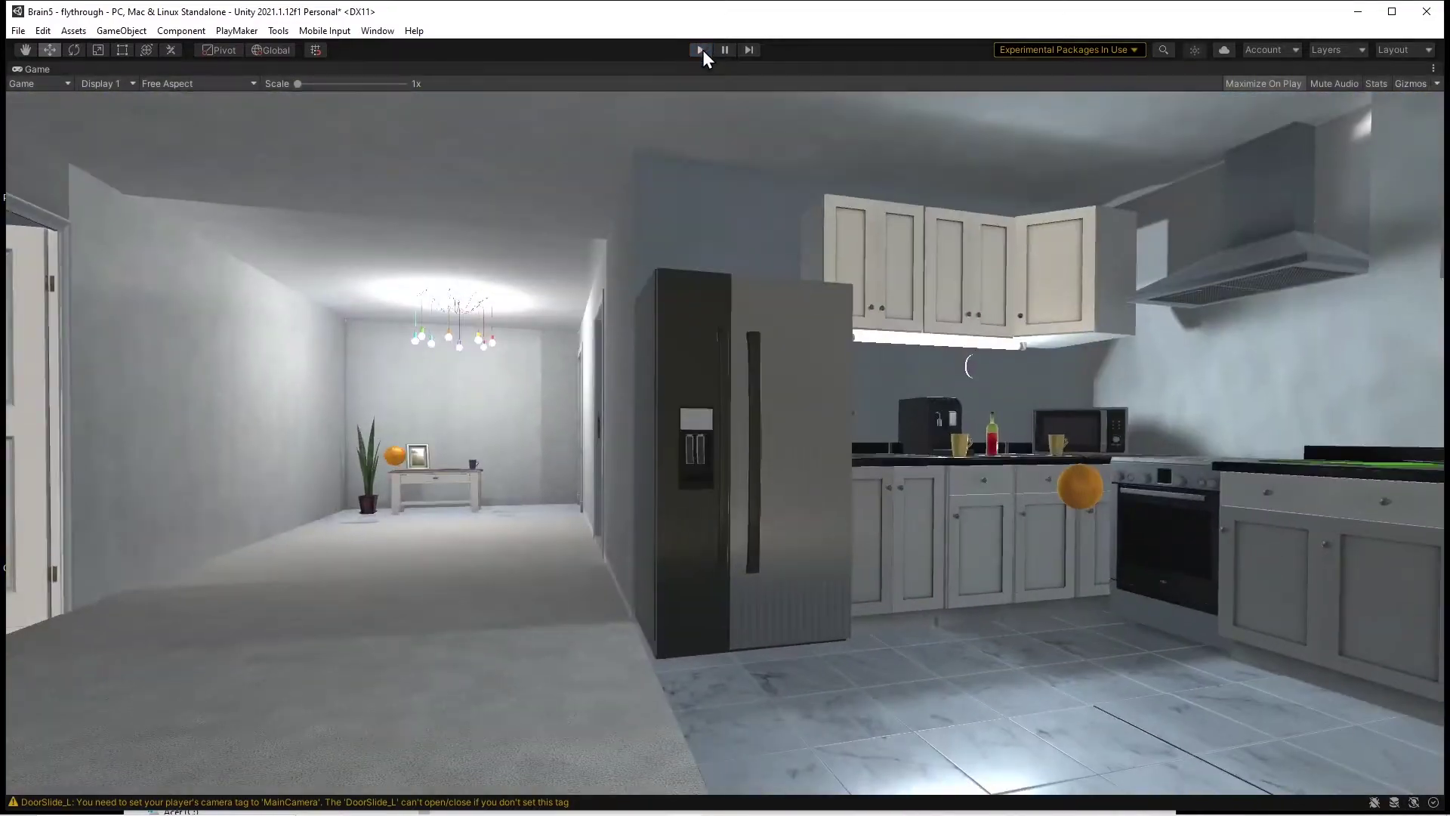
left_click(700, 50)
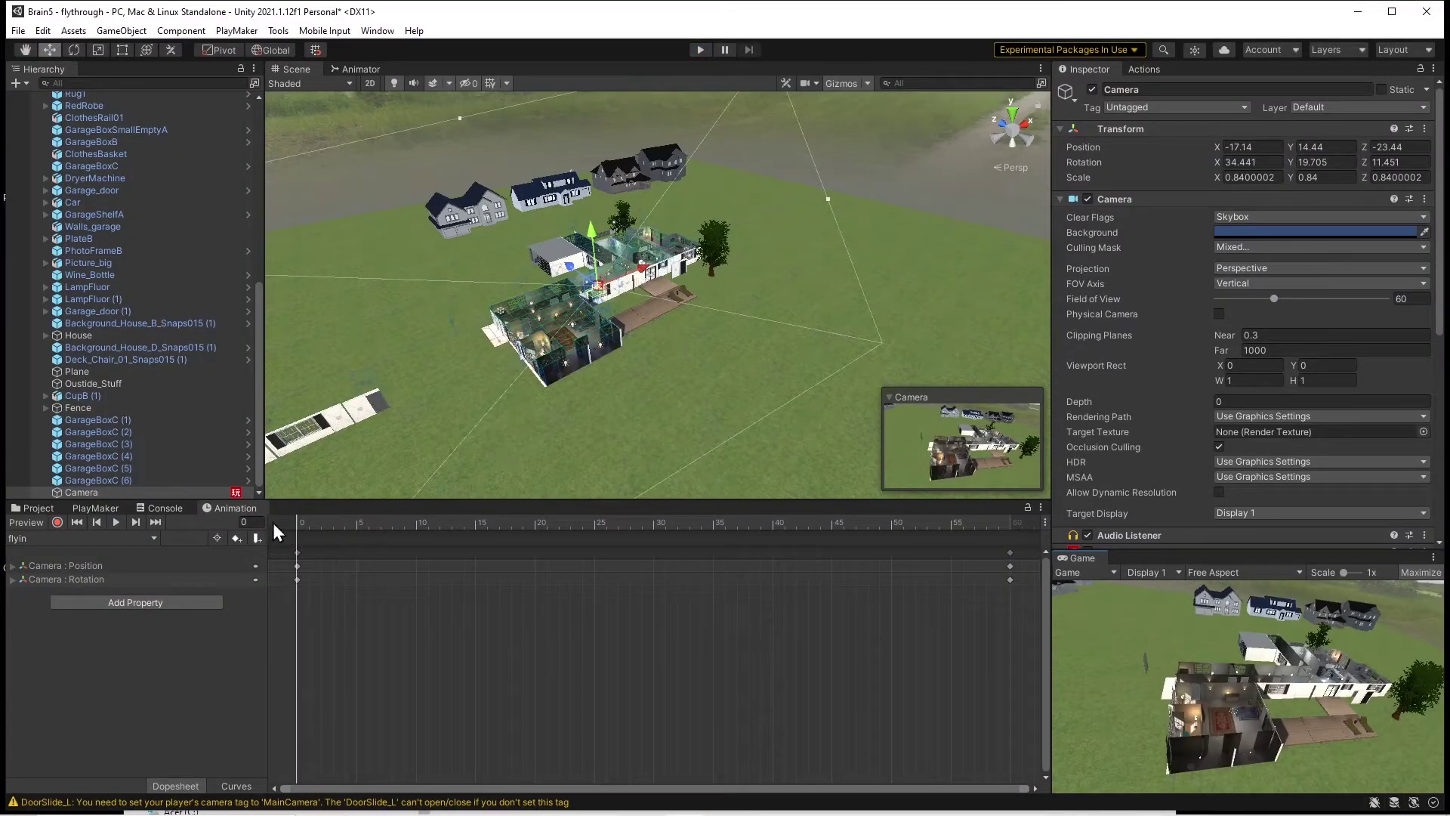
left_click(77, 492)
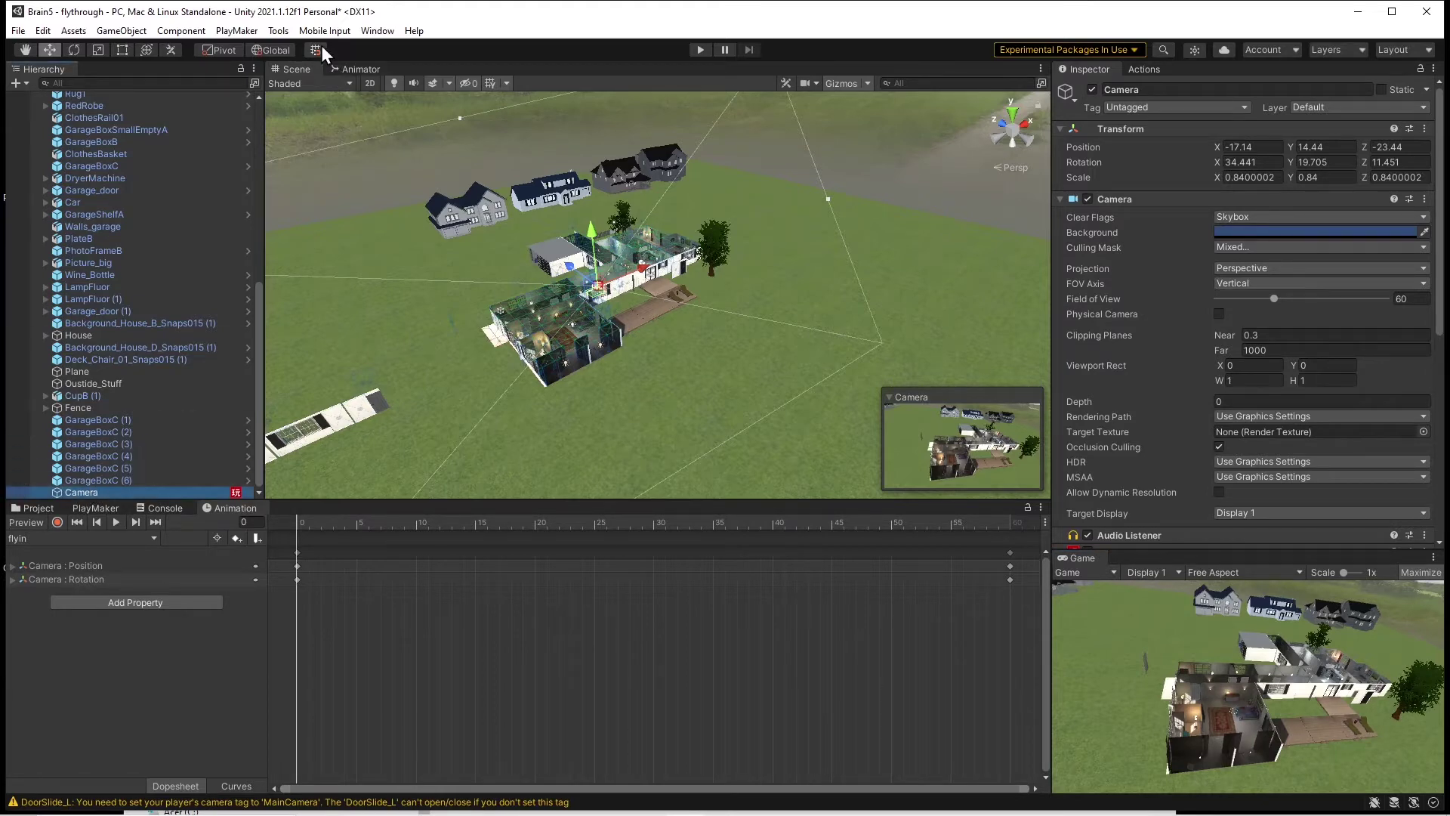
- Select the flyin state in the Animator, set its Speed to 0.2, and open its clip
left_click(367, 30)
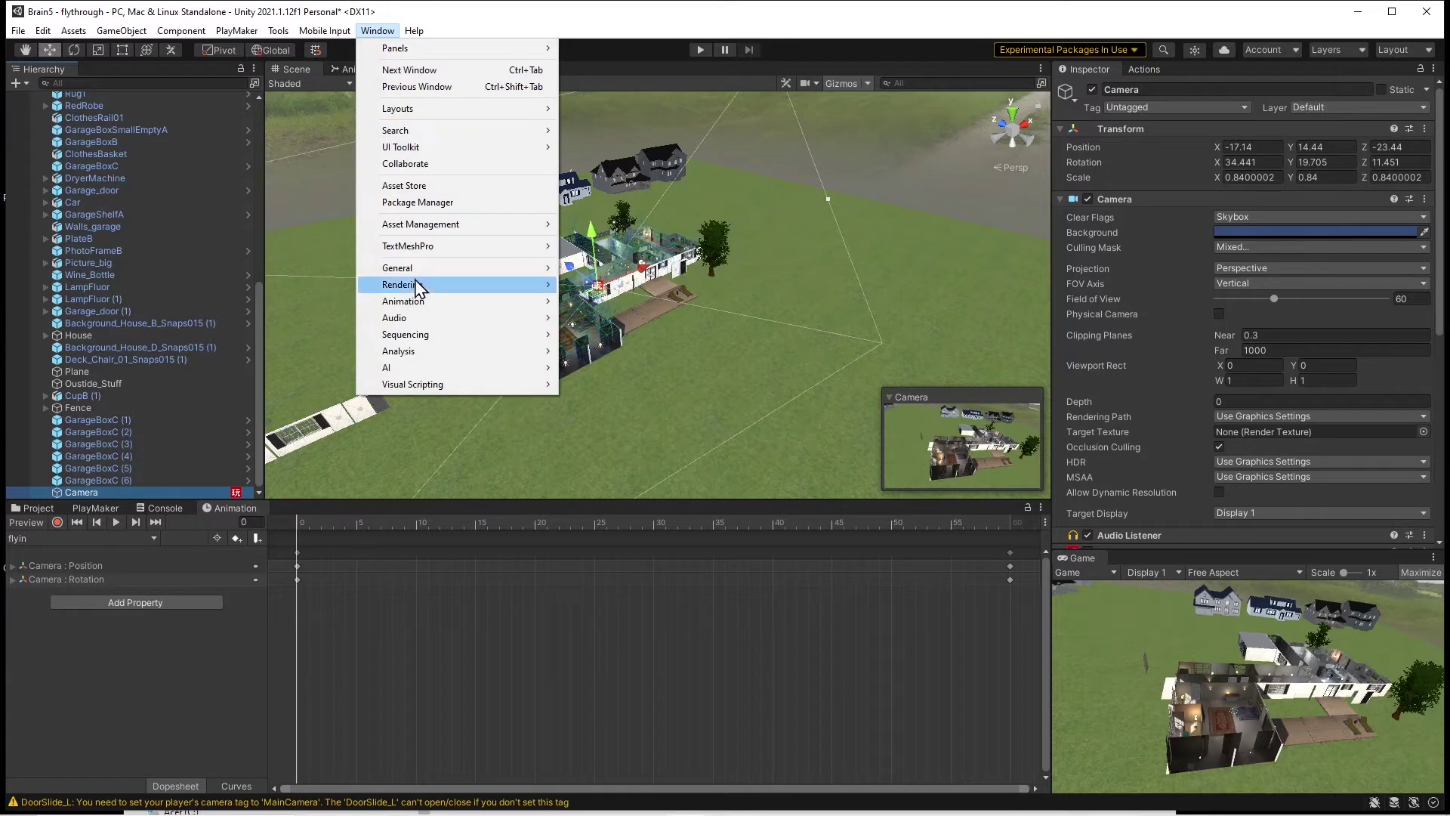
left_click(349, 74)
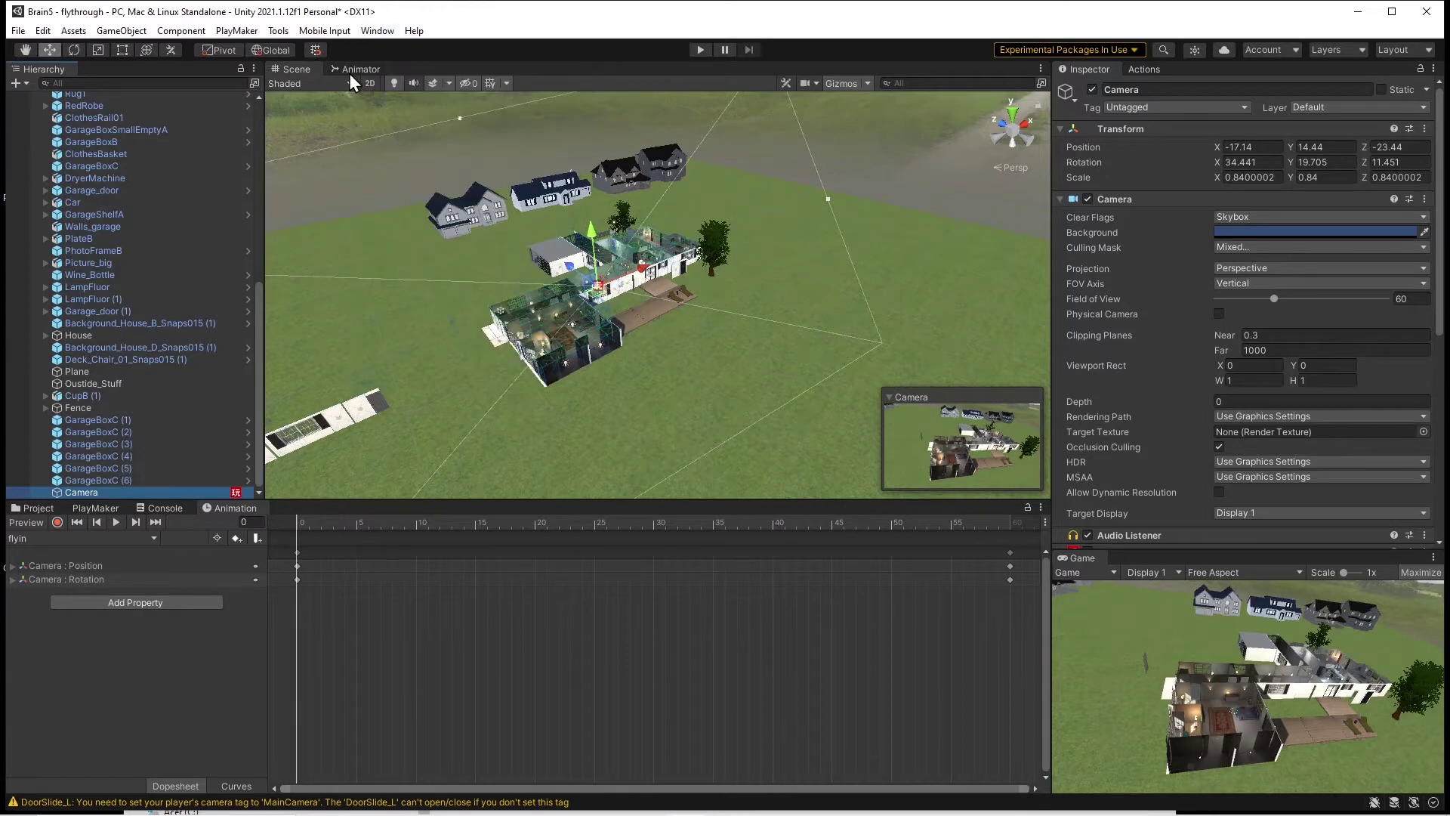
left_click(350, 68)
left_click_drag(595, 105, 473, 280)
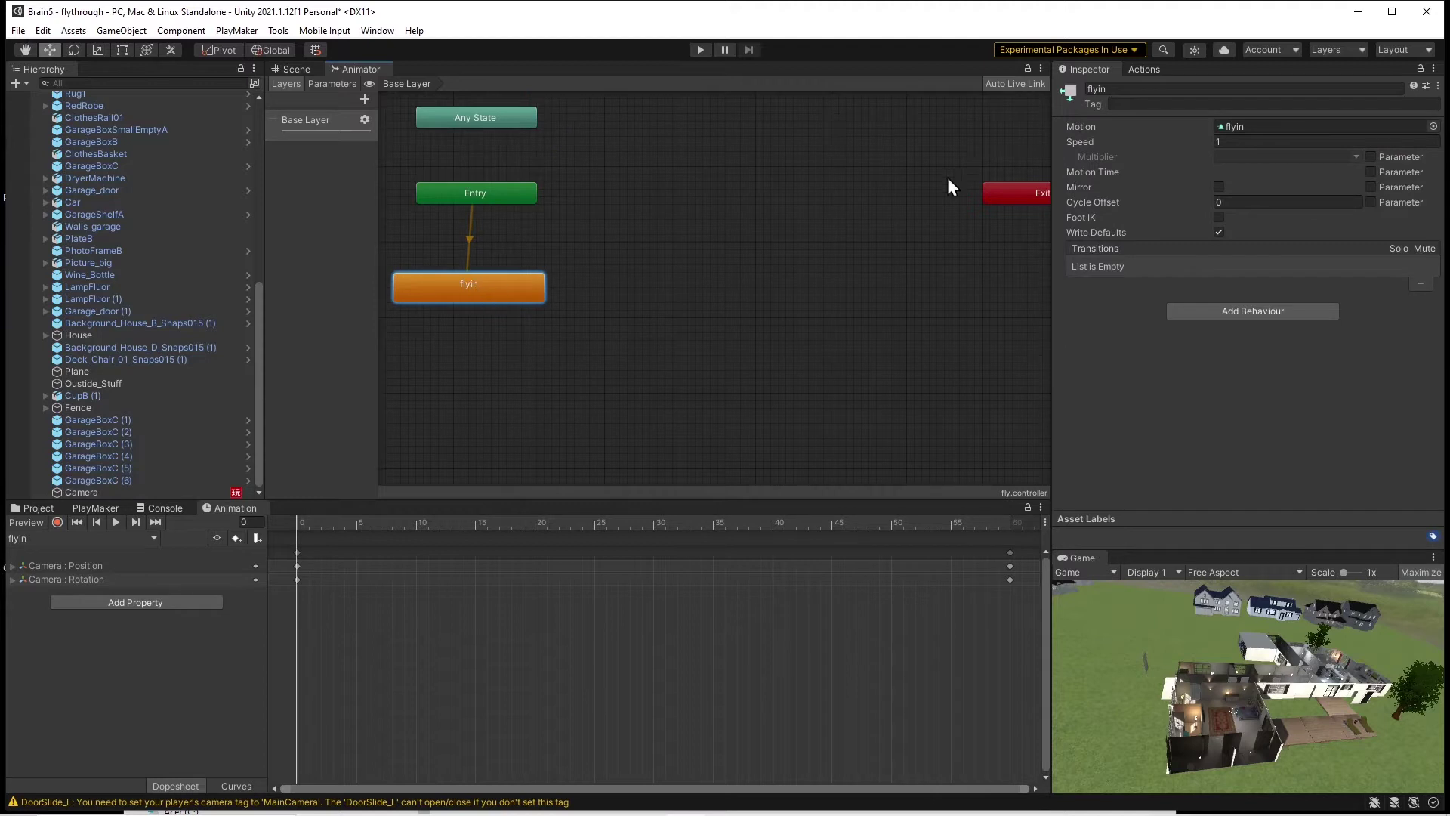
left_click(1172, 141)
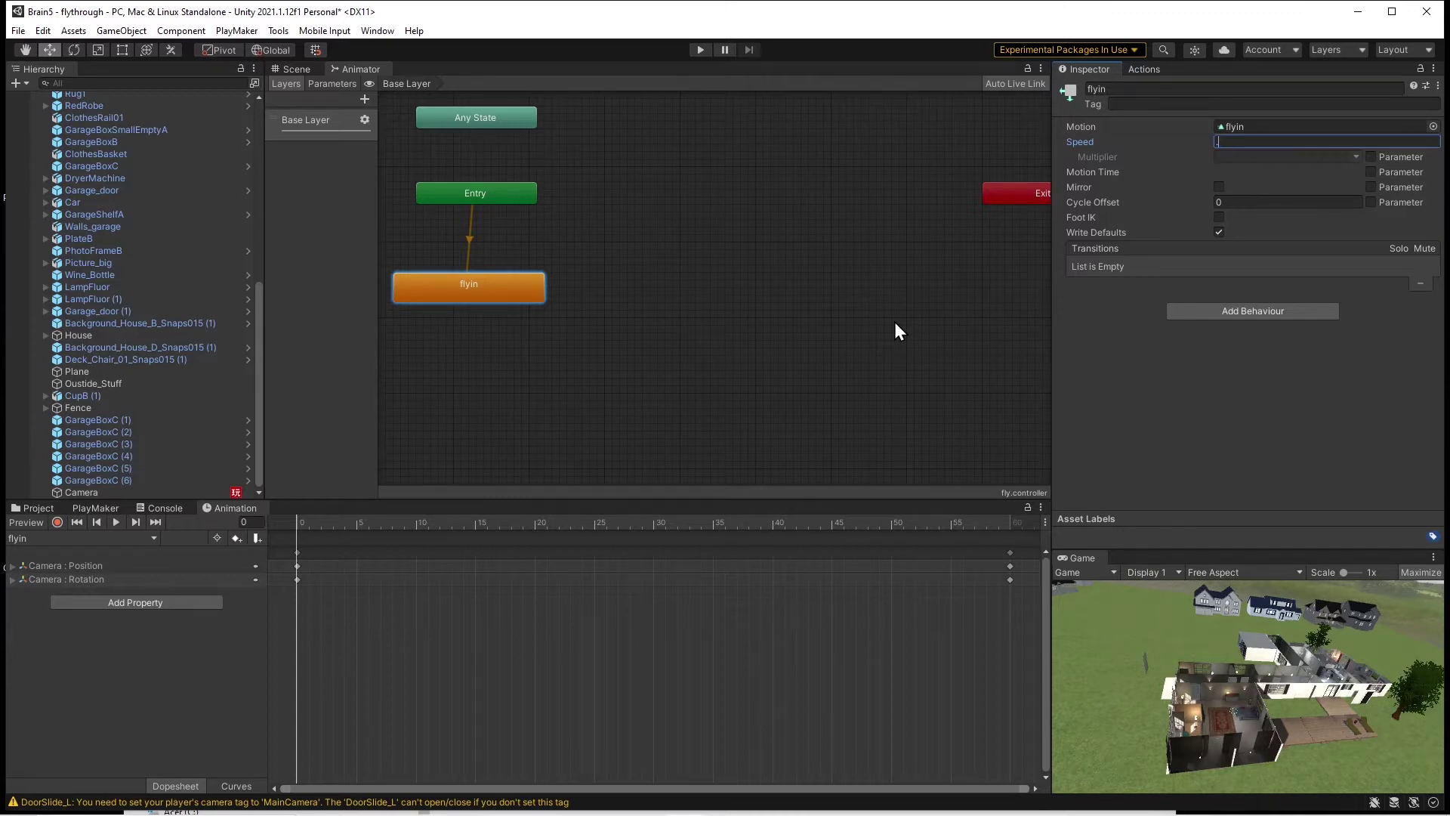
left_click(564, 636)
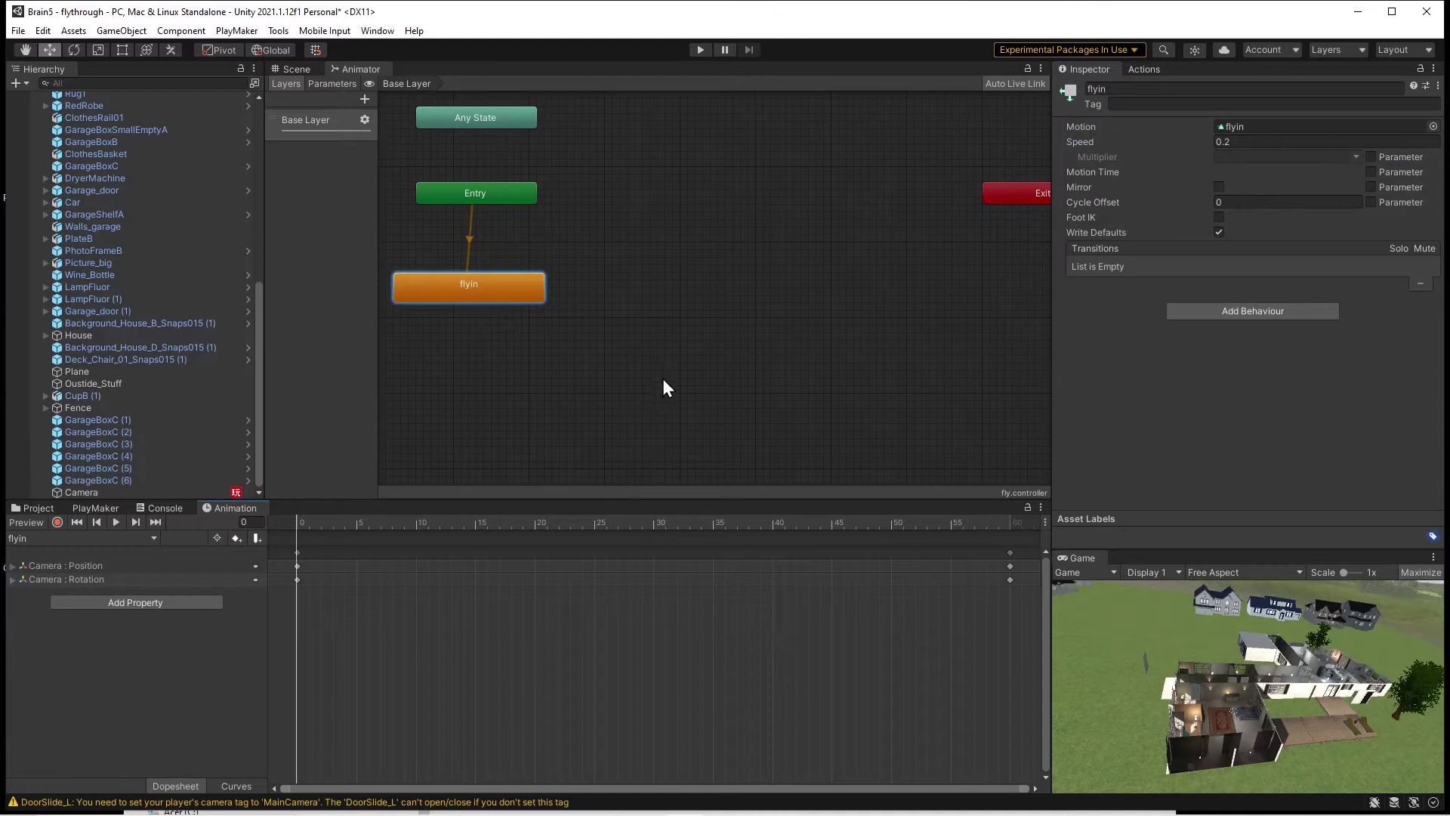
double_click(488, 282)
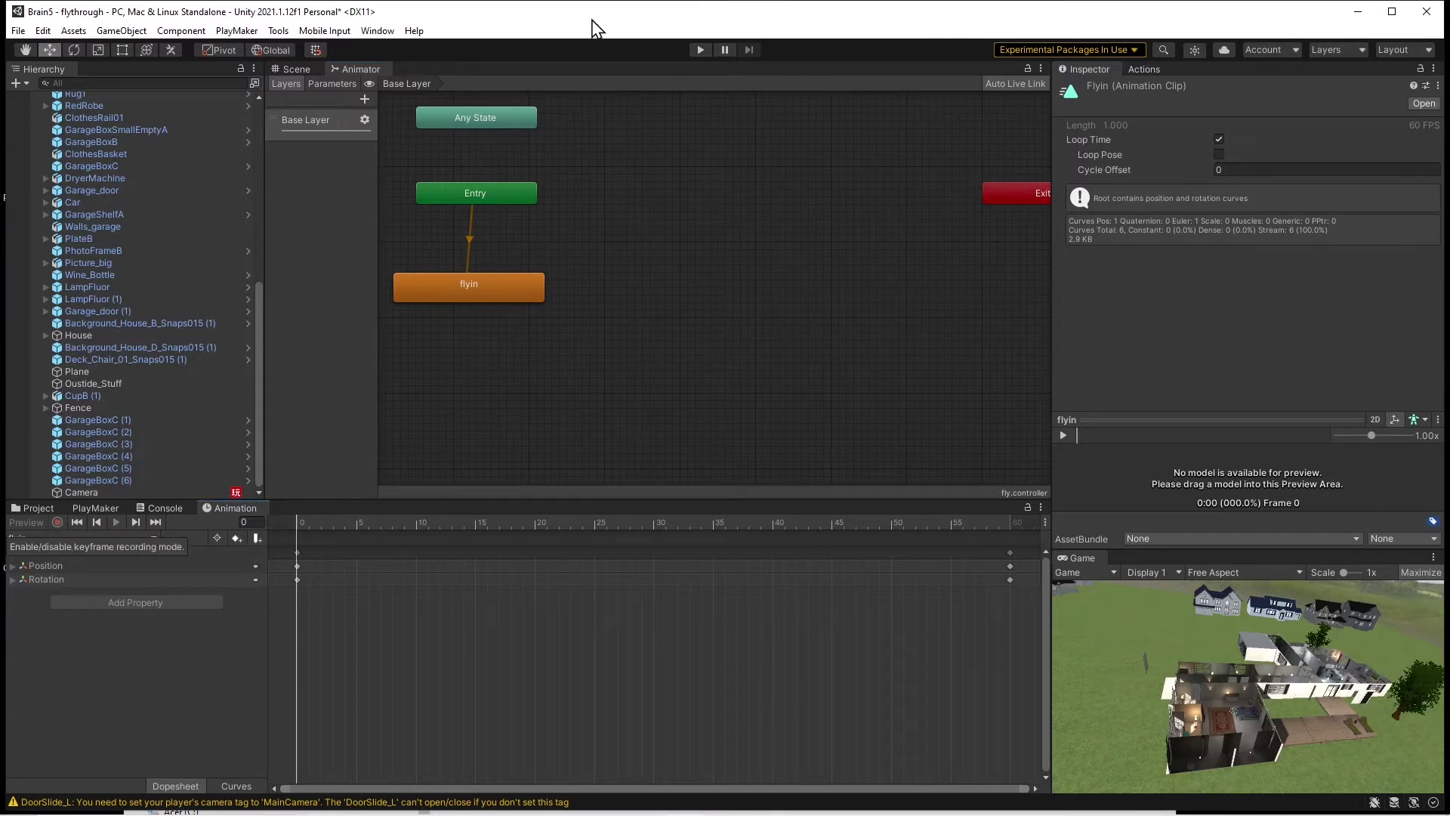
- Reselect the Camera in the Scene view, resume recording, and move the playhead mid-clip
left_click(80, 492)
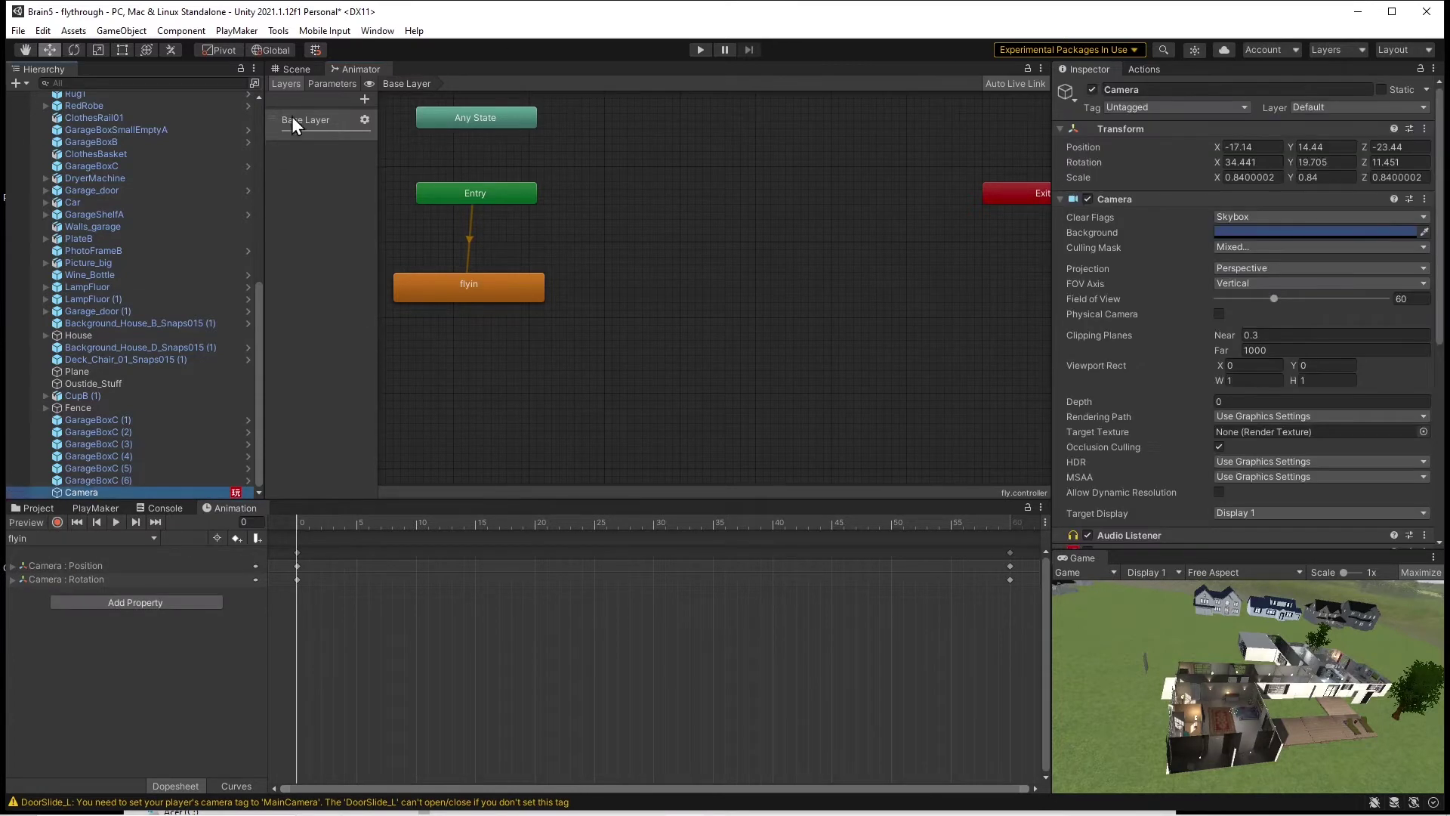
left_click(293, 70)
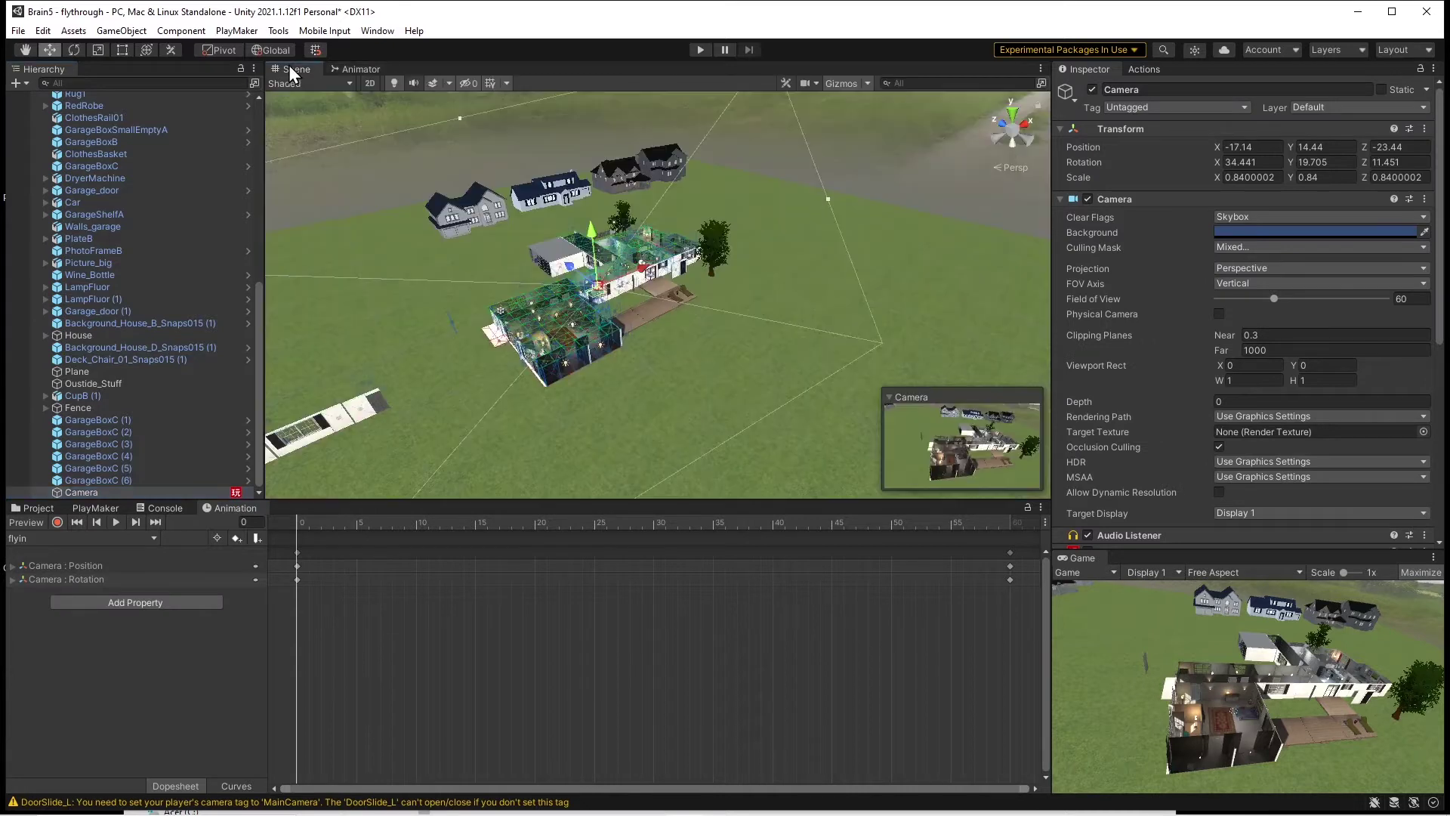
left_click(57, 522)
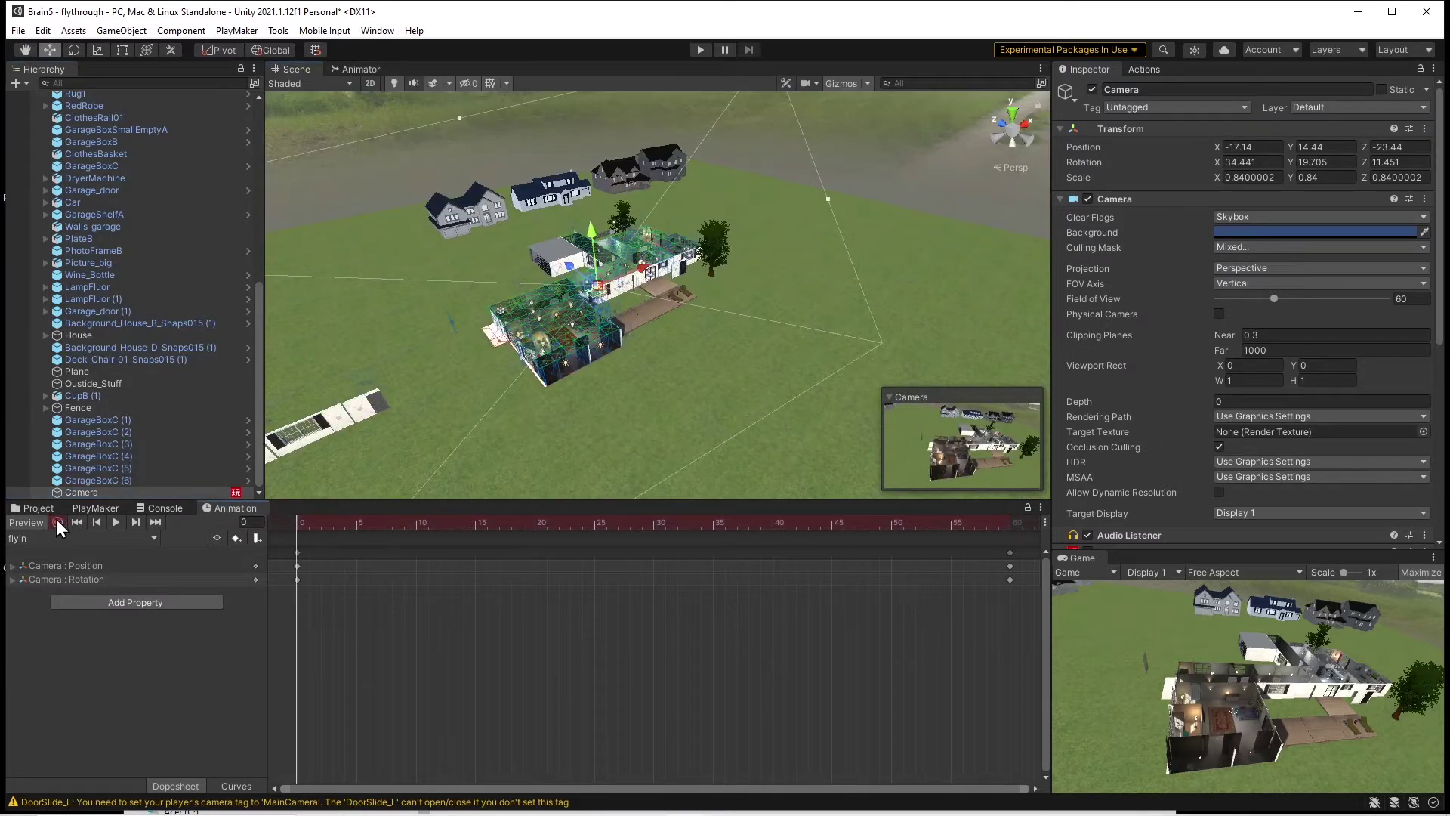
left_click(305, 523)
left_click_drag(307, 524, 674, 525)
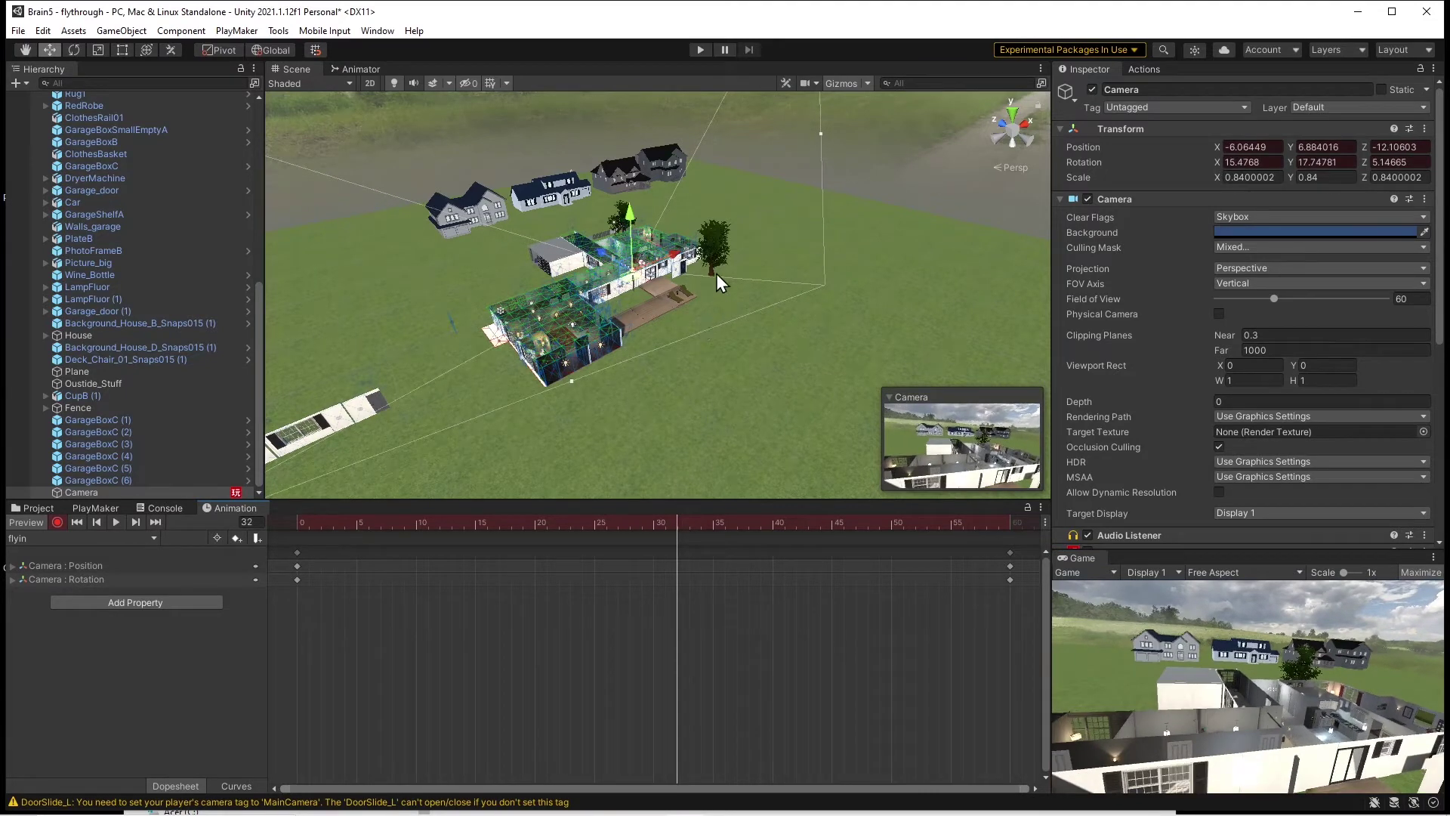
- Shift the Camera left and turn it slightly toward the house, then scrub back
left_click_drag(679, 258, 523, 324)
key("e")
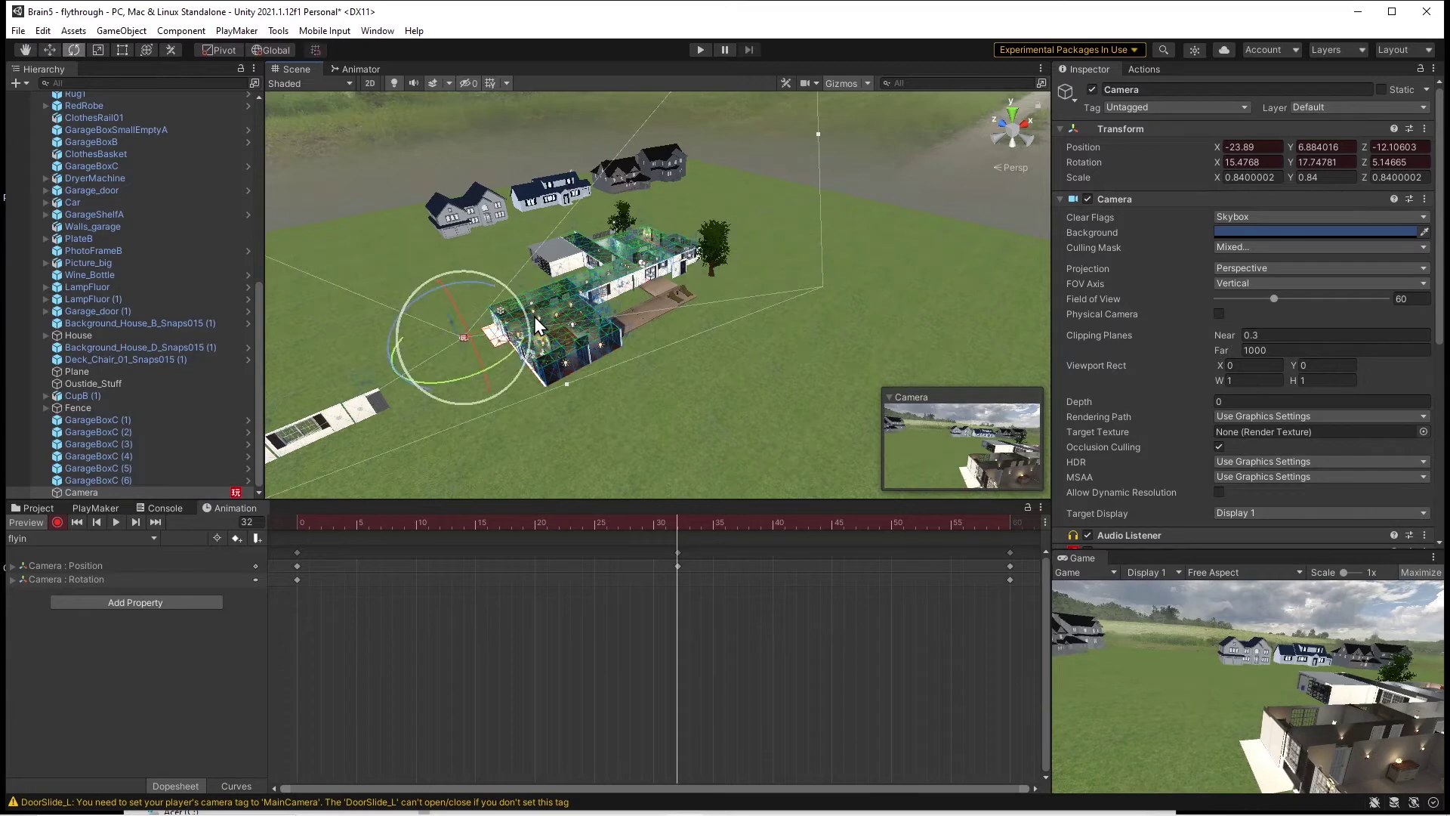
left_click_drag(505, 361, 395, 404)
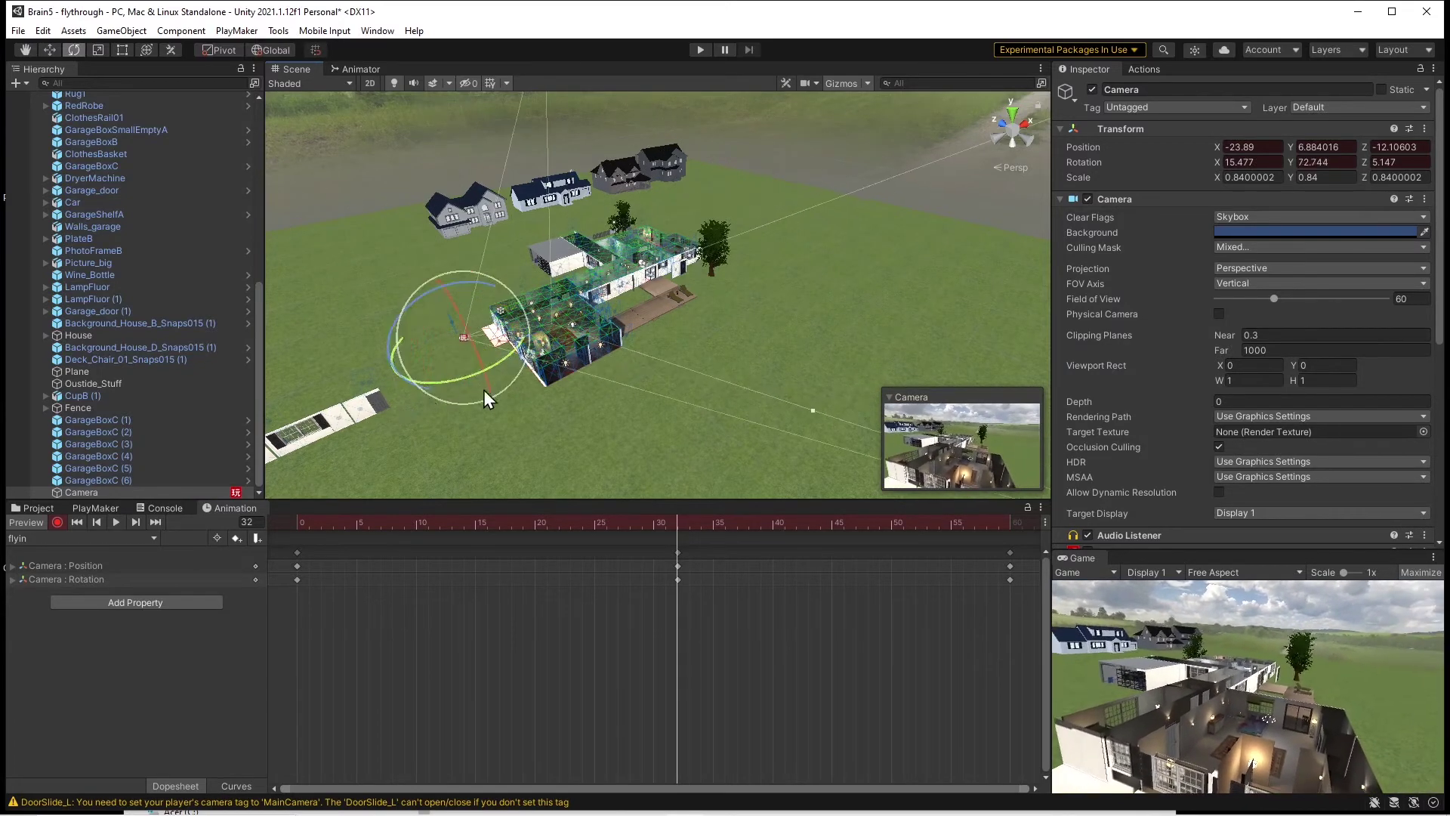
left_click_drag(674, 519, 242, 511)
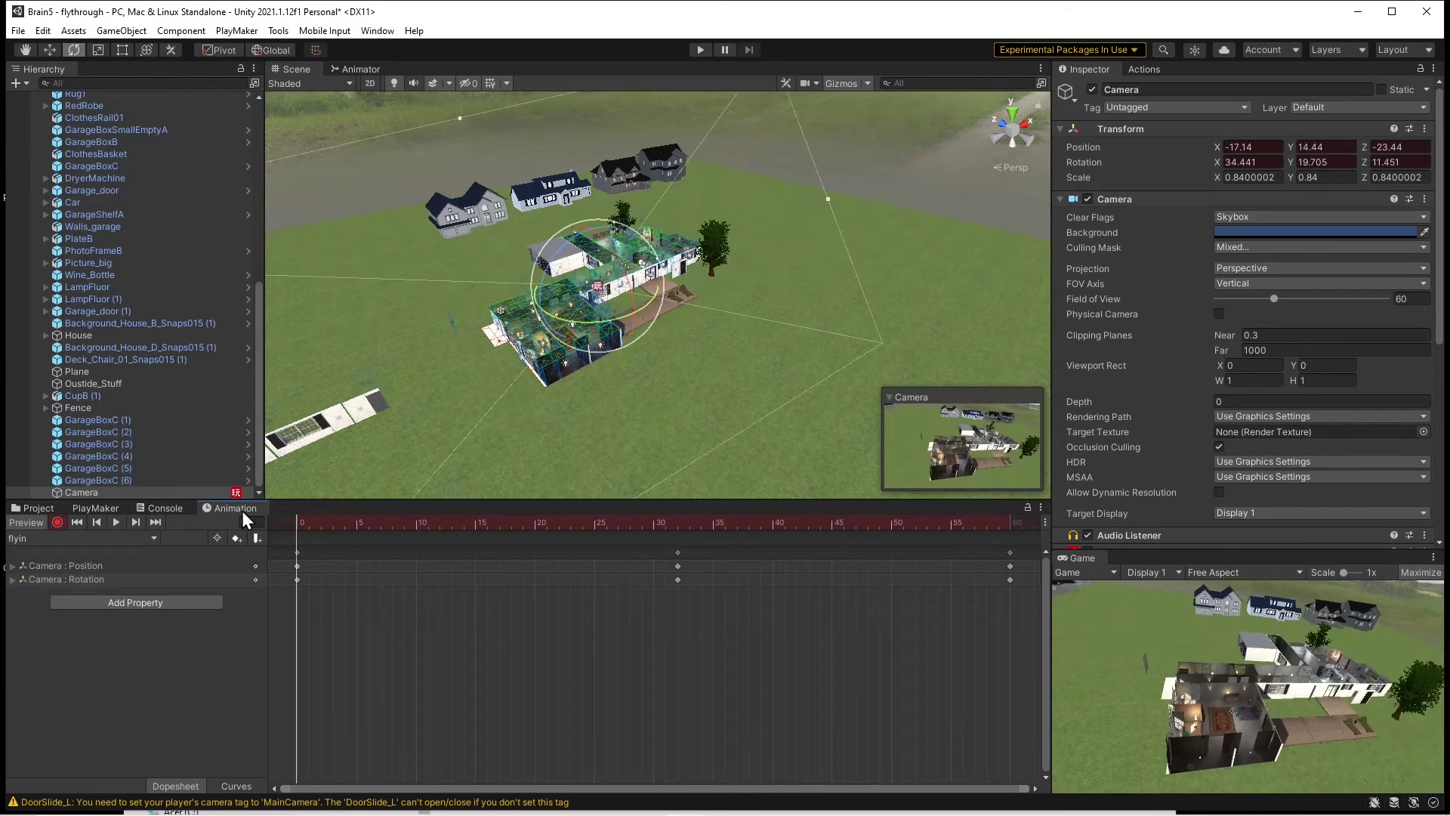
- Stop keyframe recording, save the scene, and preview the flythrough's final kitchen frame
left_click(56, 523)
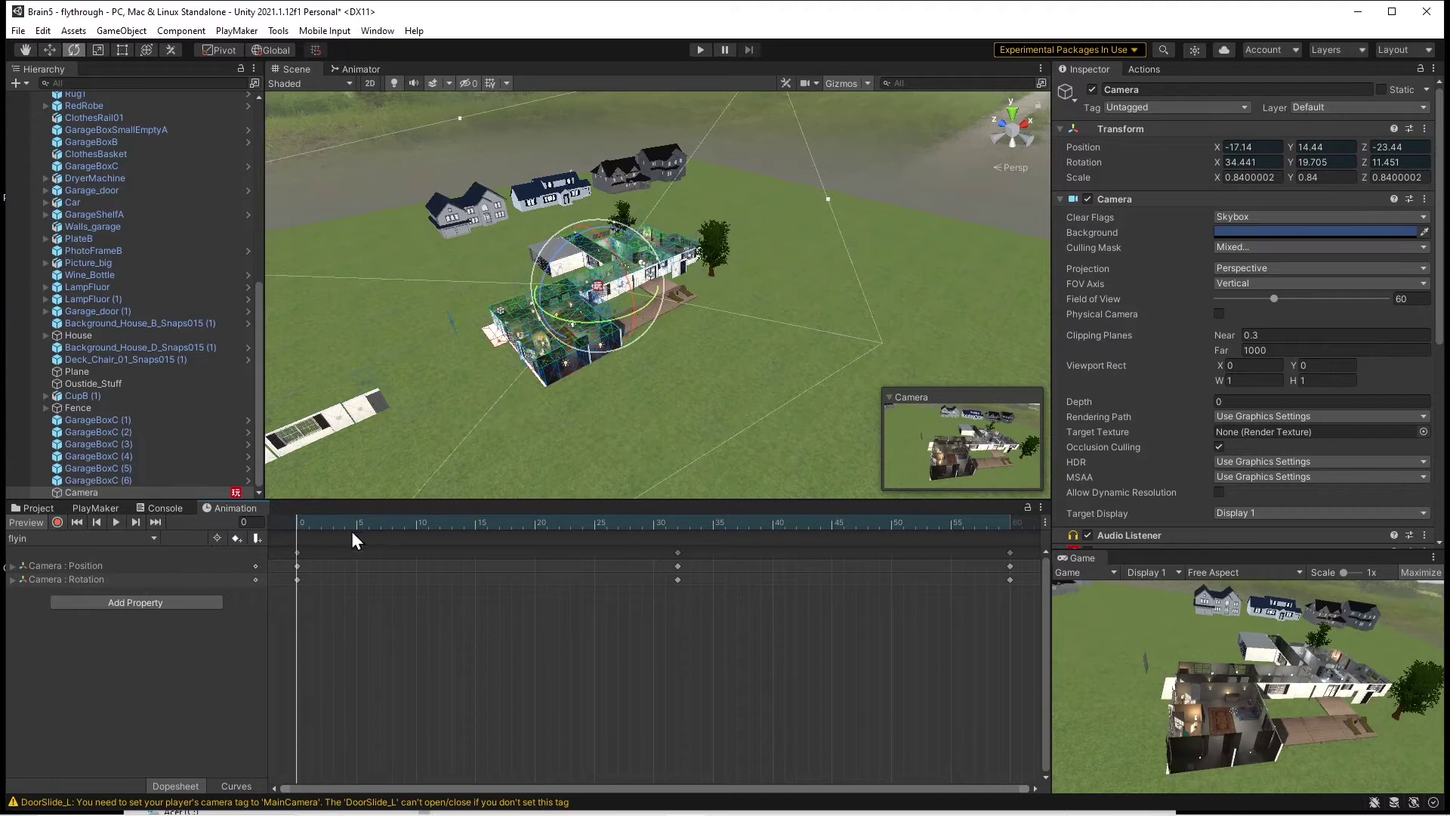
key("ctrl+s")
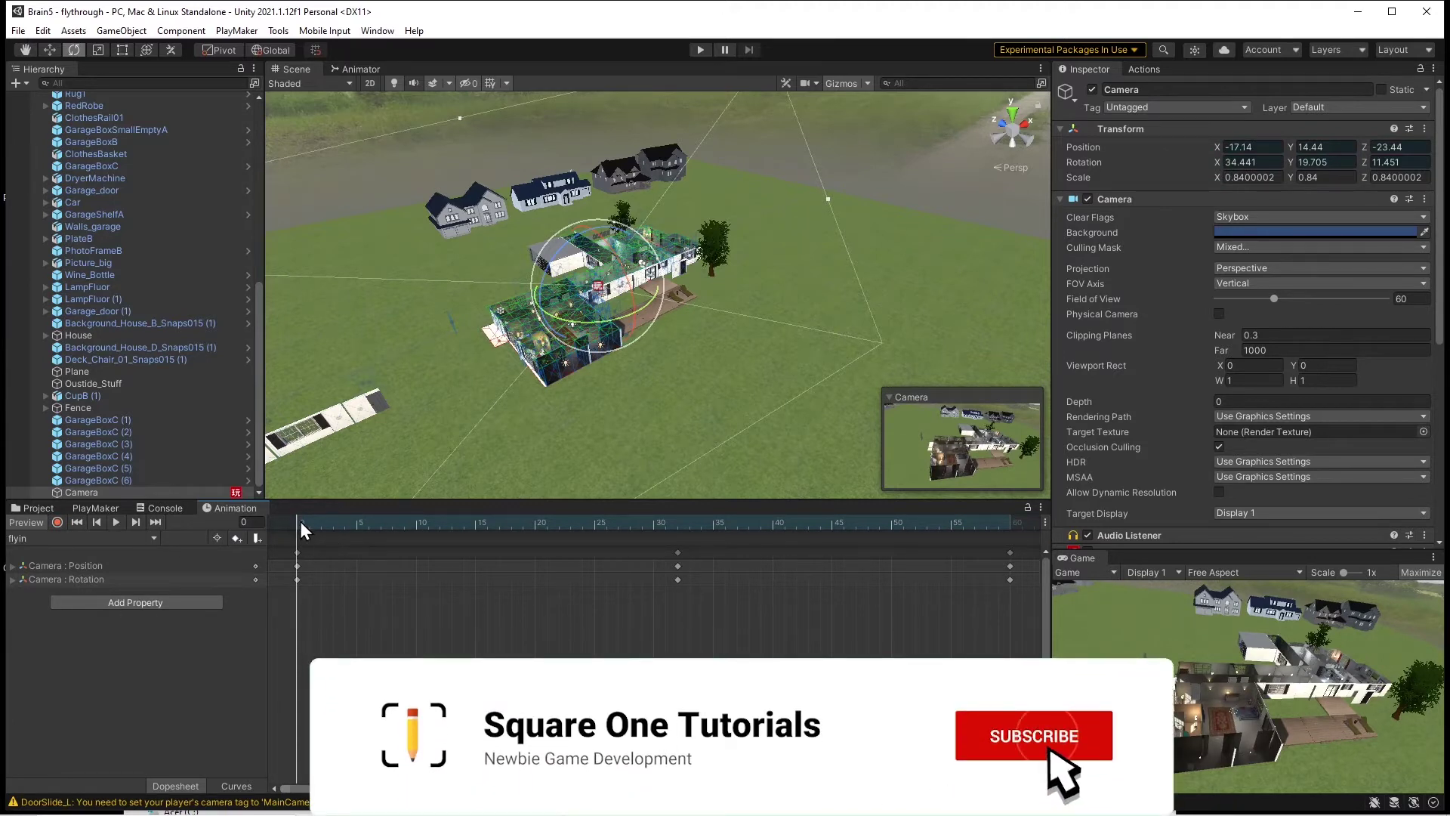
left_click_drag(300, 521, 1006, 485)
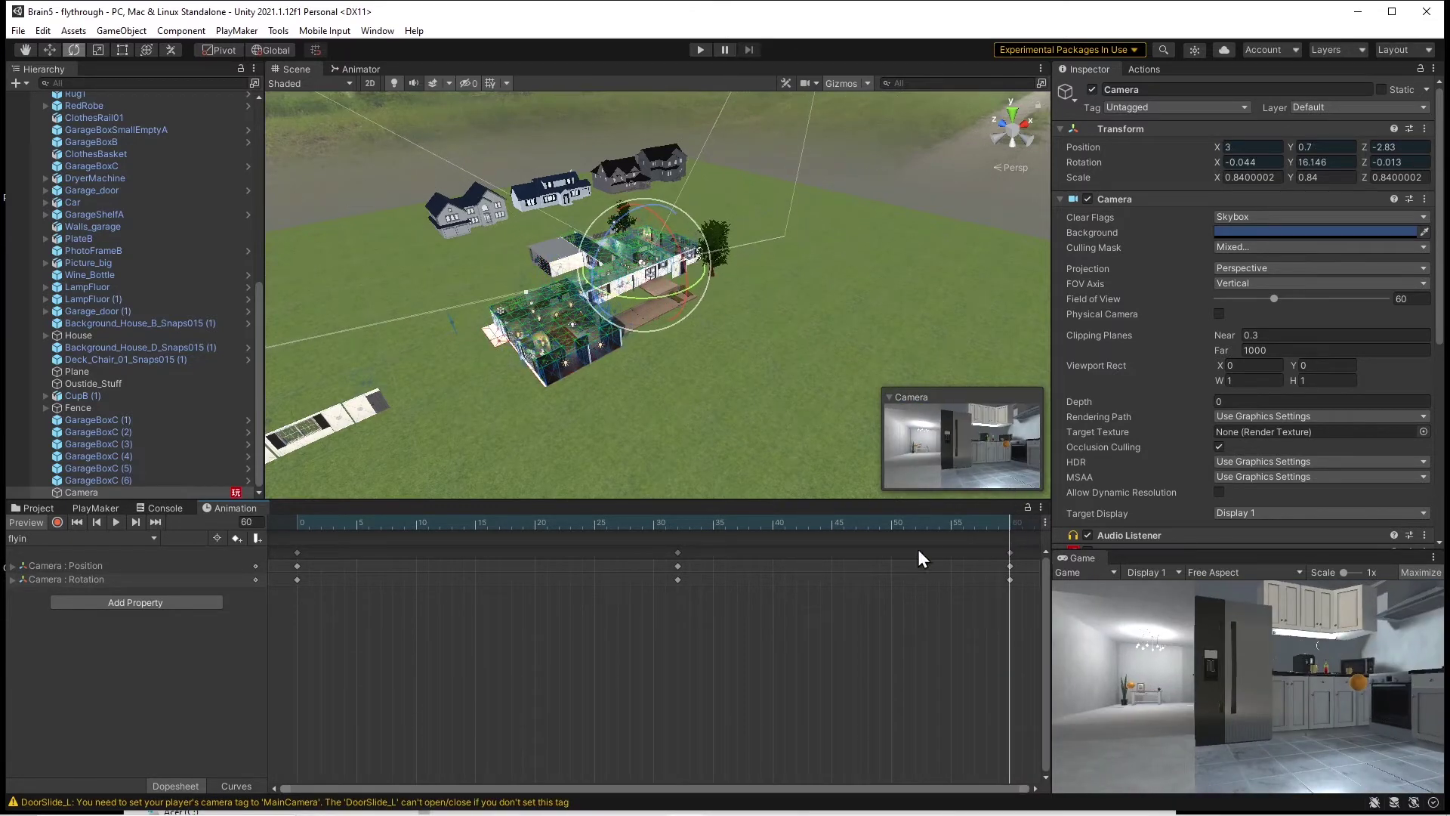
- Add an animation event at frame 60 of the flyin clip and reselect the Camera
right_click(1009, 540)
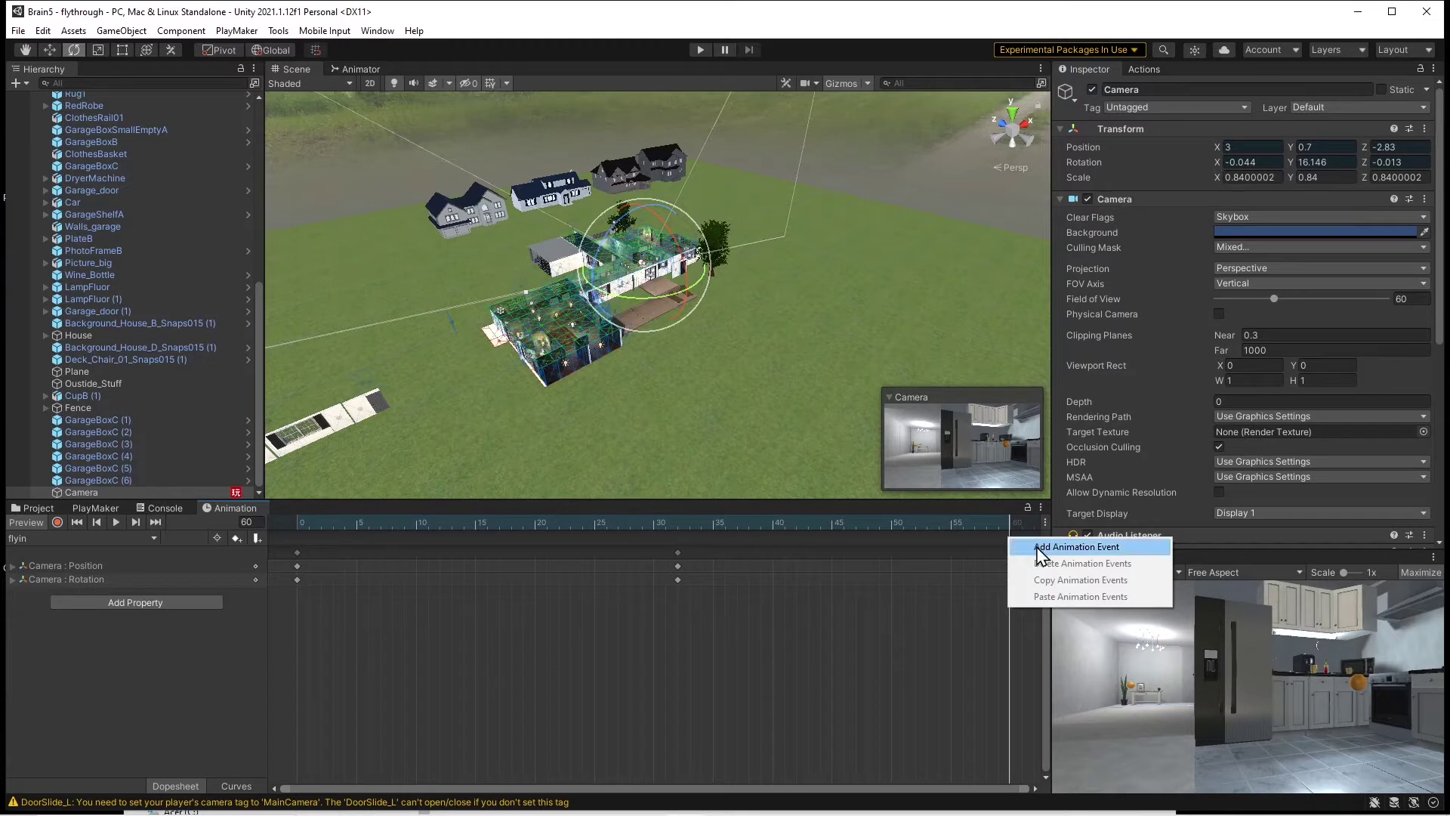
left_click(1041, 555)
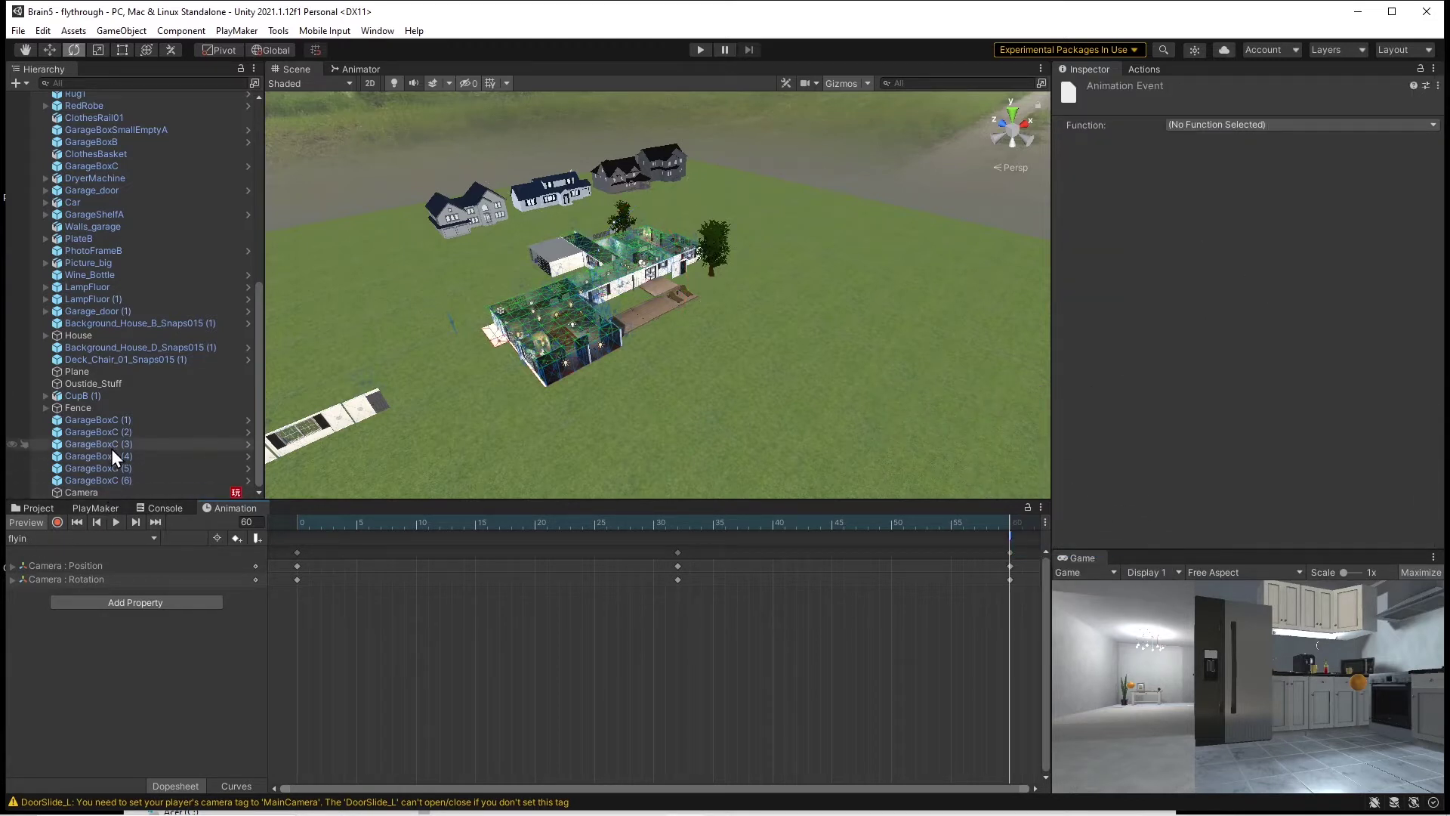
left_click(80, 495)
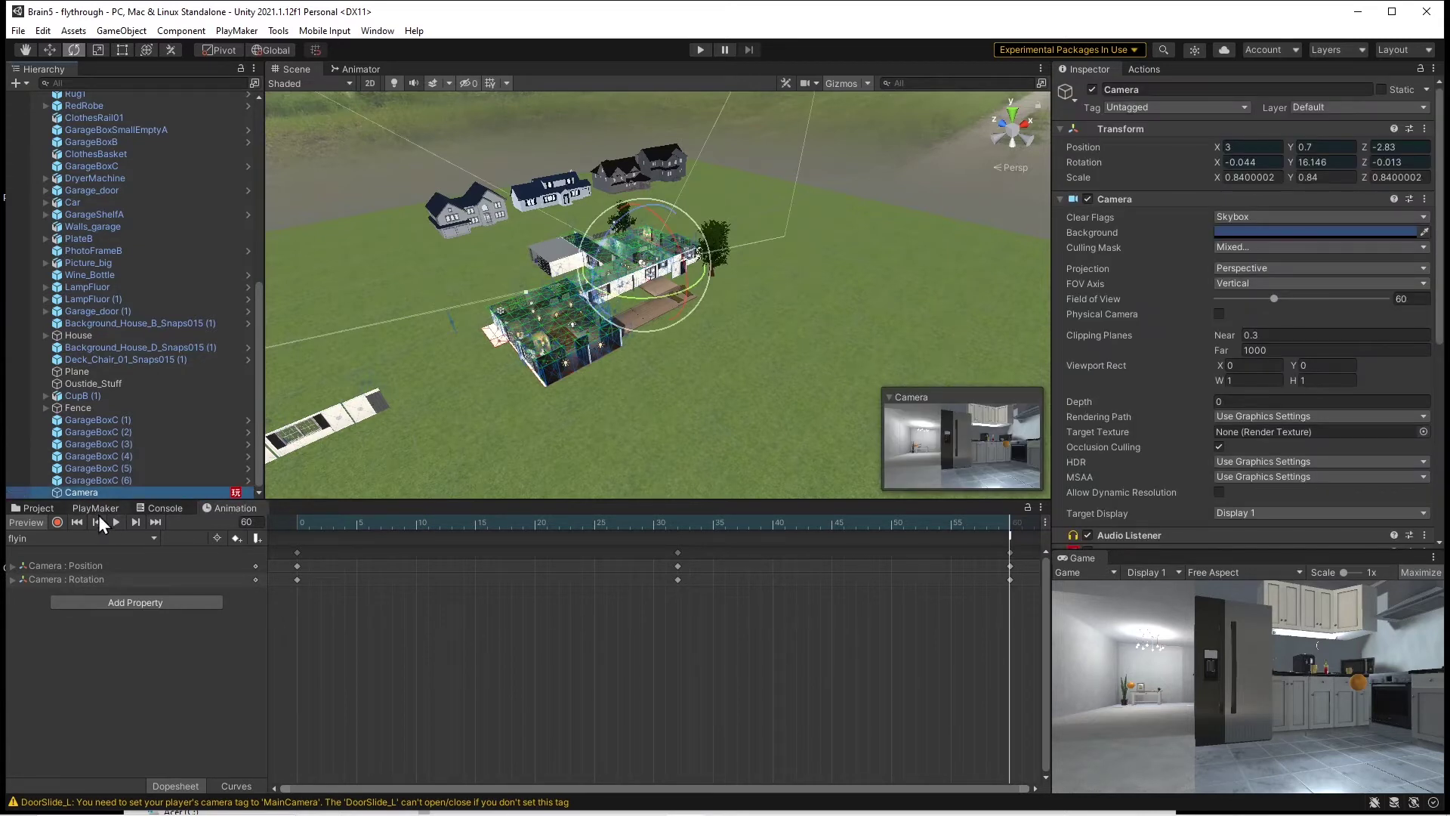
- Add a letsplay event to the Camera's PlayMaker FSM
left_click(97, 508)
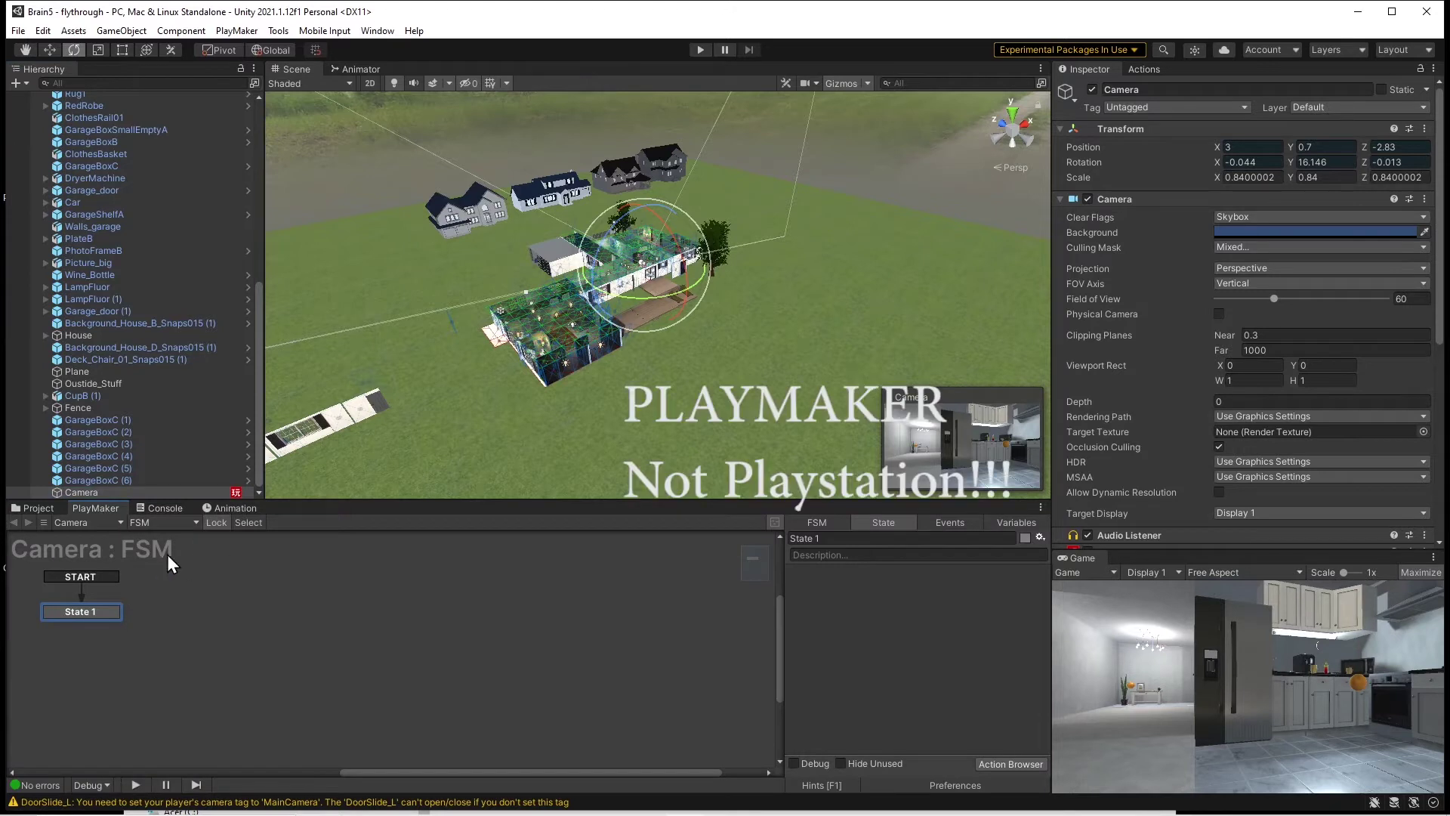
left_click(250, 582)
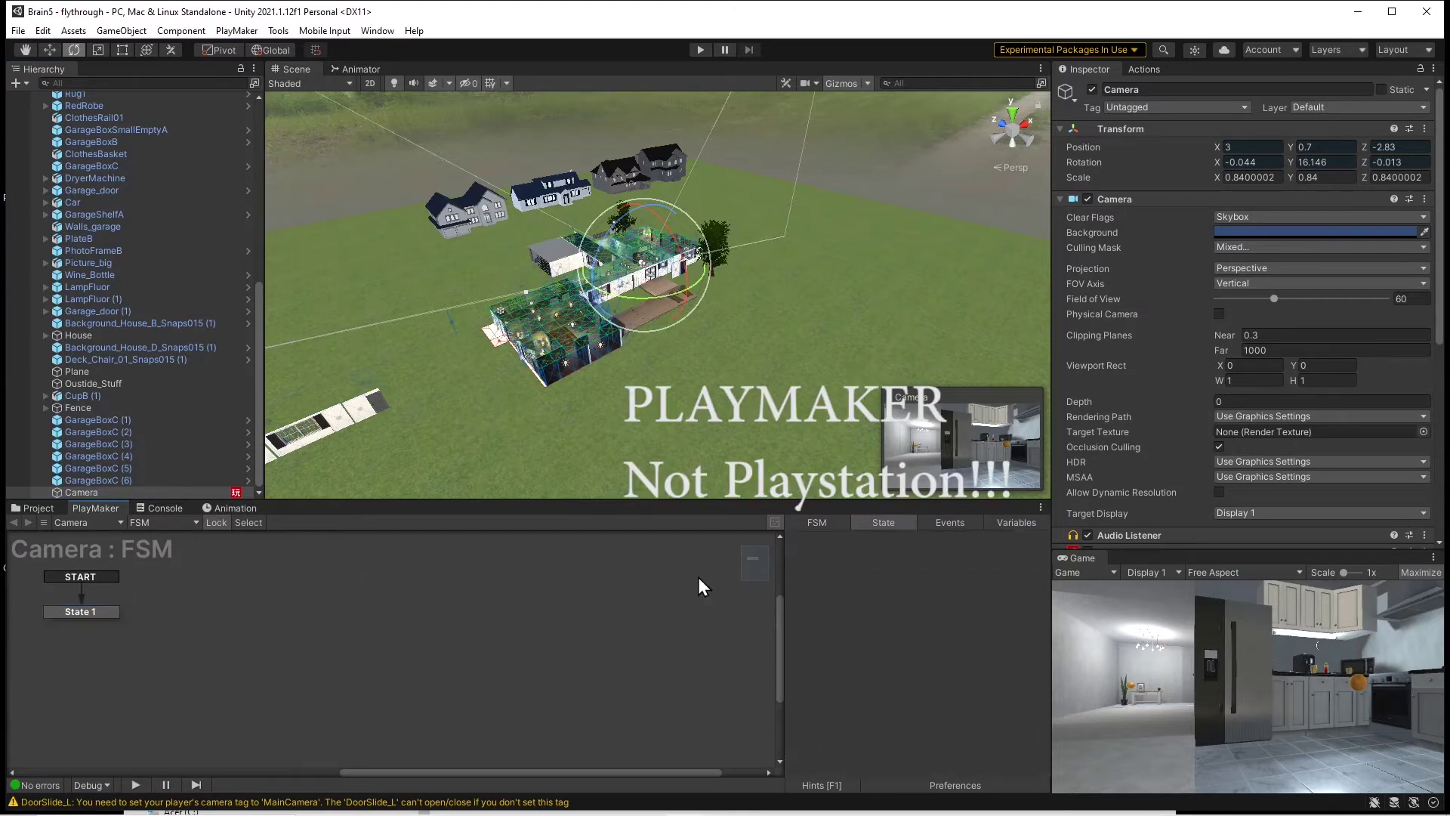
left_click(950, 522)
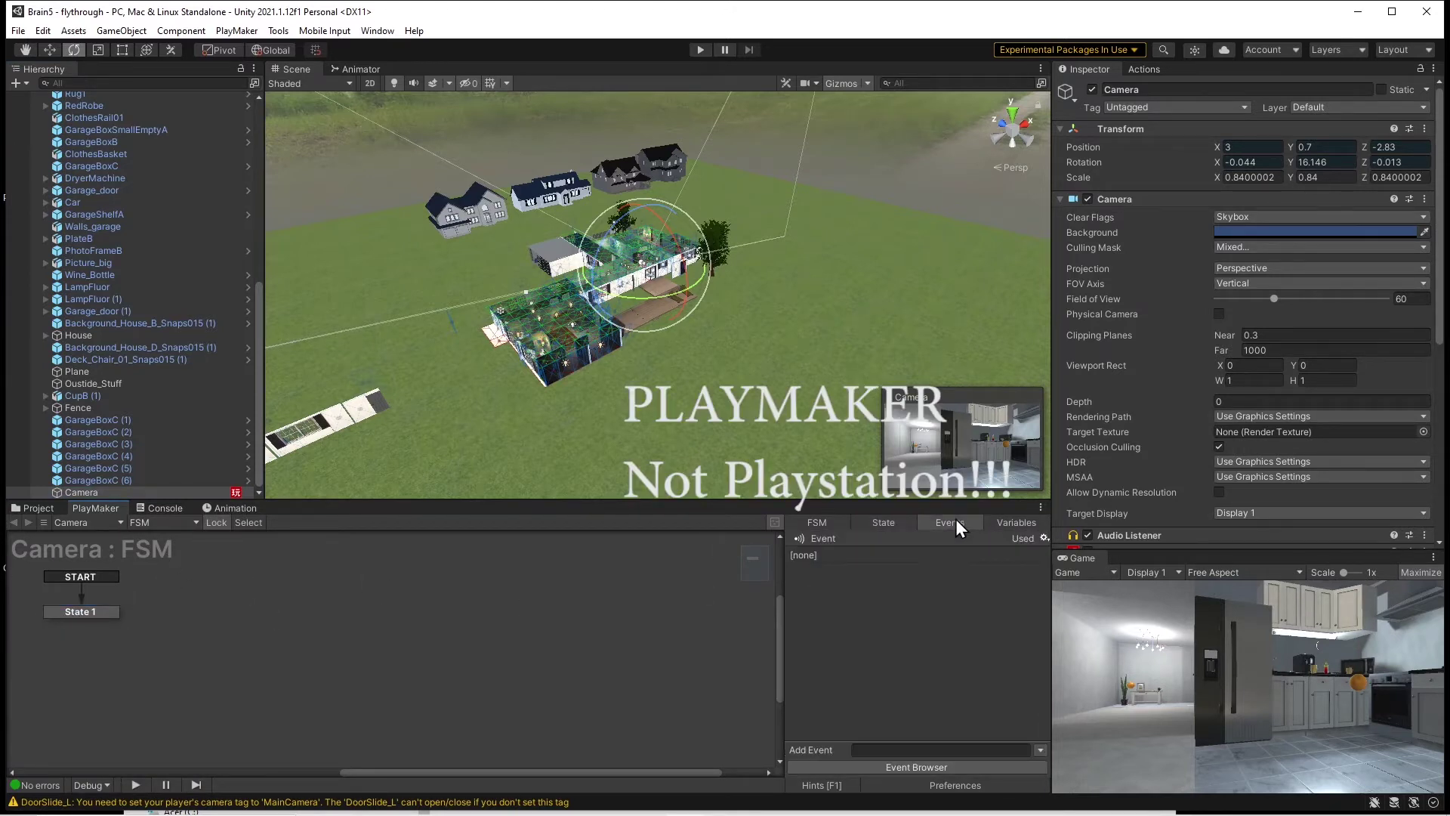
left_click(869, 749)
type("lets")
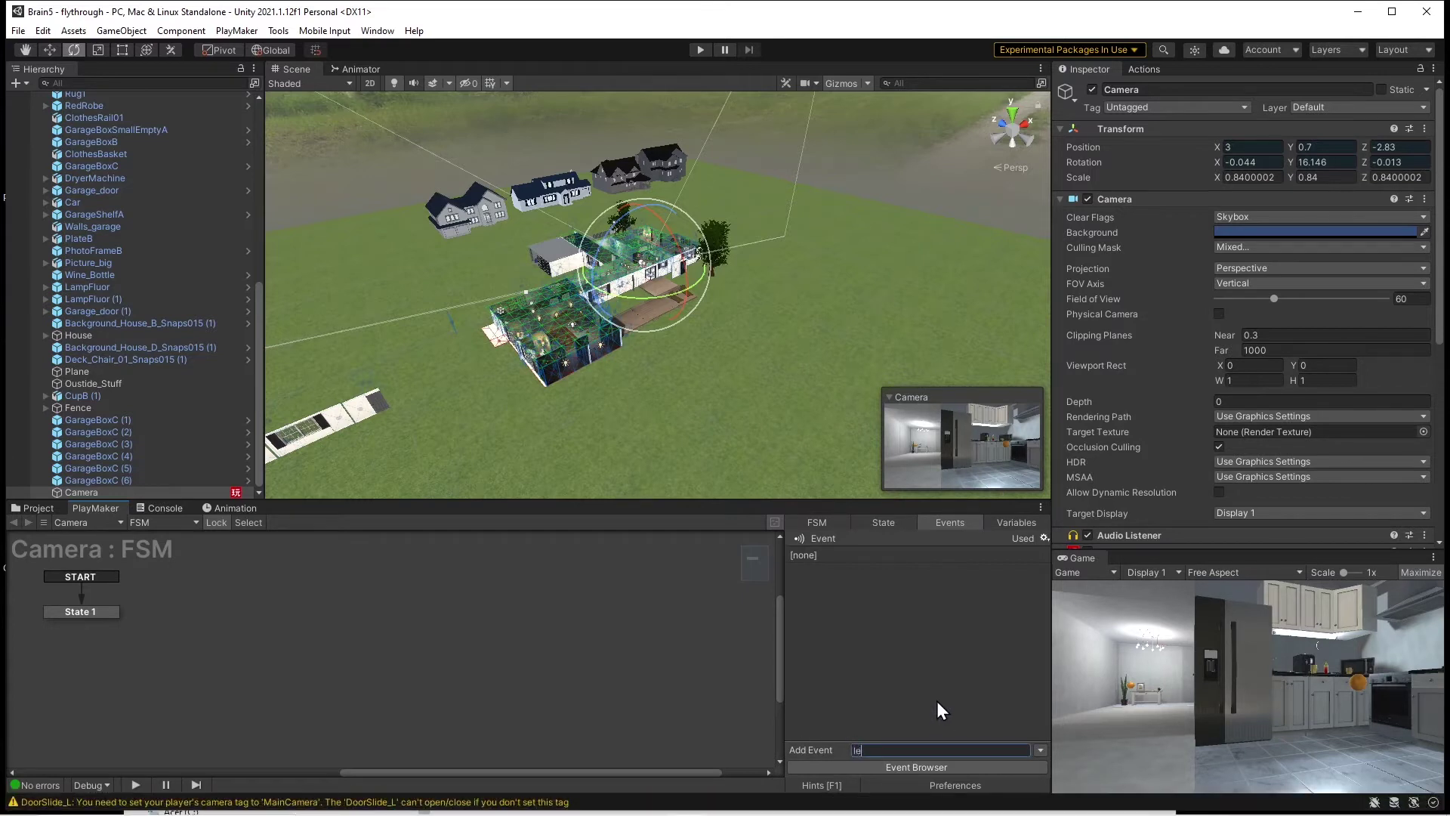
type("play")
key("Return")
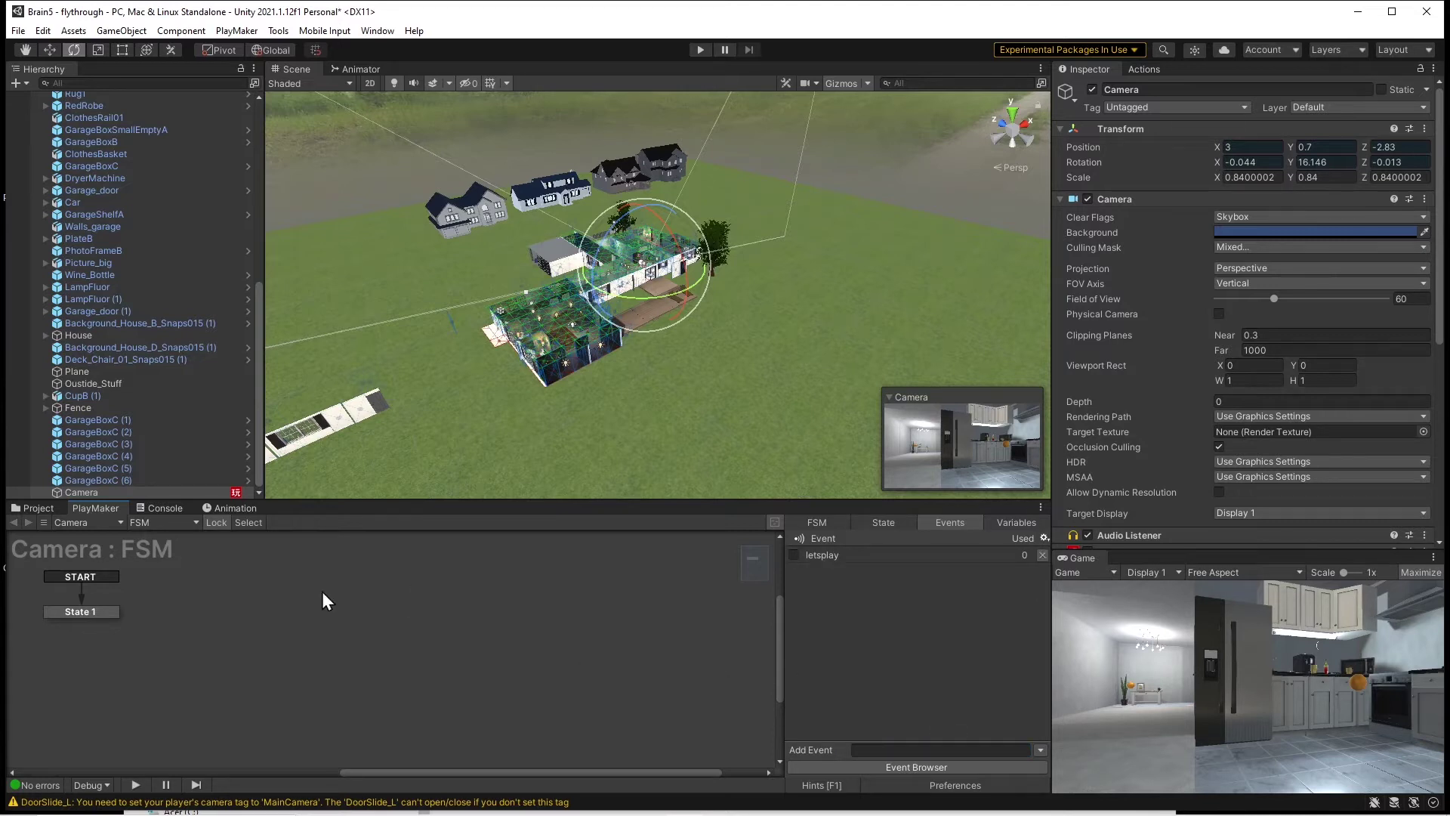
- Add a new State 2 entered by a letsplay global transition
right_click(295, 581)
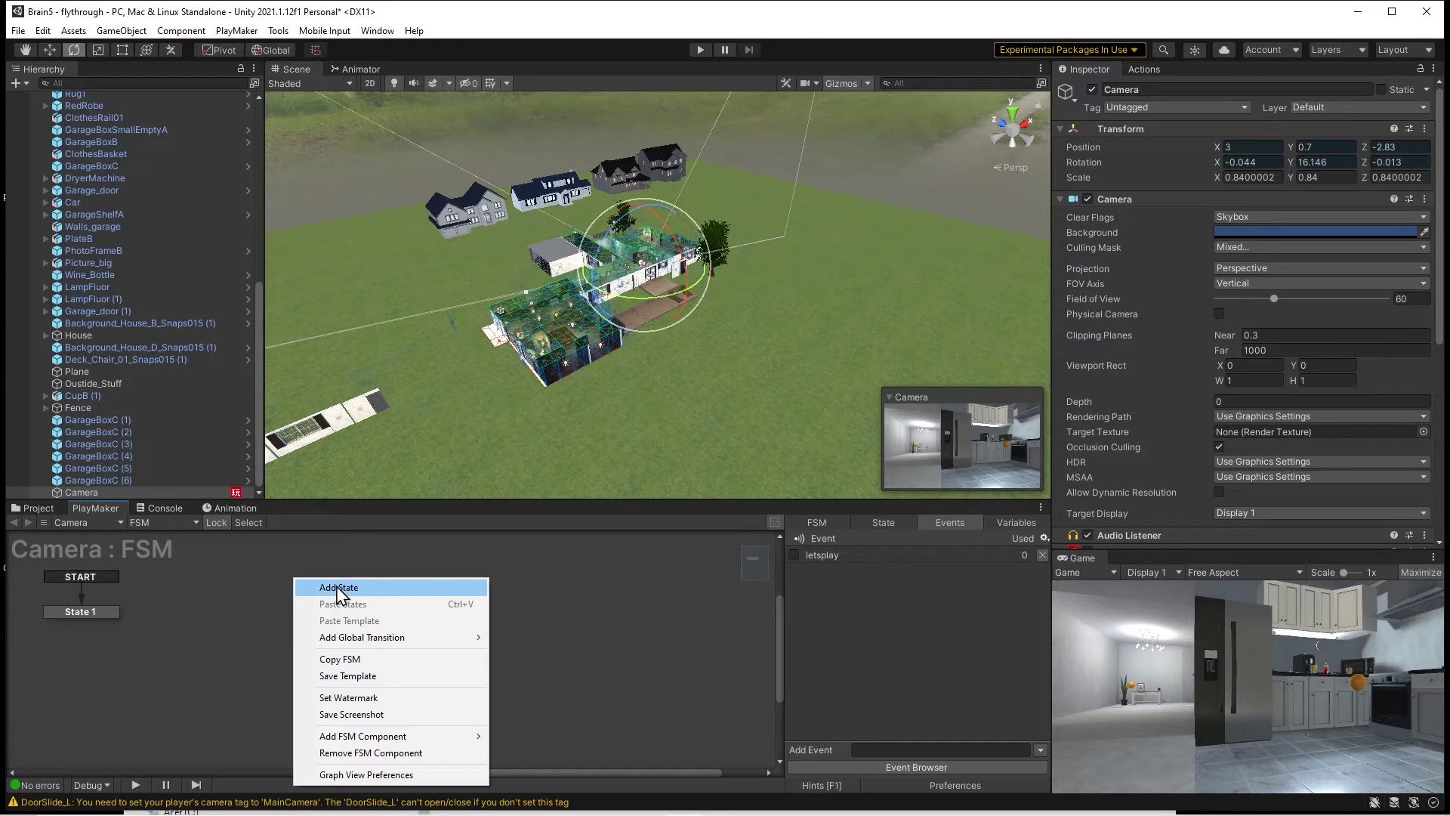
mouse_move(357, 642)
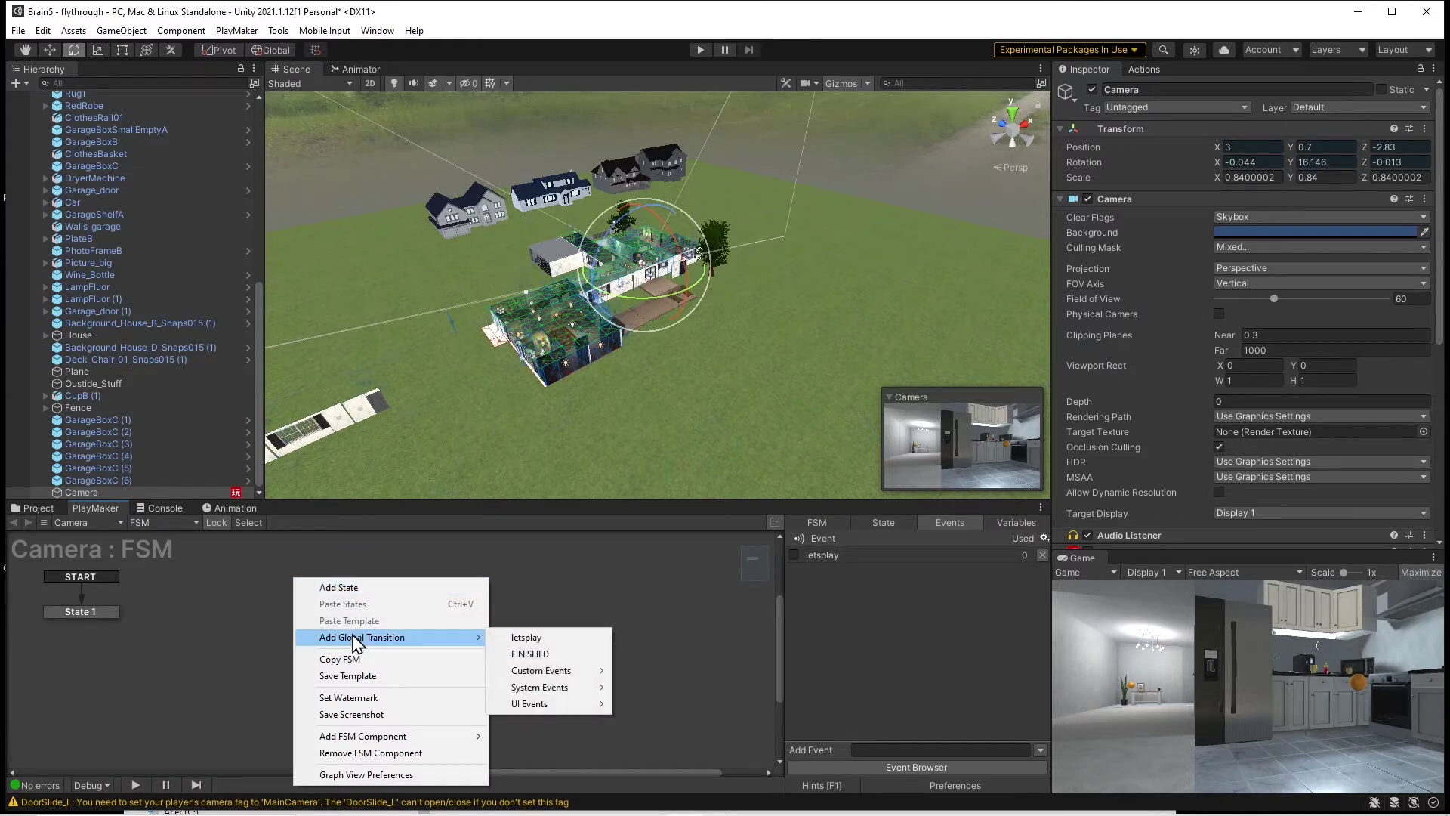
left_click(527, 638)
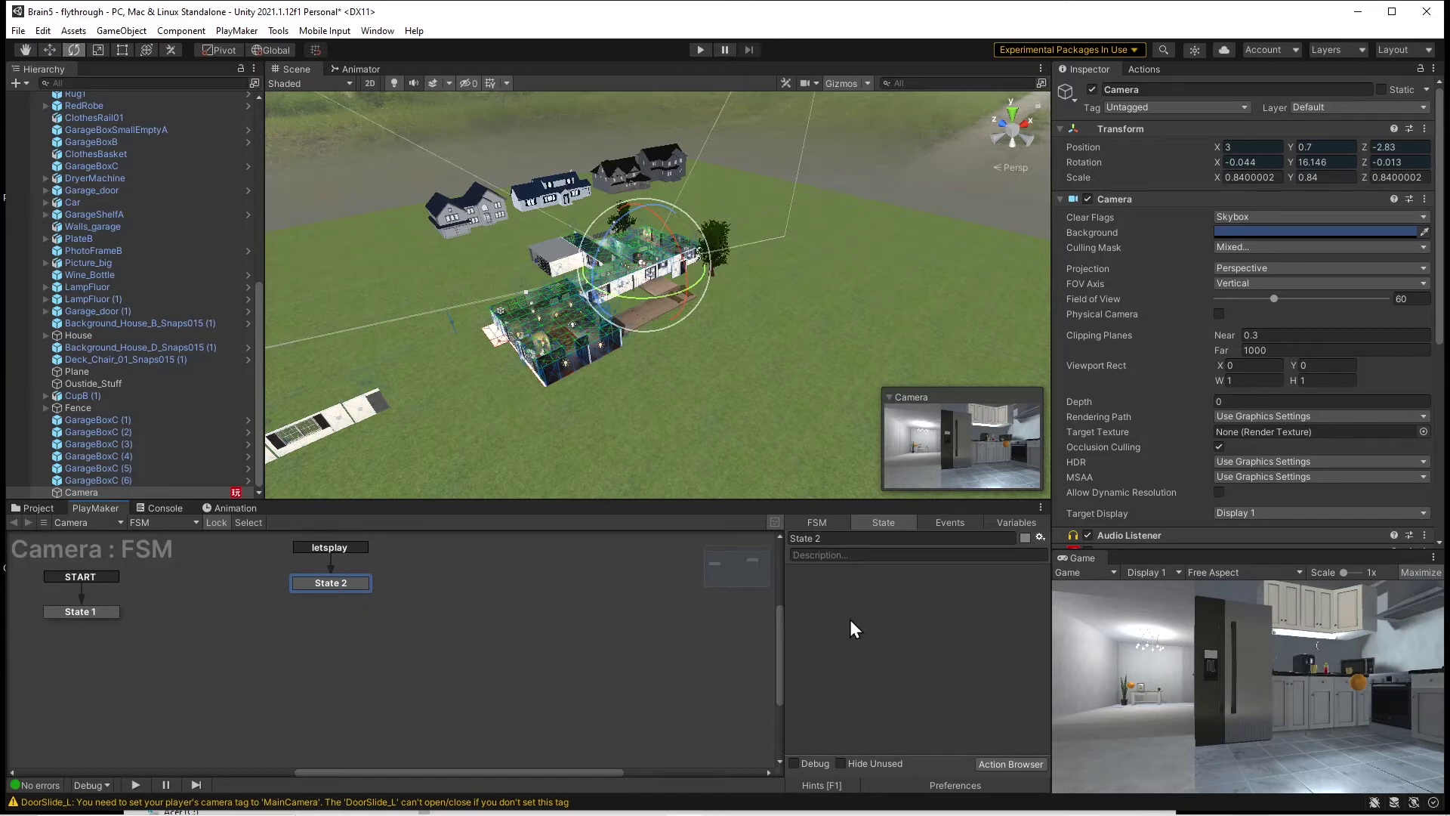
- Add a Load Scene action to State 2 and check the Build Settings scene list
left_click(1144, 68)
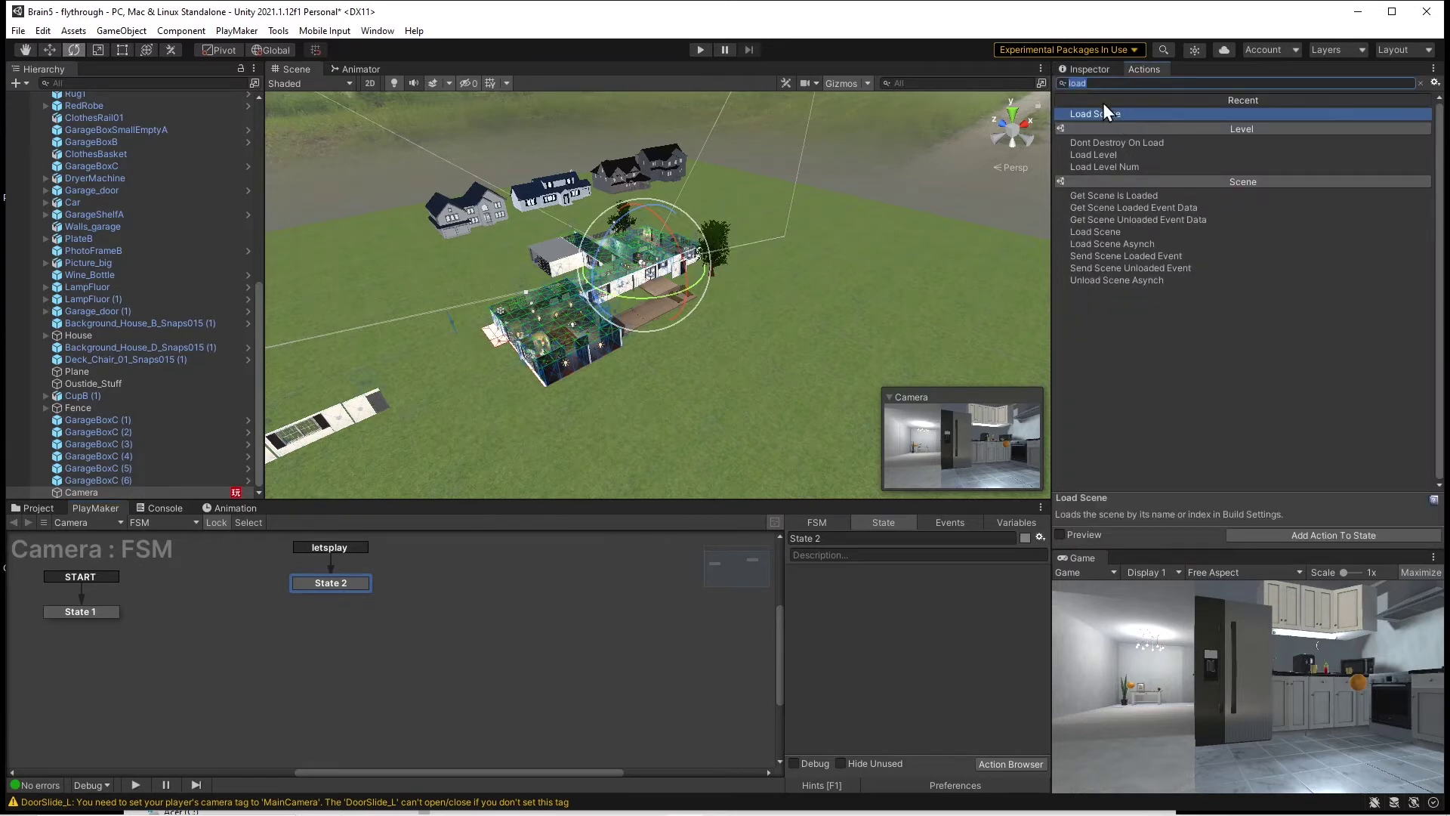
double_click(1099, 111)
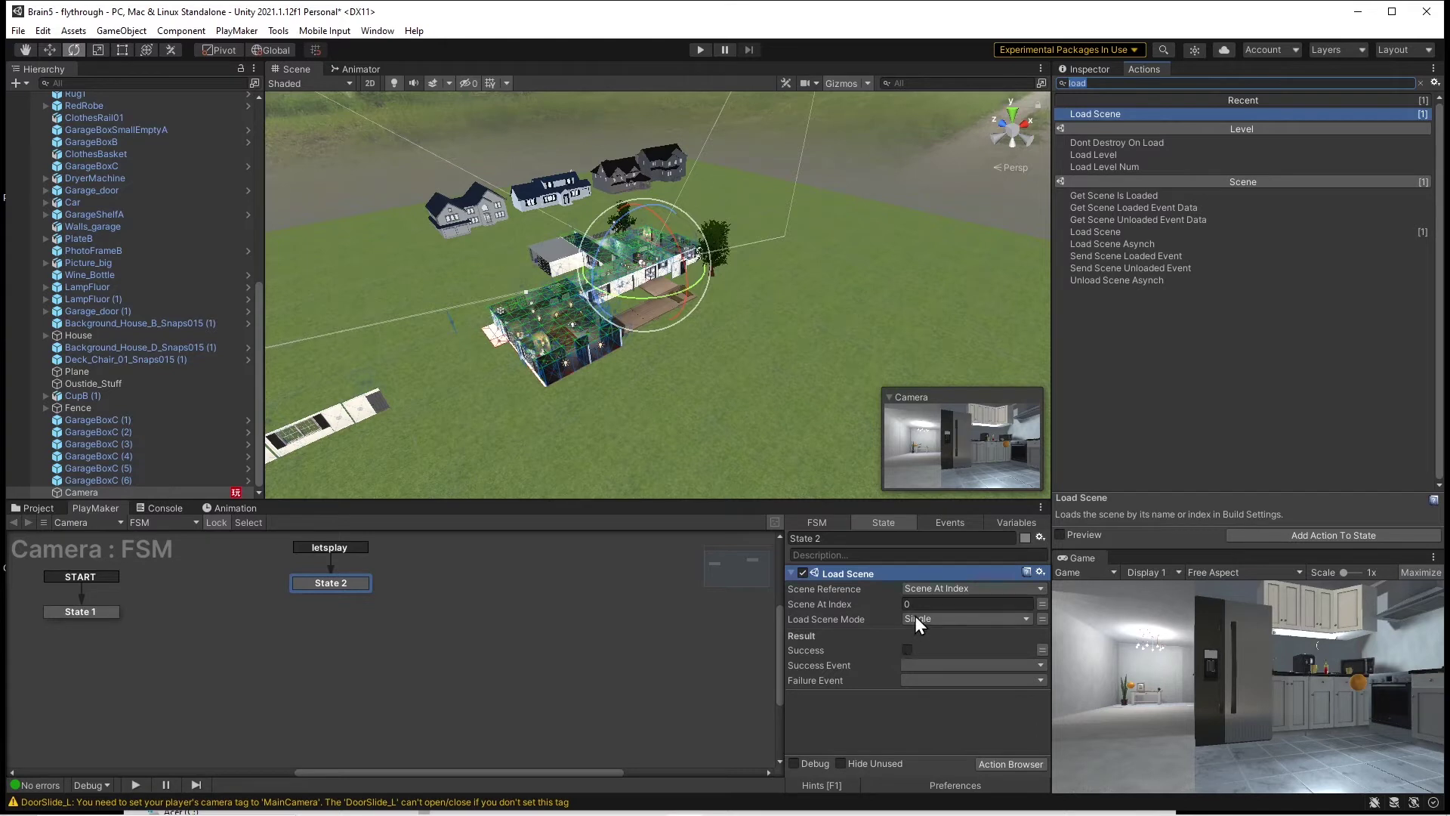
left_click(17, 33)
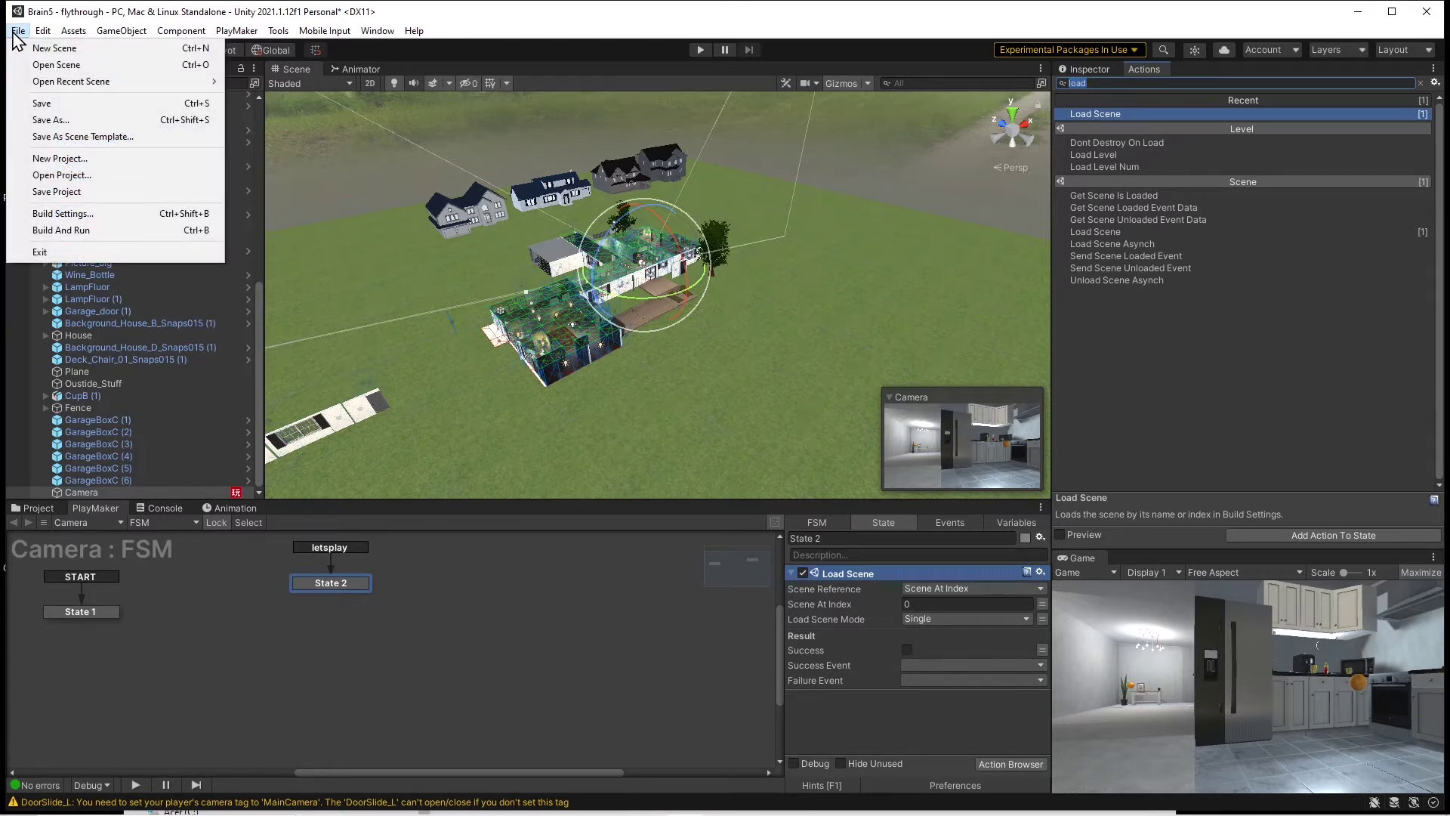
left_click(51, 217)
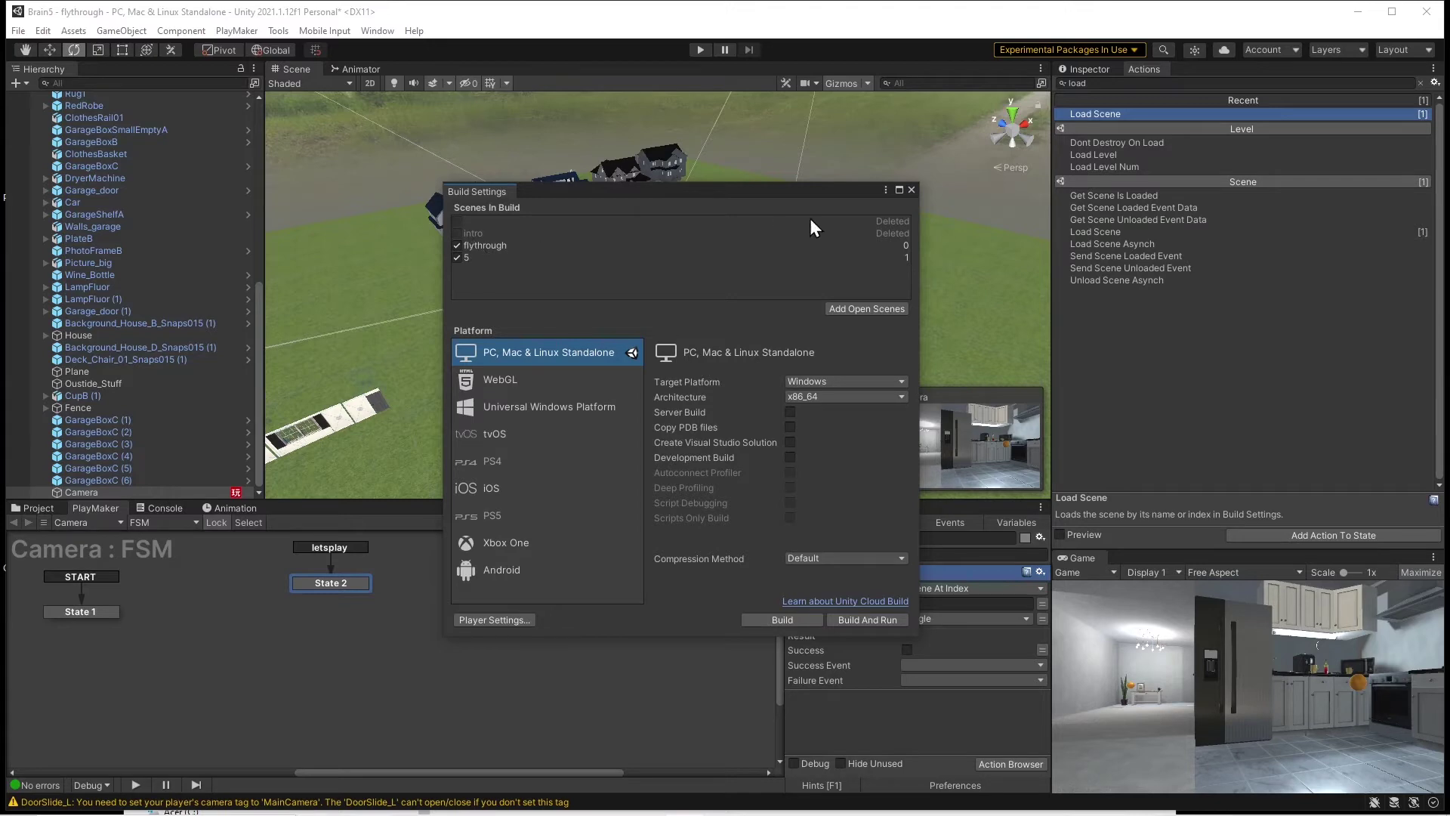
left_click(911, 191)
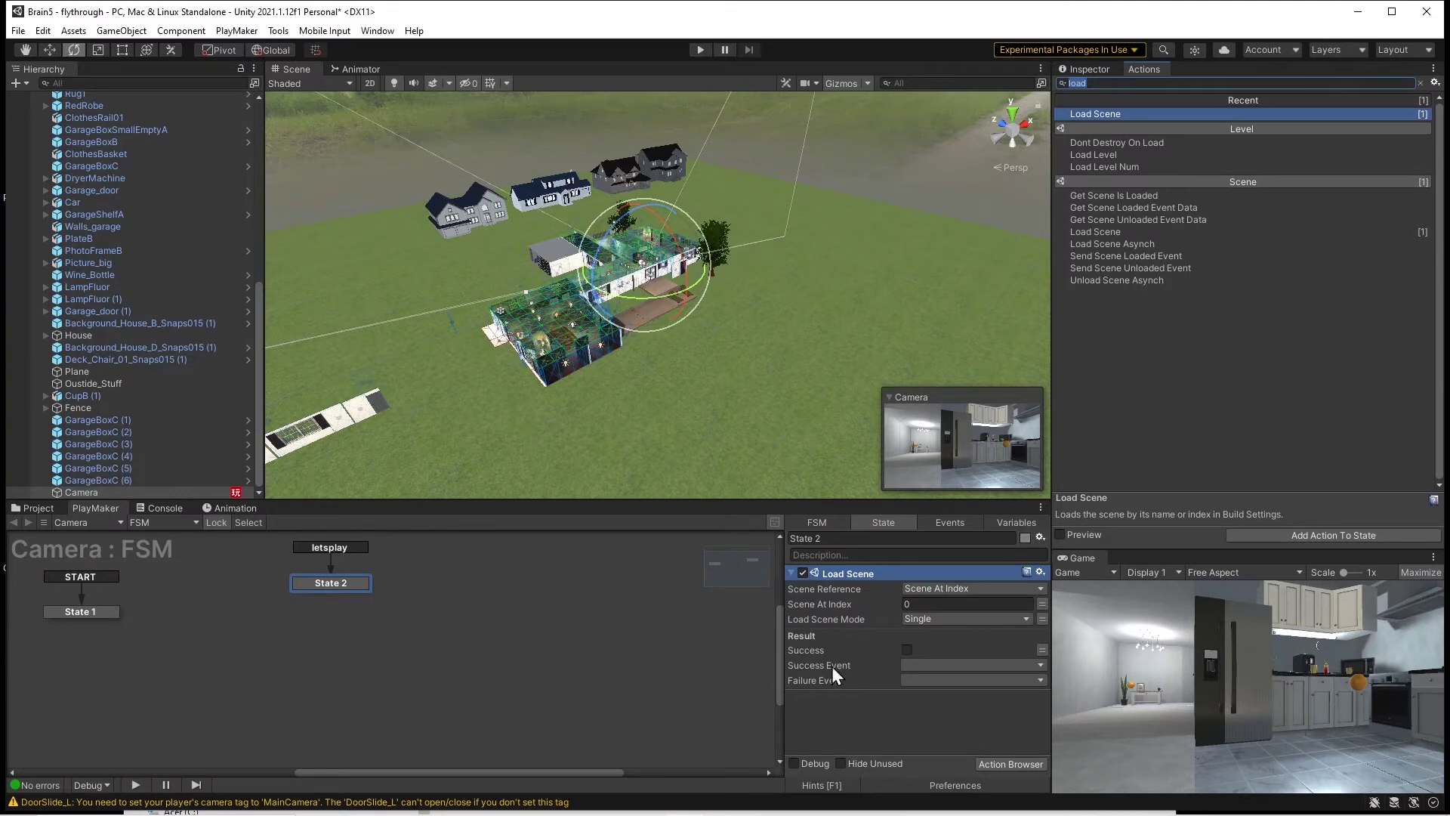
- Set the Load Scene index to 1 and save the scene
left_click(917, 604)
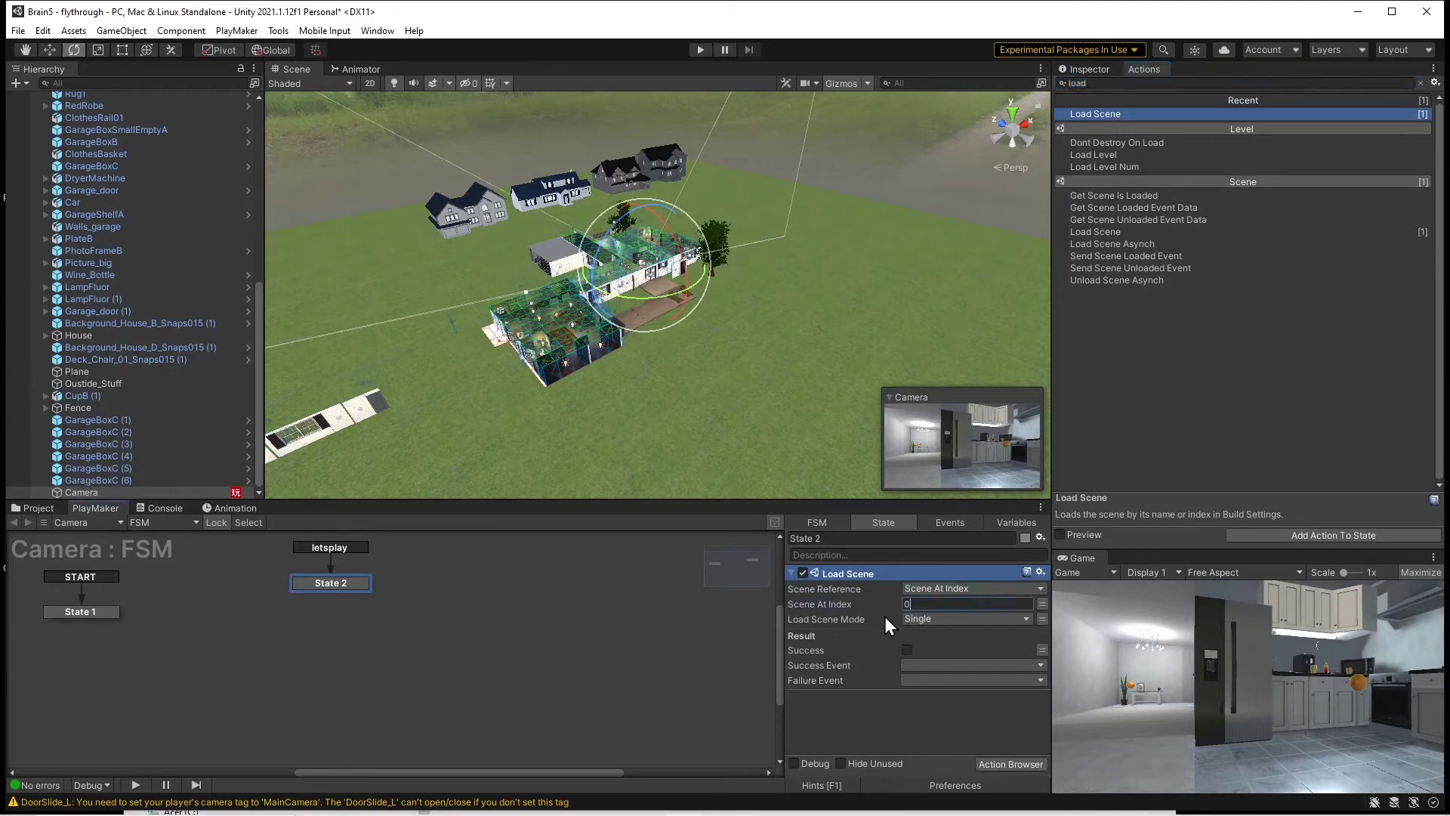
left_click(484, 704)
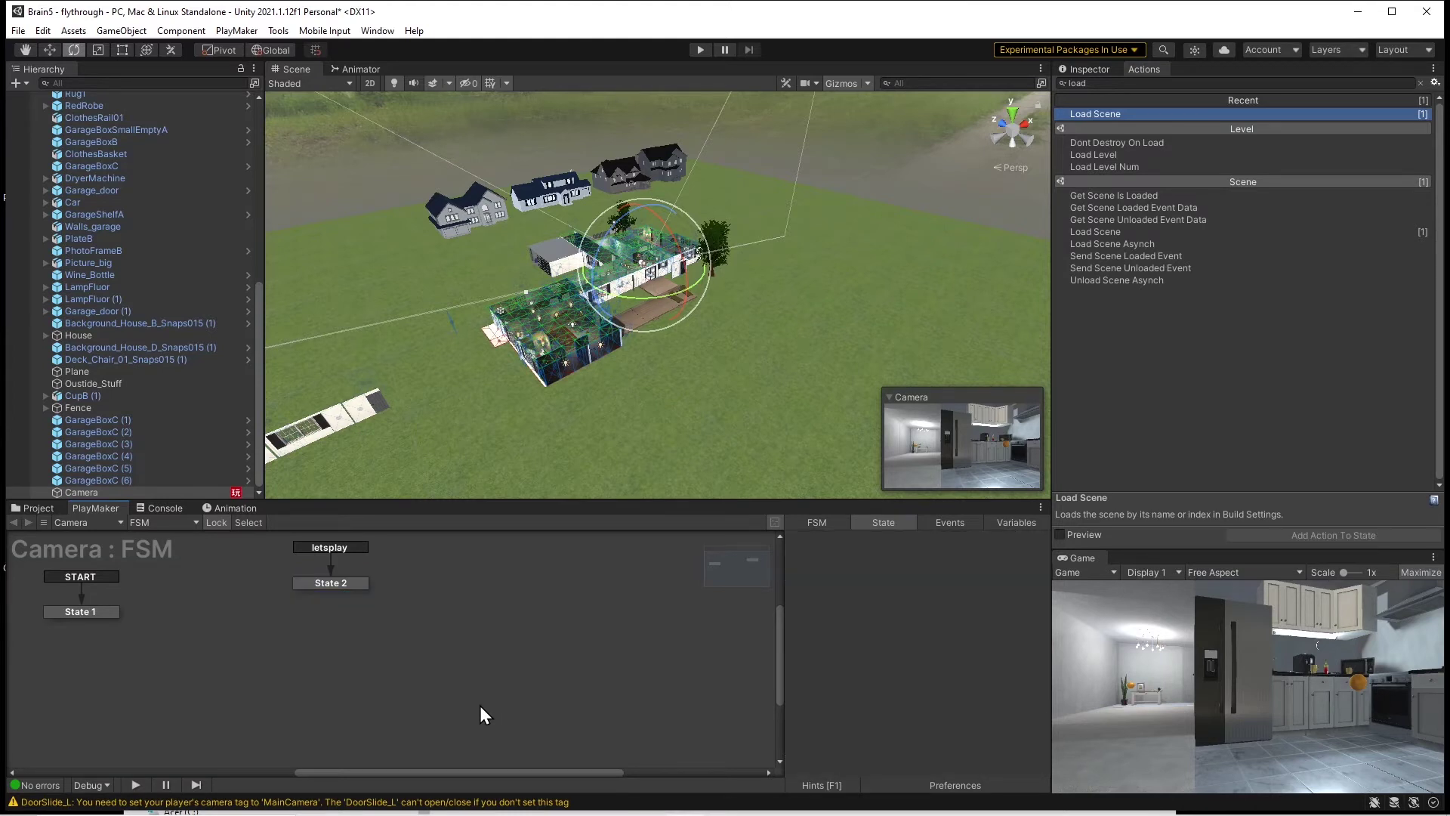
key("ctrl+s")
left_click(346, 547)
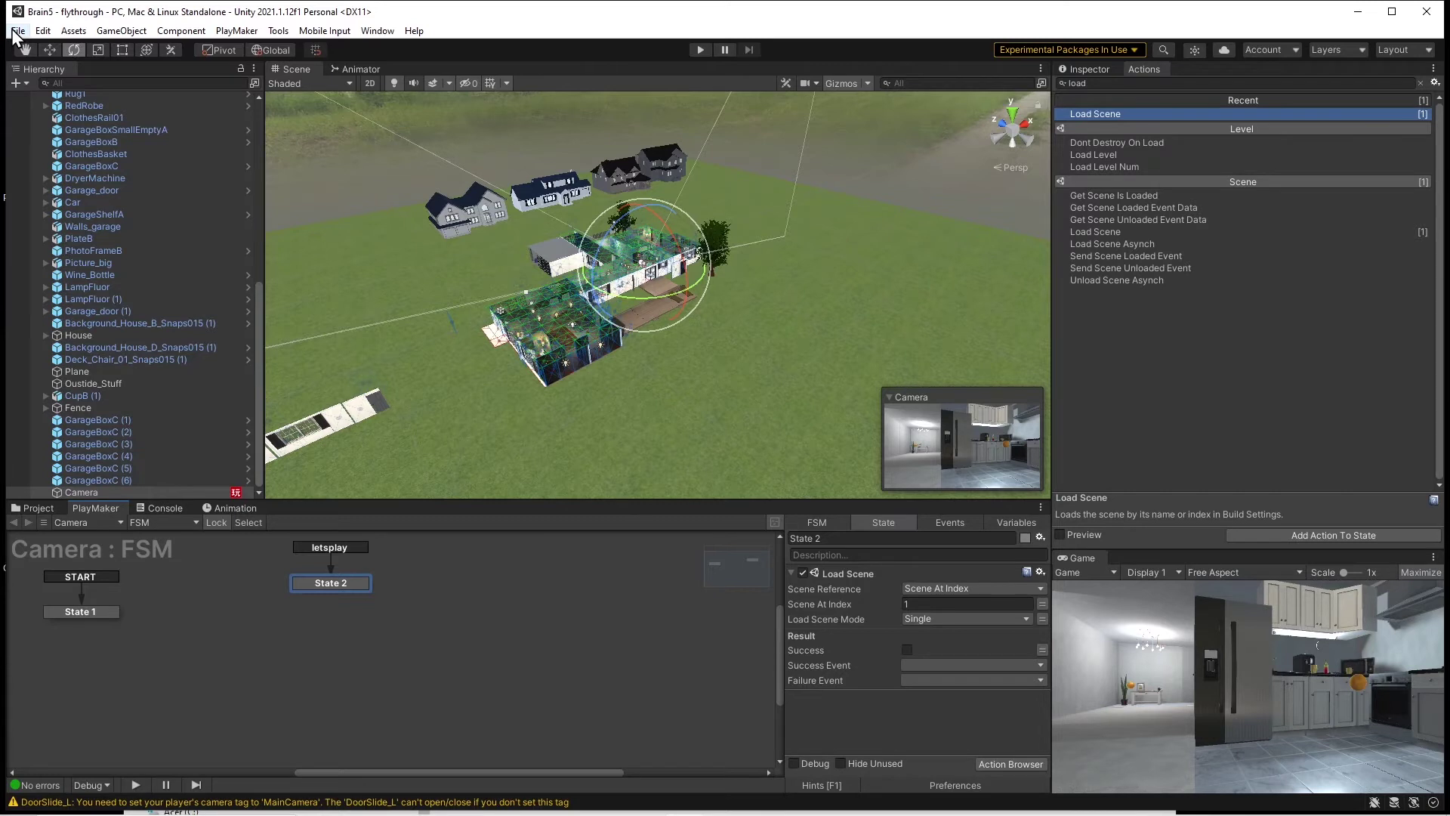
- Open scene 5, check its order in Build Settings, then reopen the flythrough scene
left_click(30, 508)
double_click(605, 648)
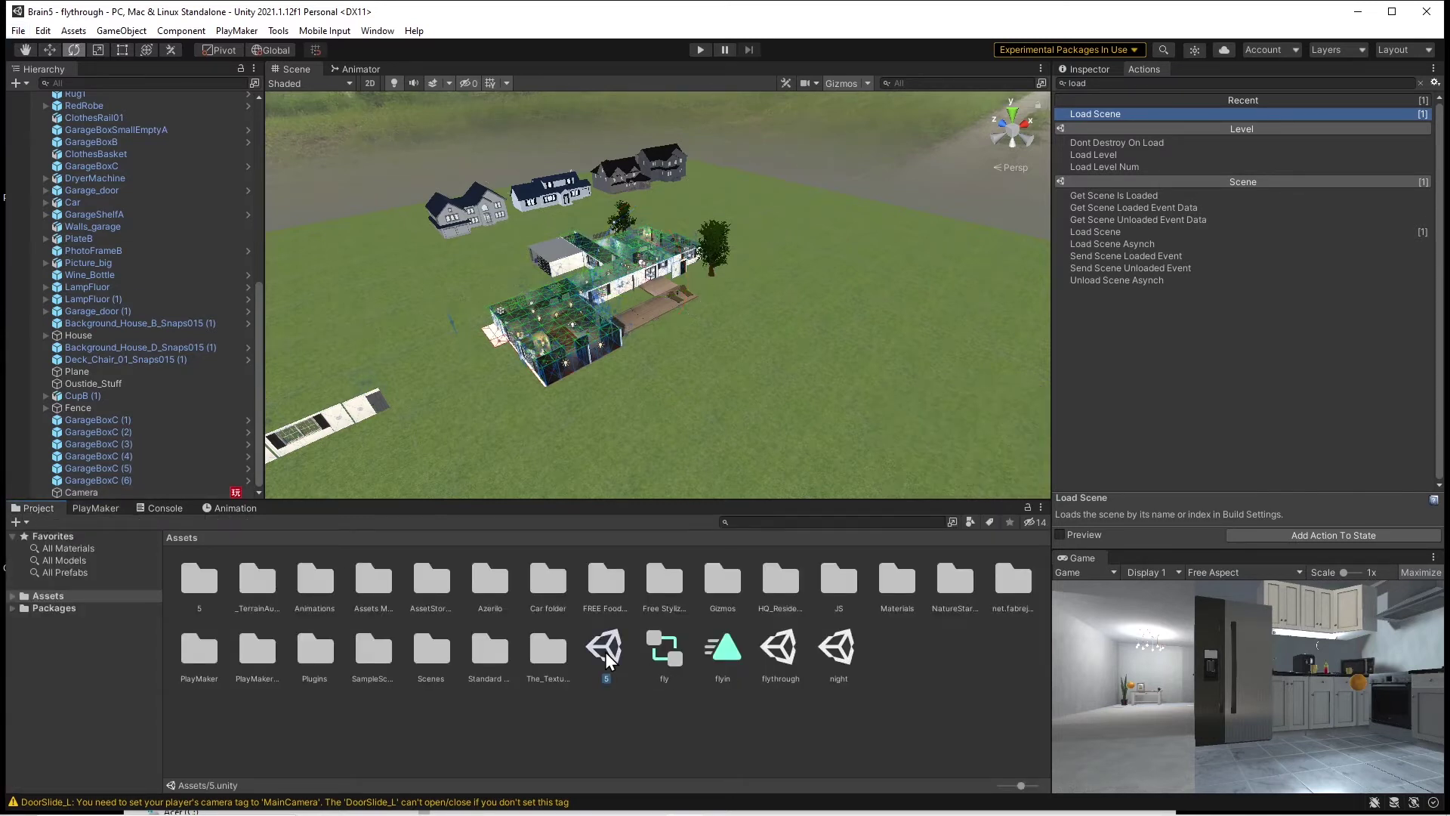
left_click(17, 31)
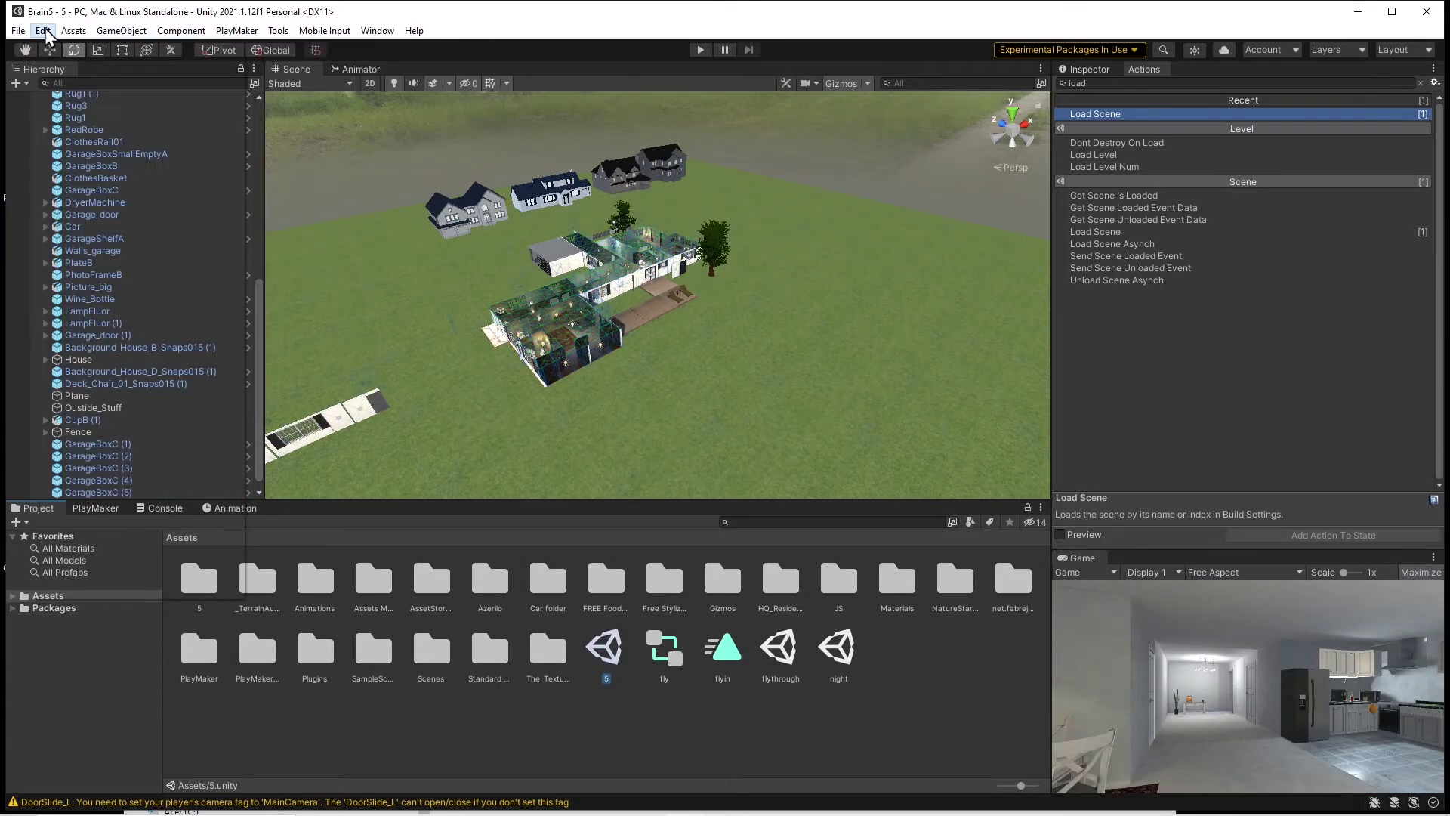
left_click(63, 214)
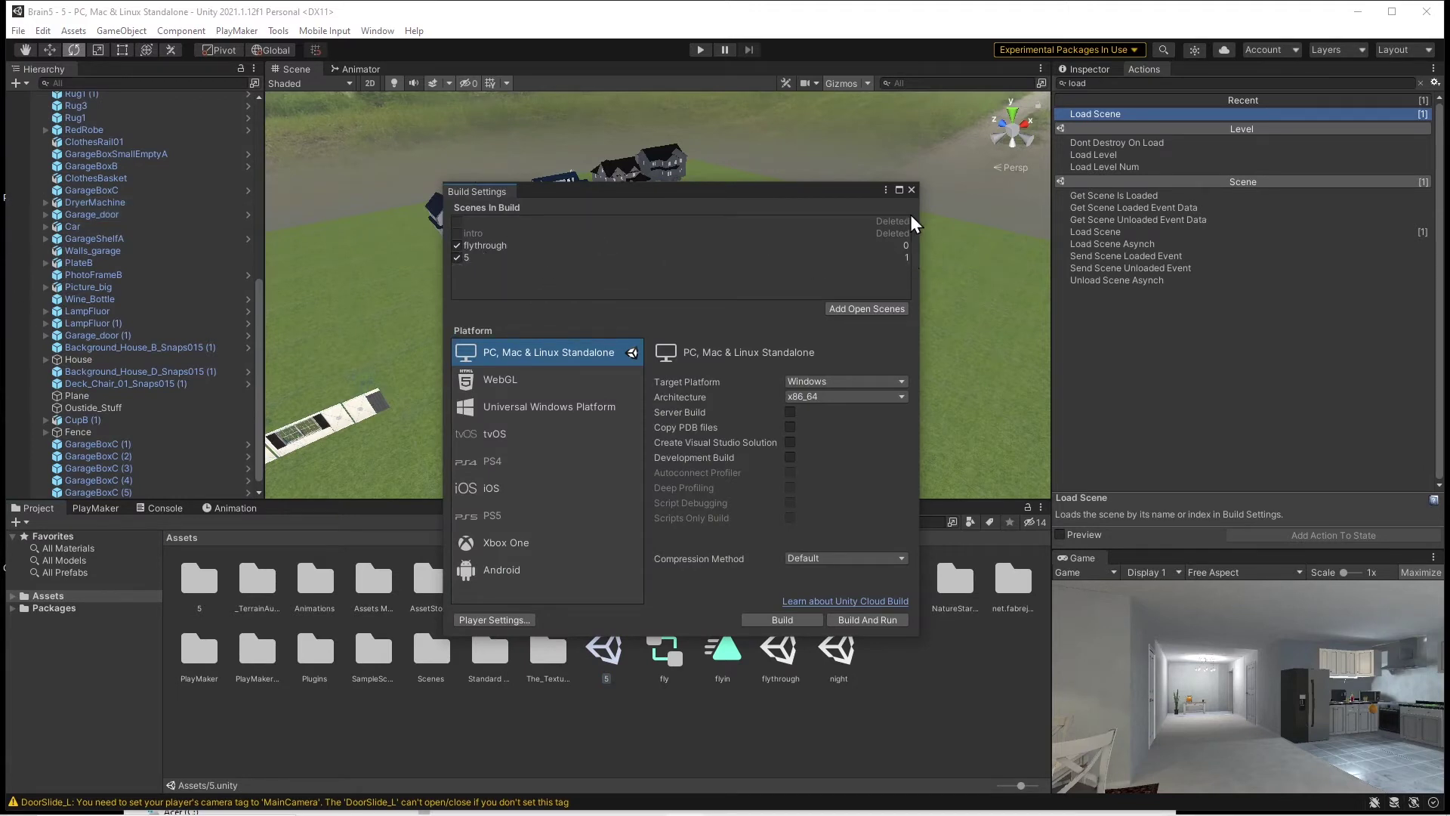
left_click(912, 190)
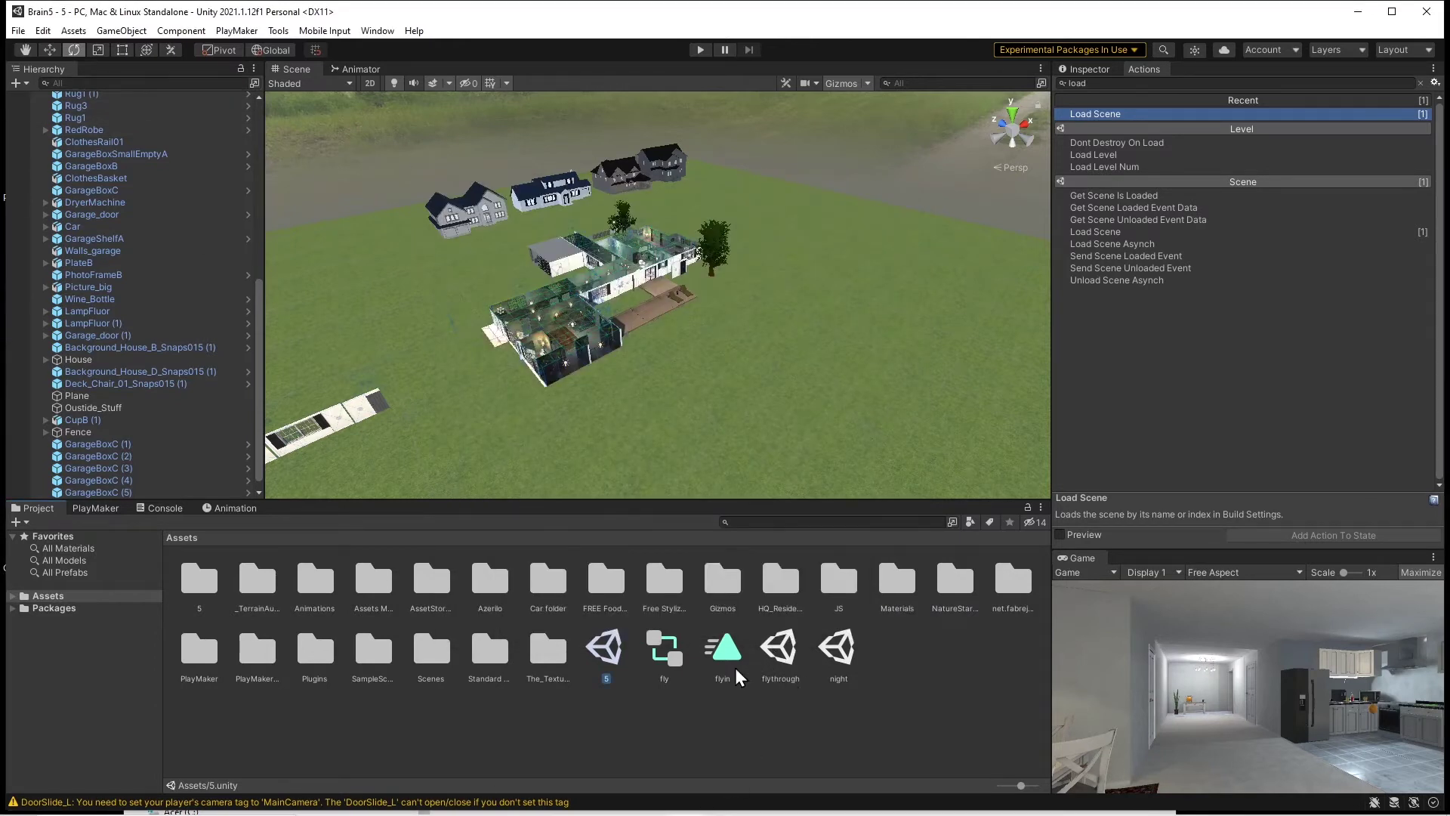
double_click(778, 655)
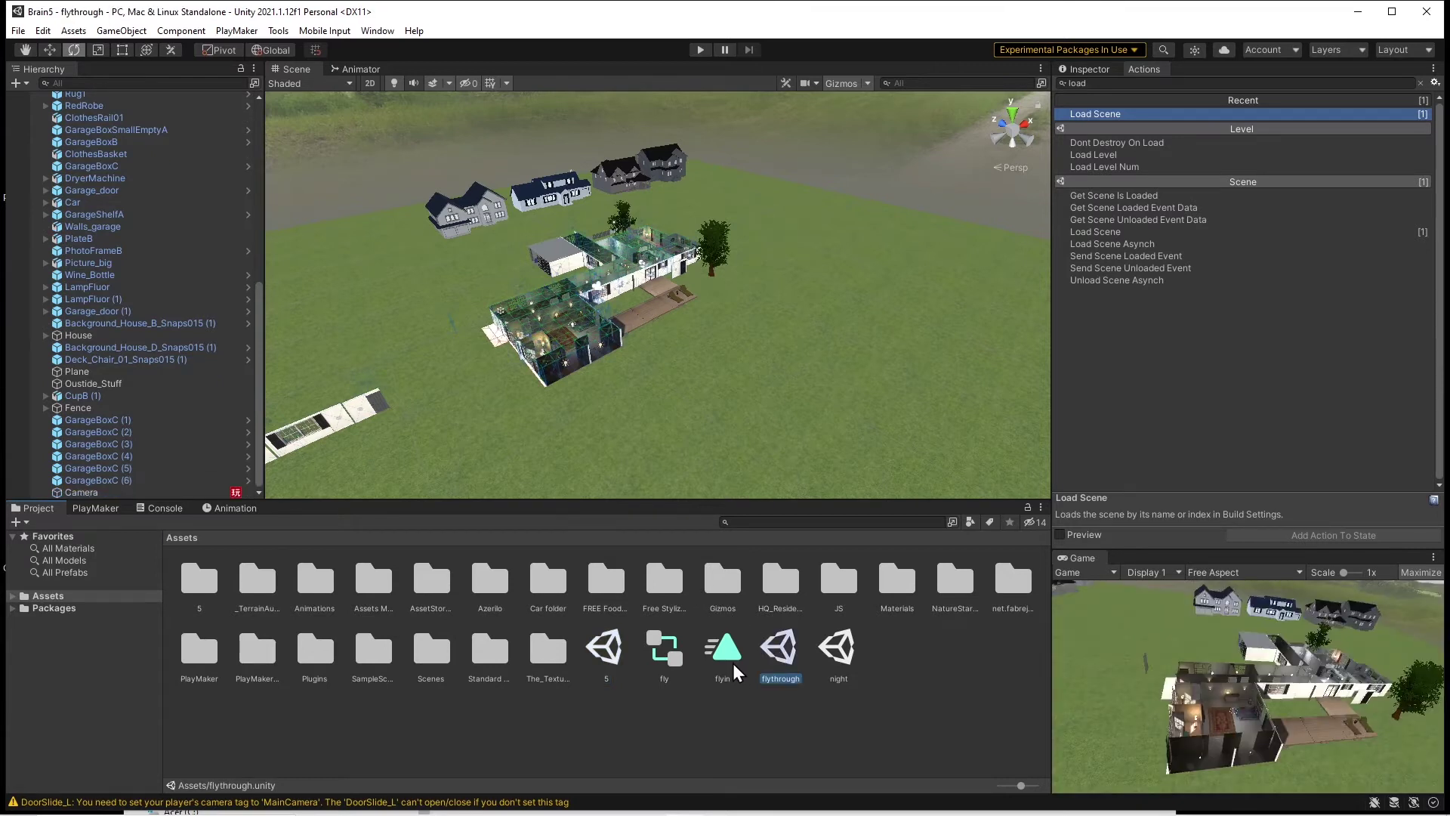
- Run File > Build And Run, then reopen the flythrough scene after the build succeeds
left_click(18, 31)
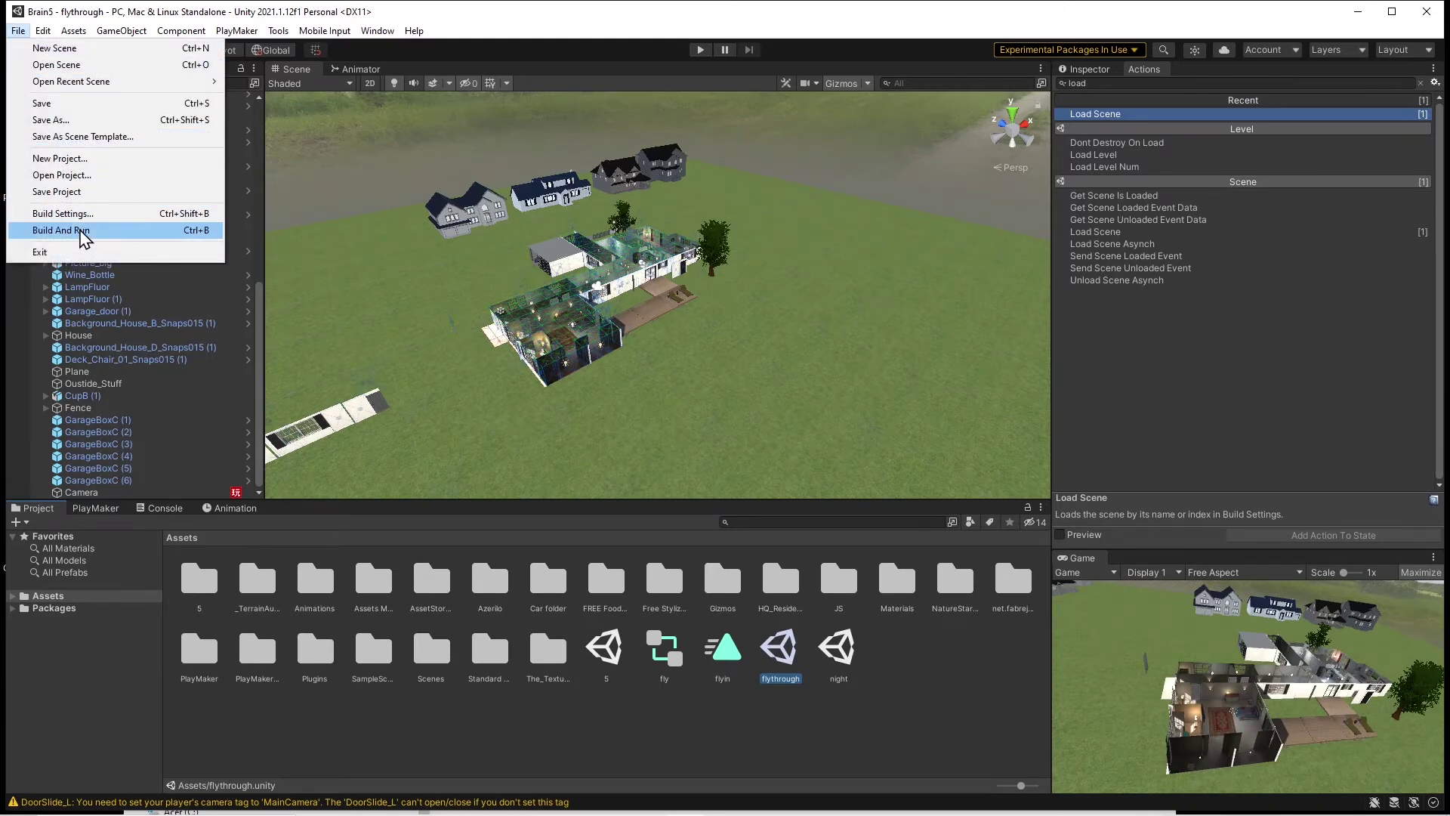
left_click(80, 234)
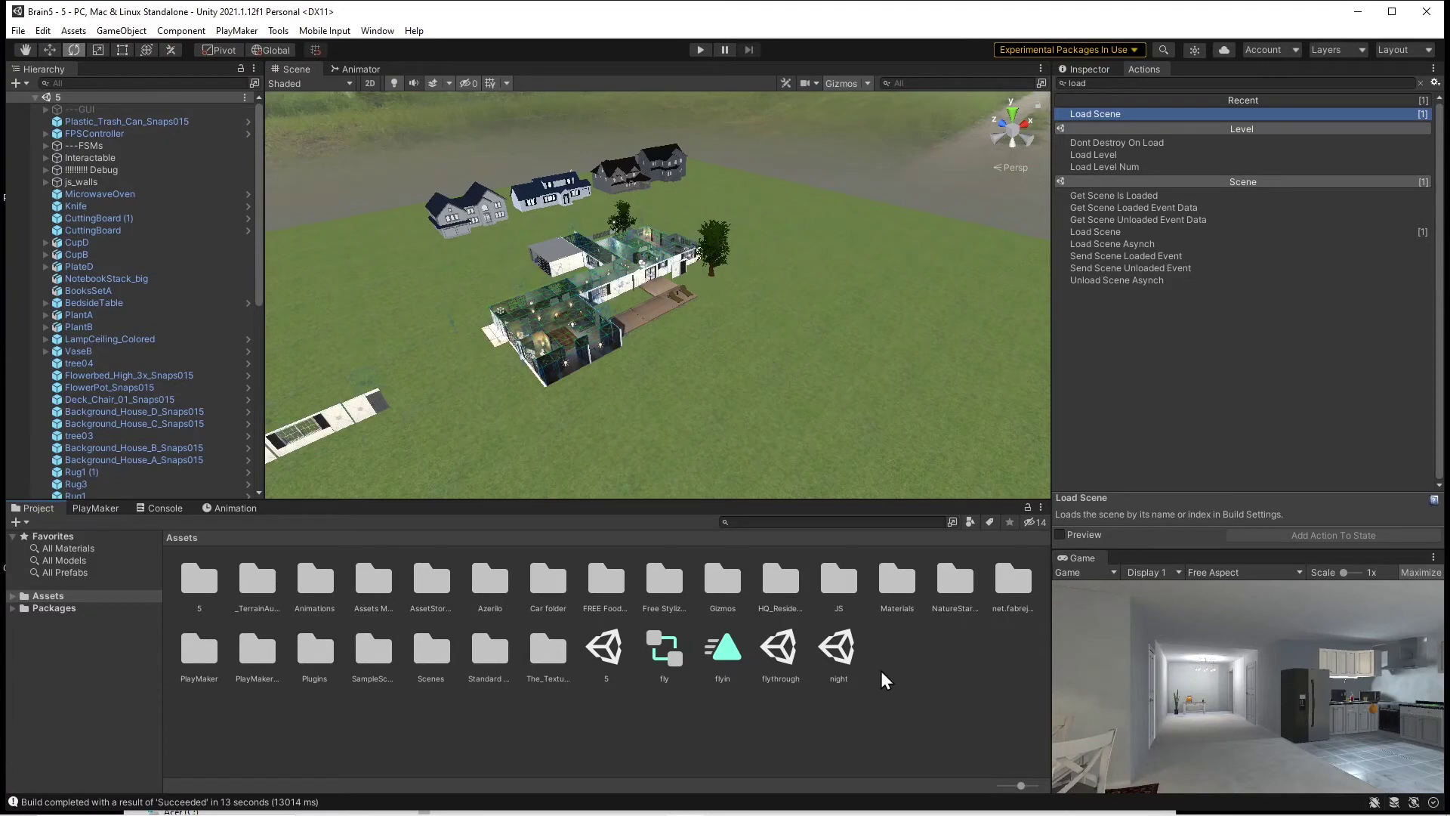
double_click(780, 651)
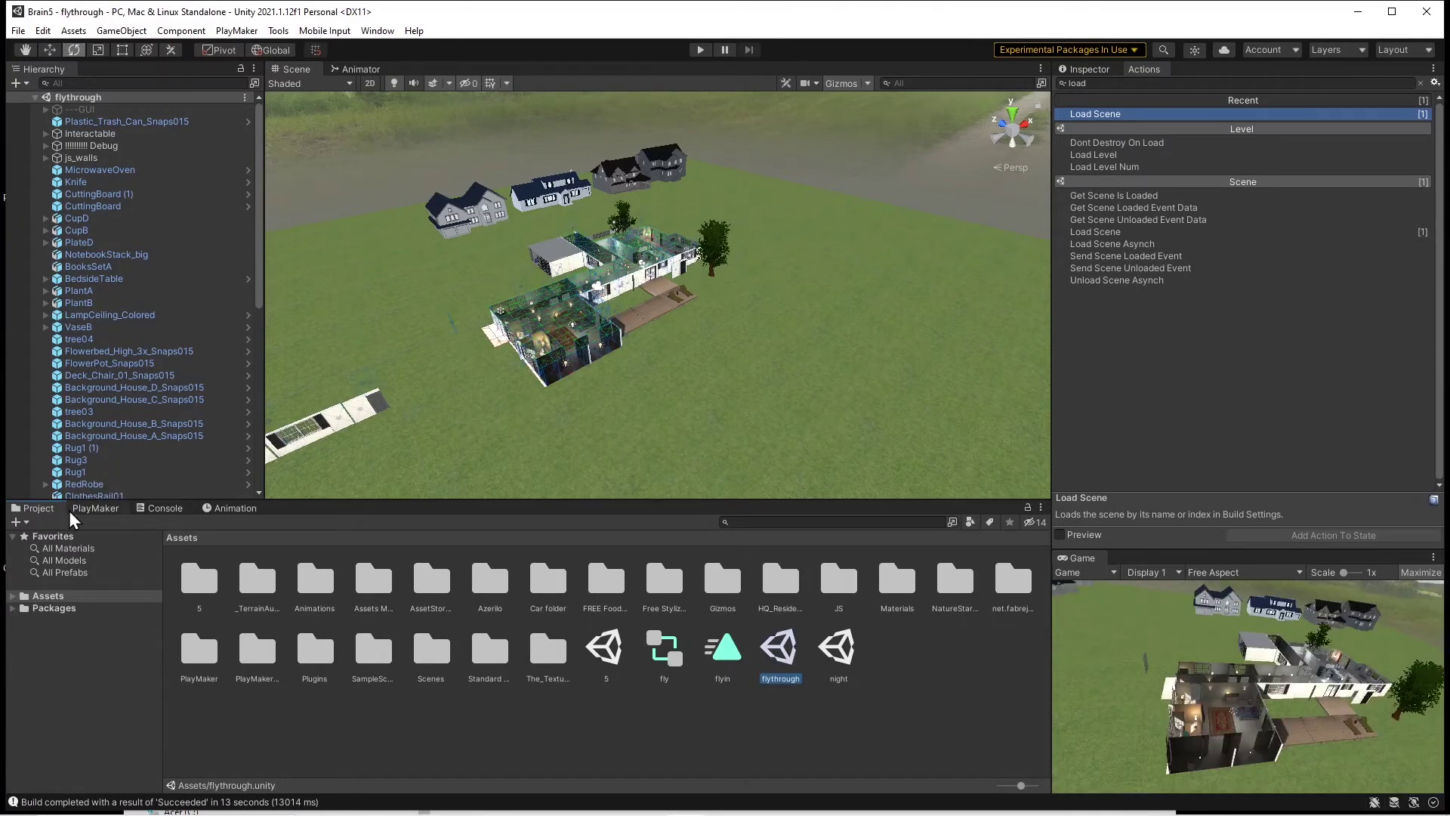
- Uncheck Loop Time on the flyin clip and show its Animator and Animation views
left_click(835, 716)
left_click(723, 656)
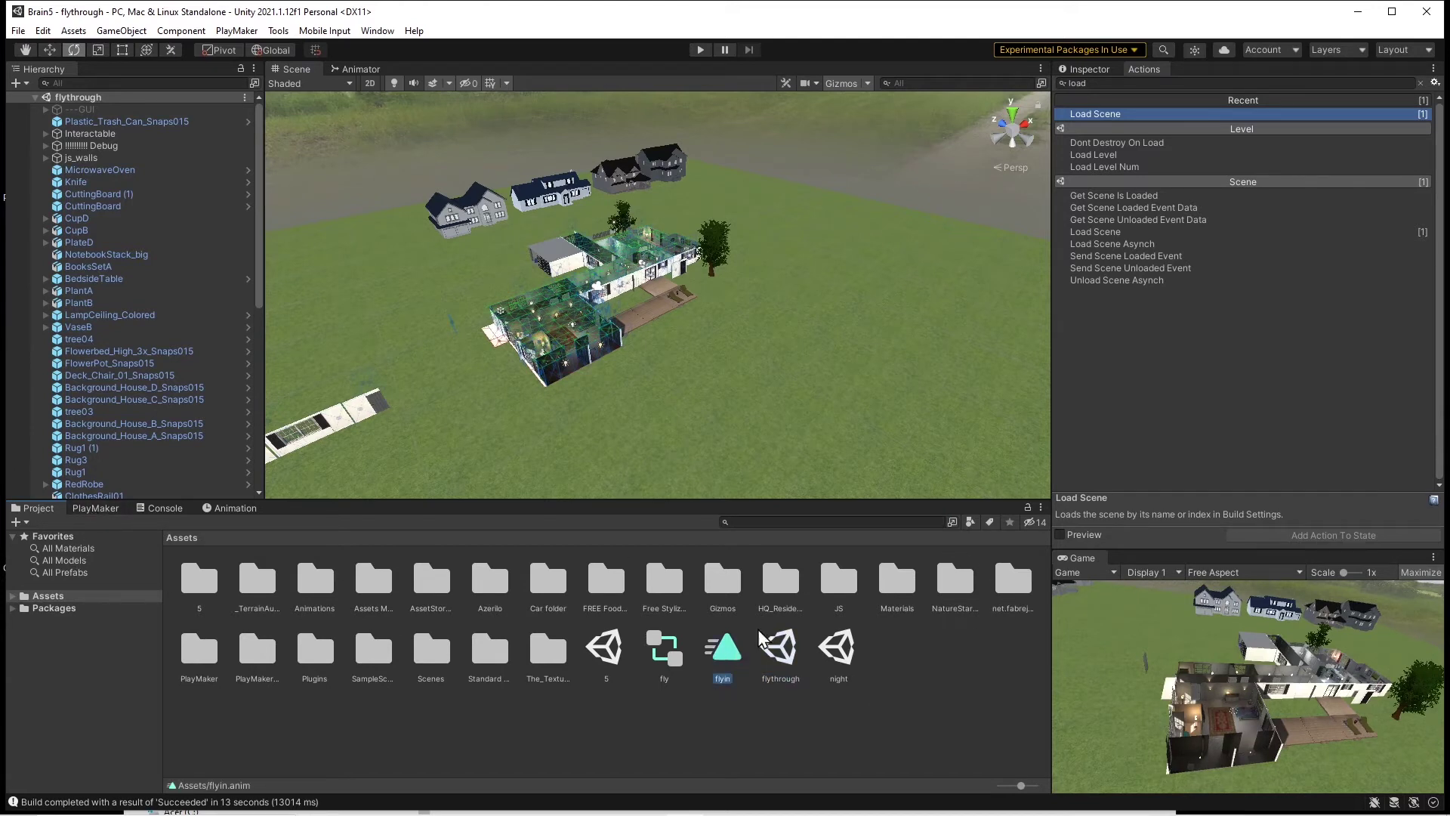
left_click(1089, 69)
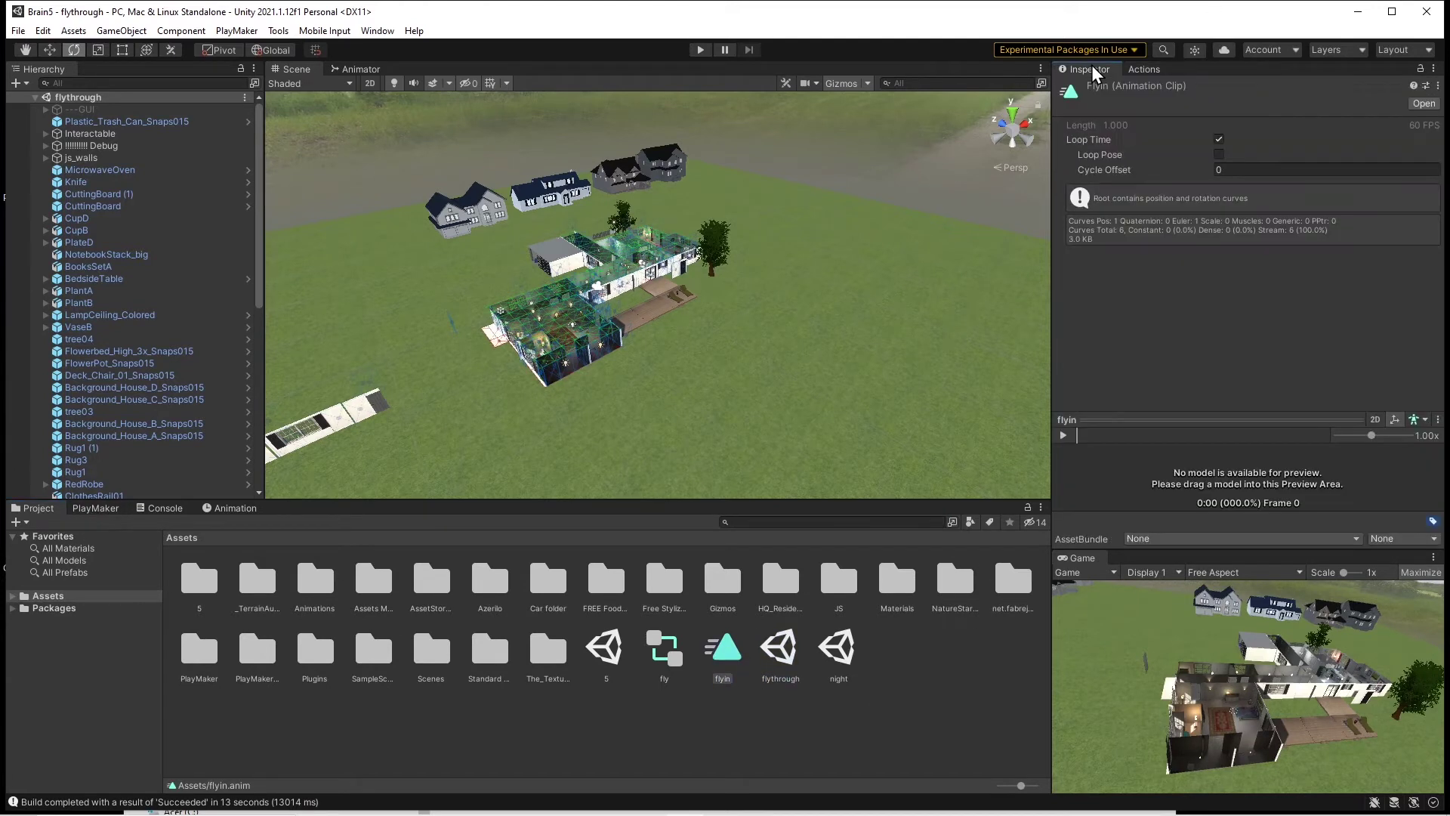
left_click(1219, 140)
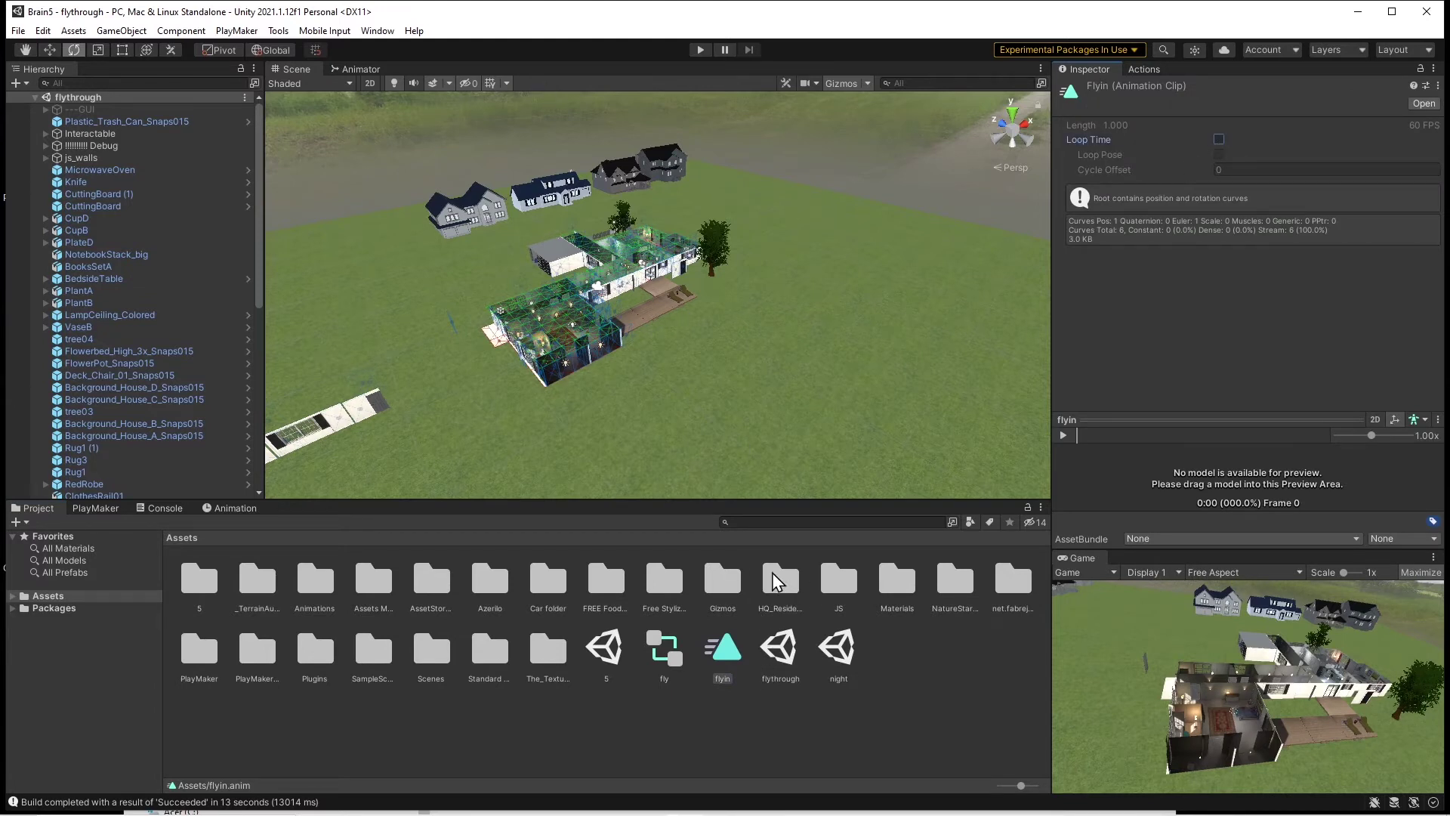
left_click(360, 68)
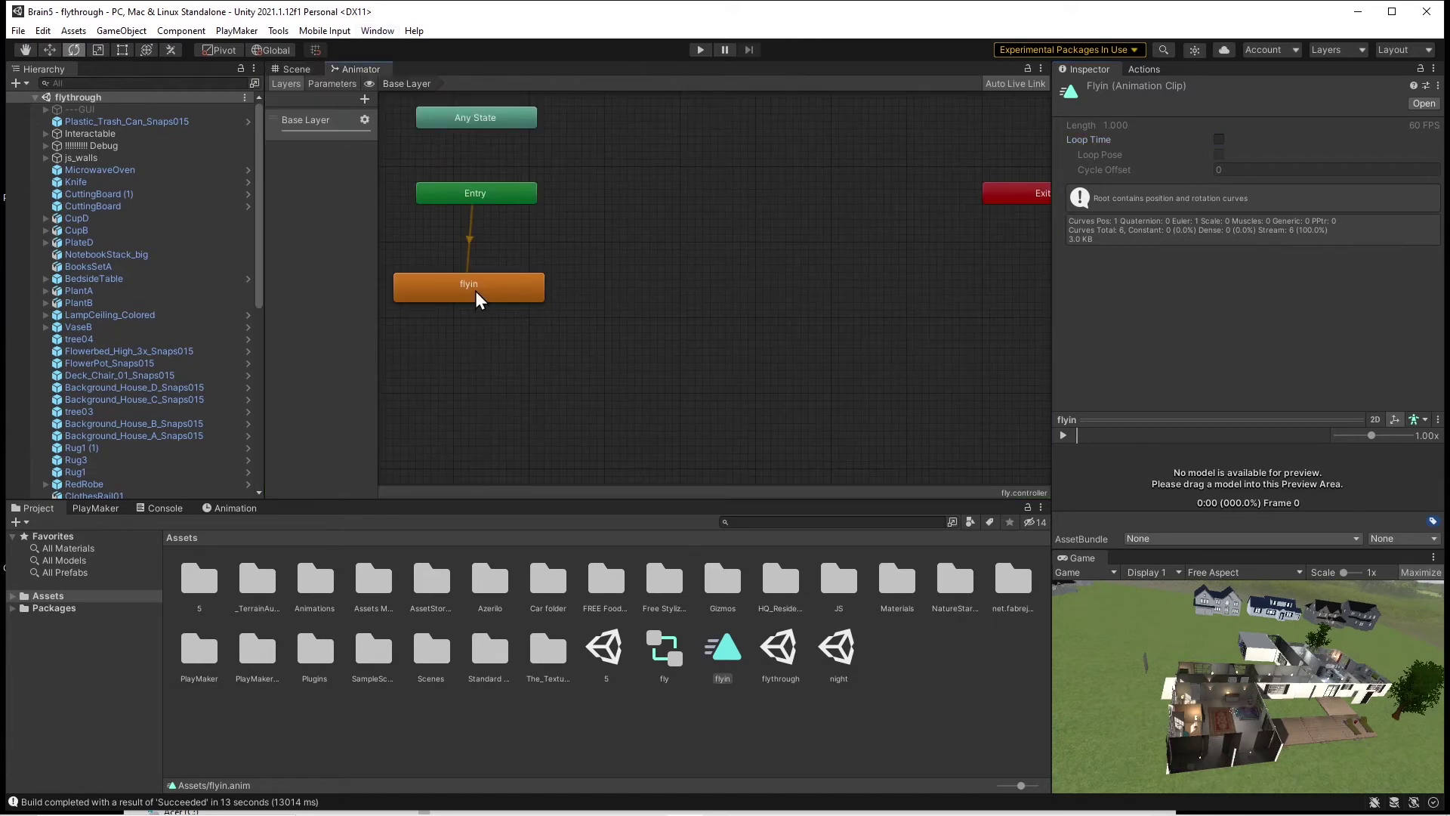
left_click(231, 508)
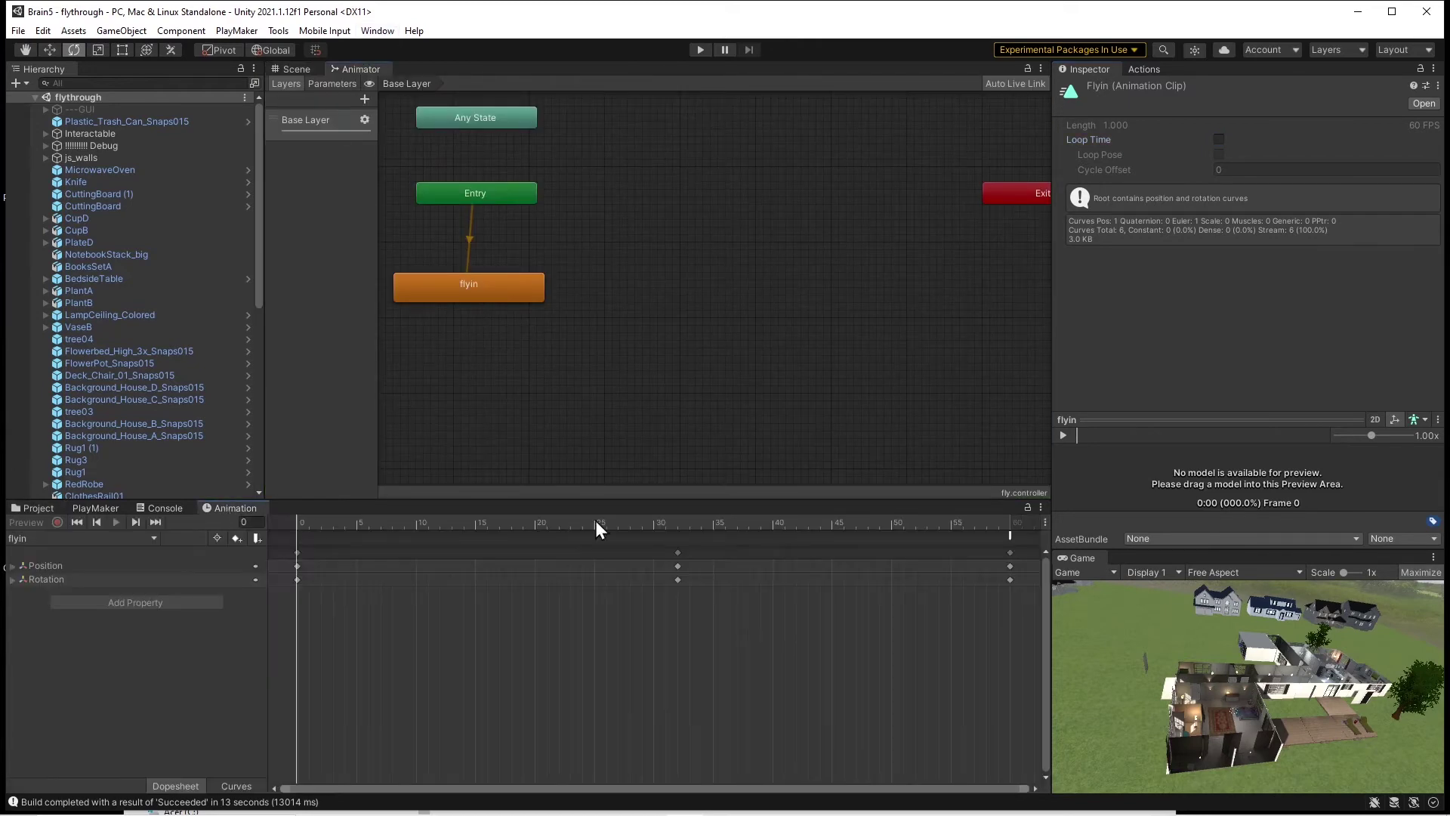
- With the Camera selected, select the flyin clip's animation event at frame 60
left_click(1011, 535)
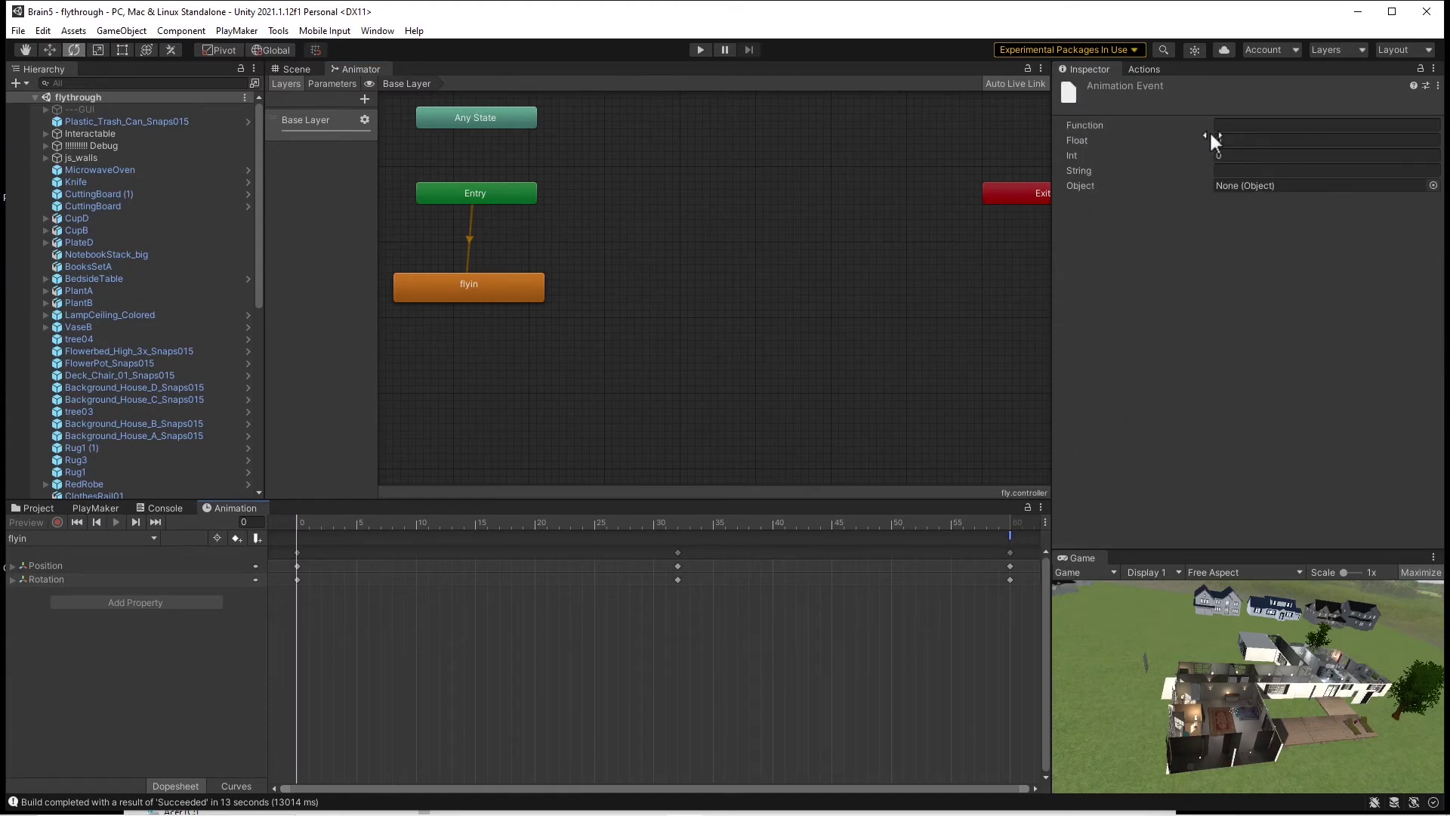
left_click(1011, 529)
scroll(79, 427, "down", 10)
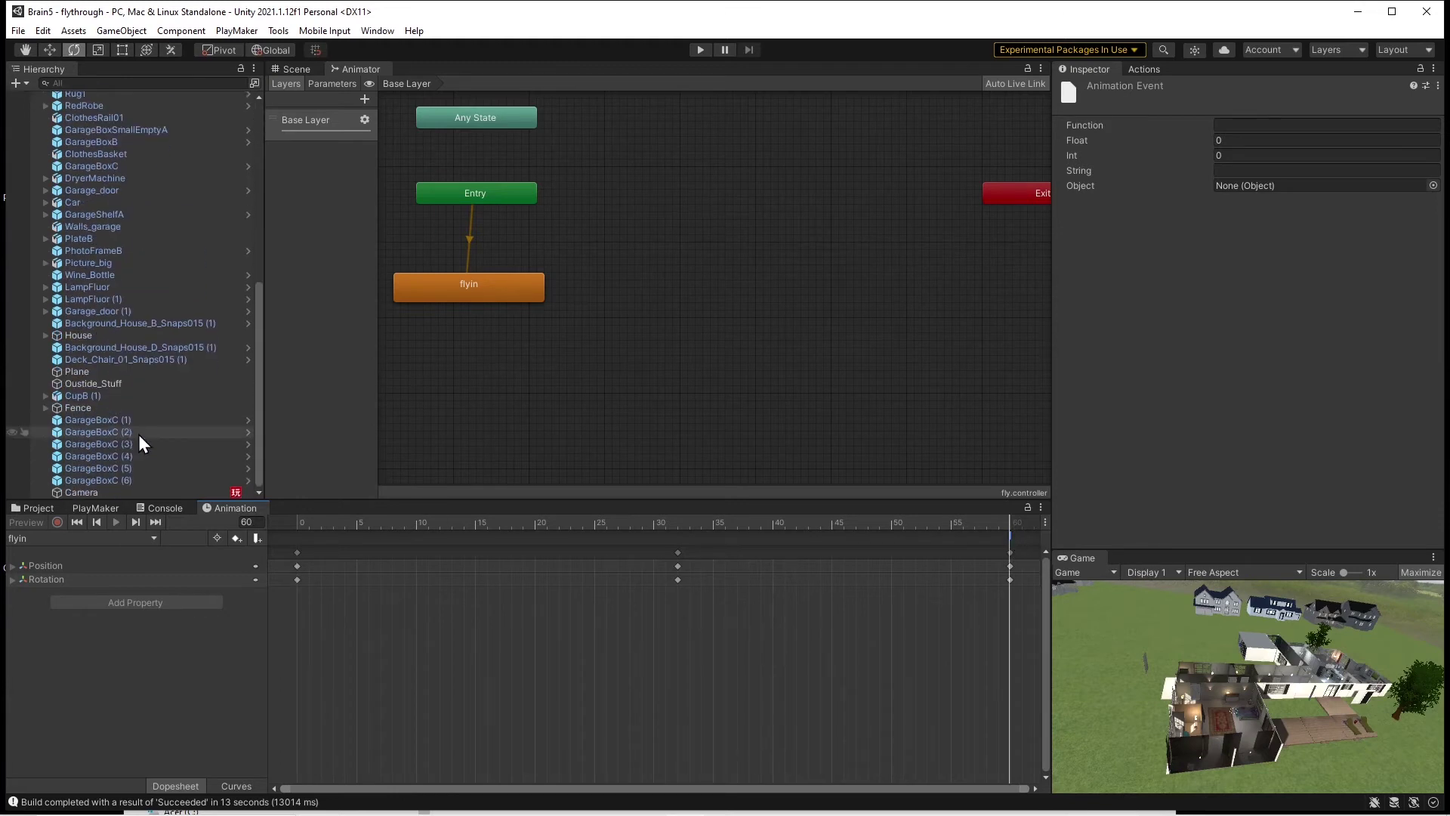
left_click(81, 496)
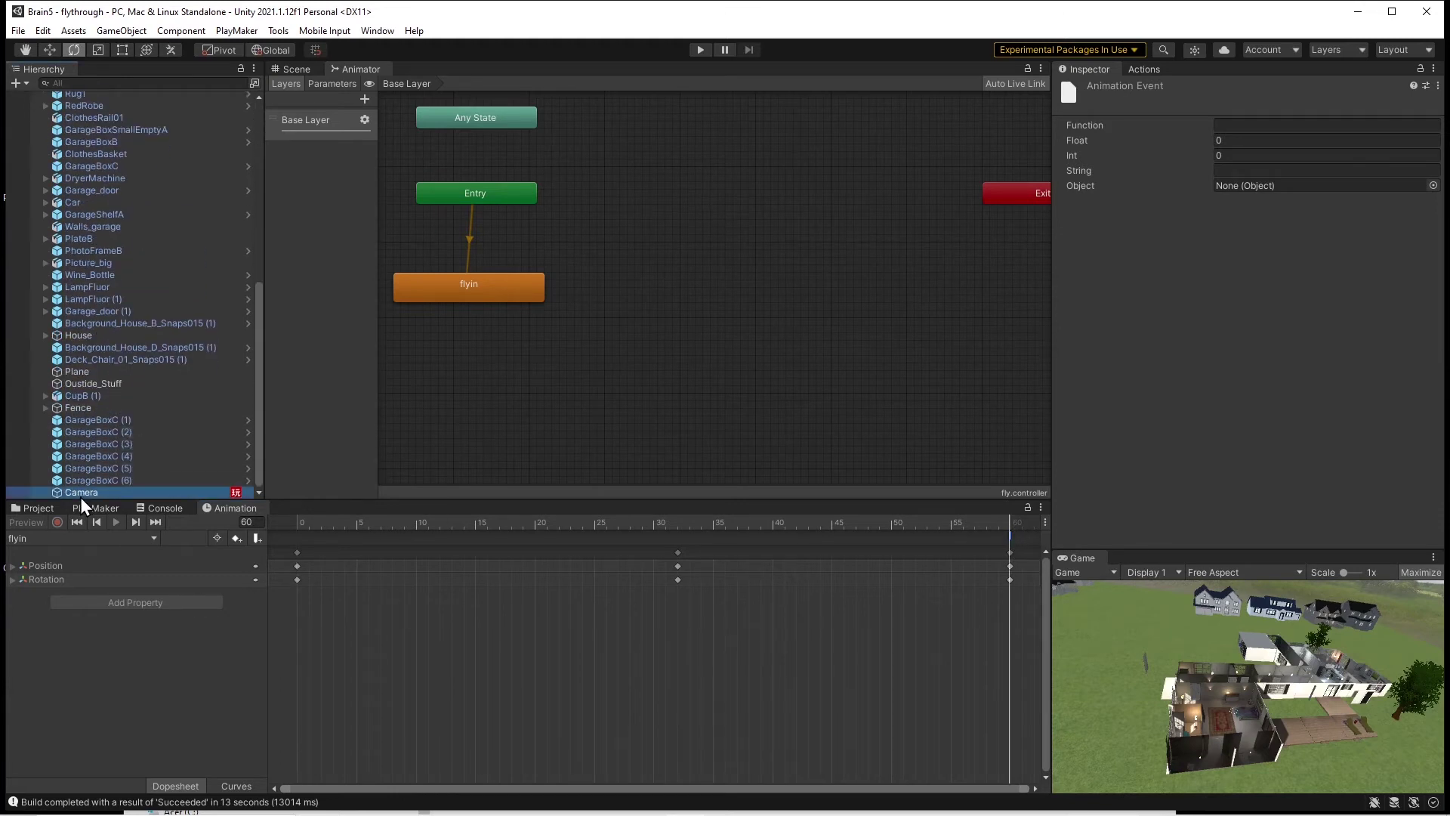
left_click(1010, 534)
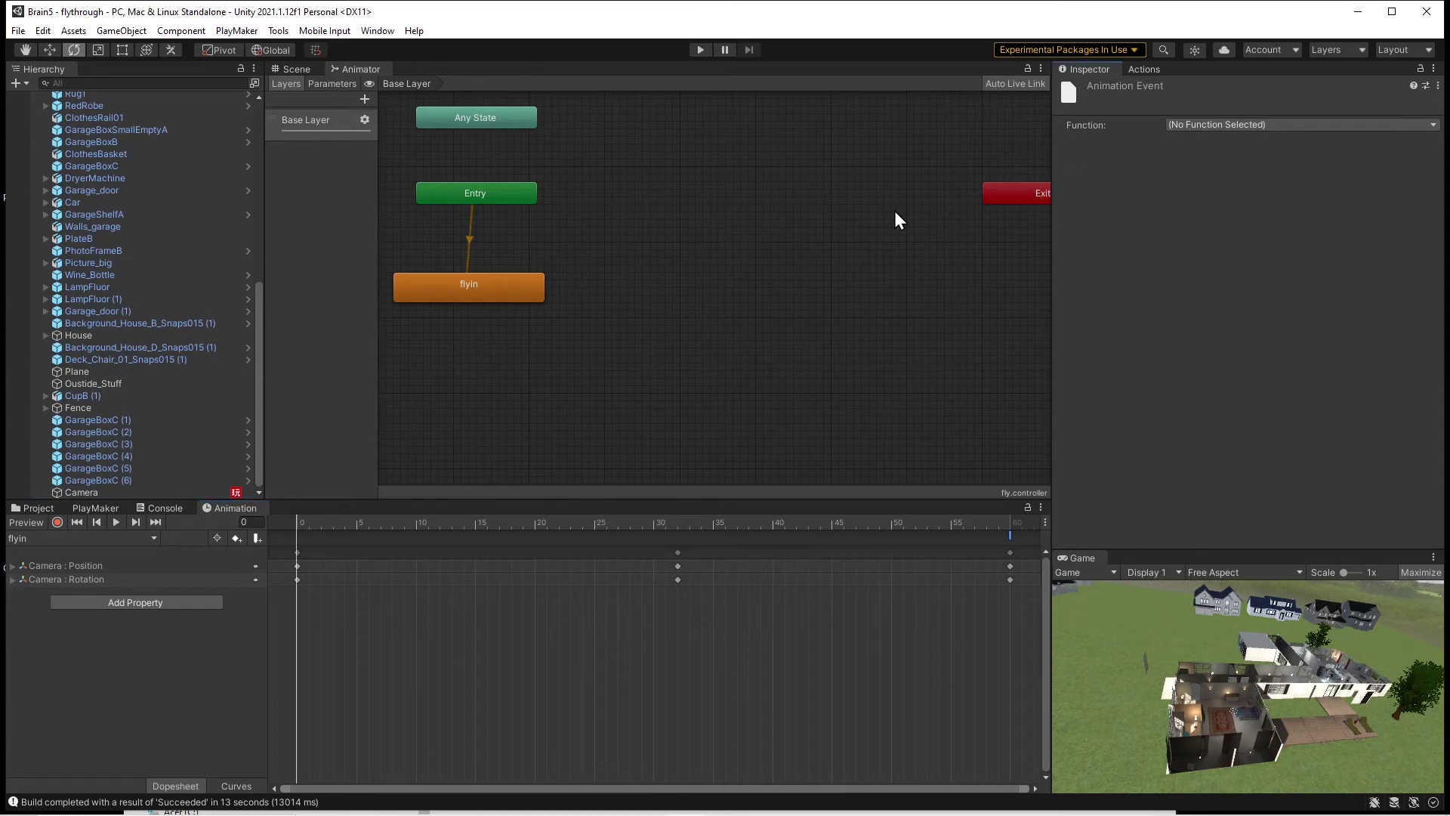
left_click(81, 493)
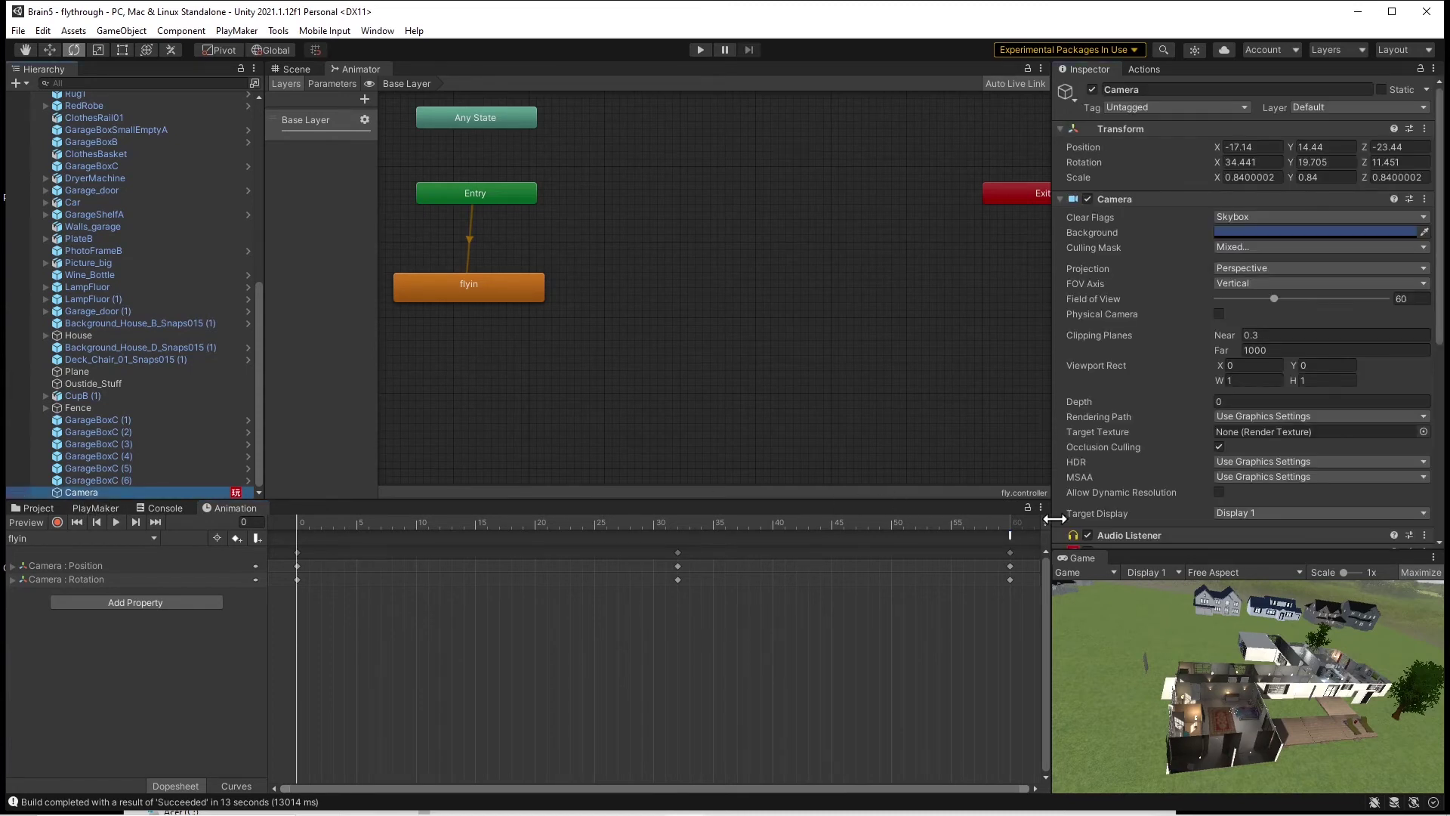
left_click(1010, 536)
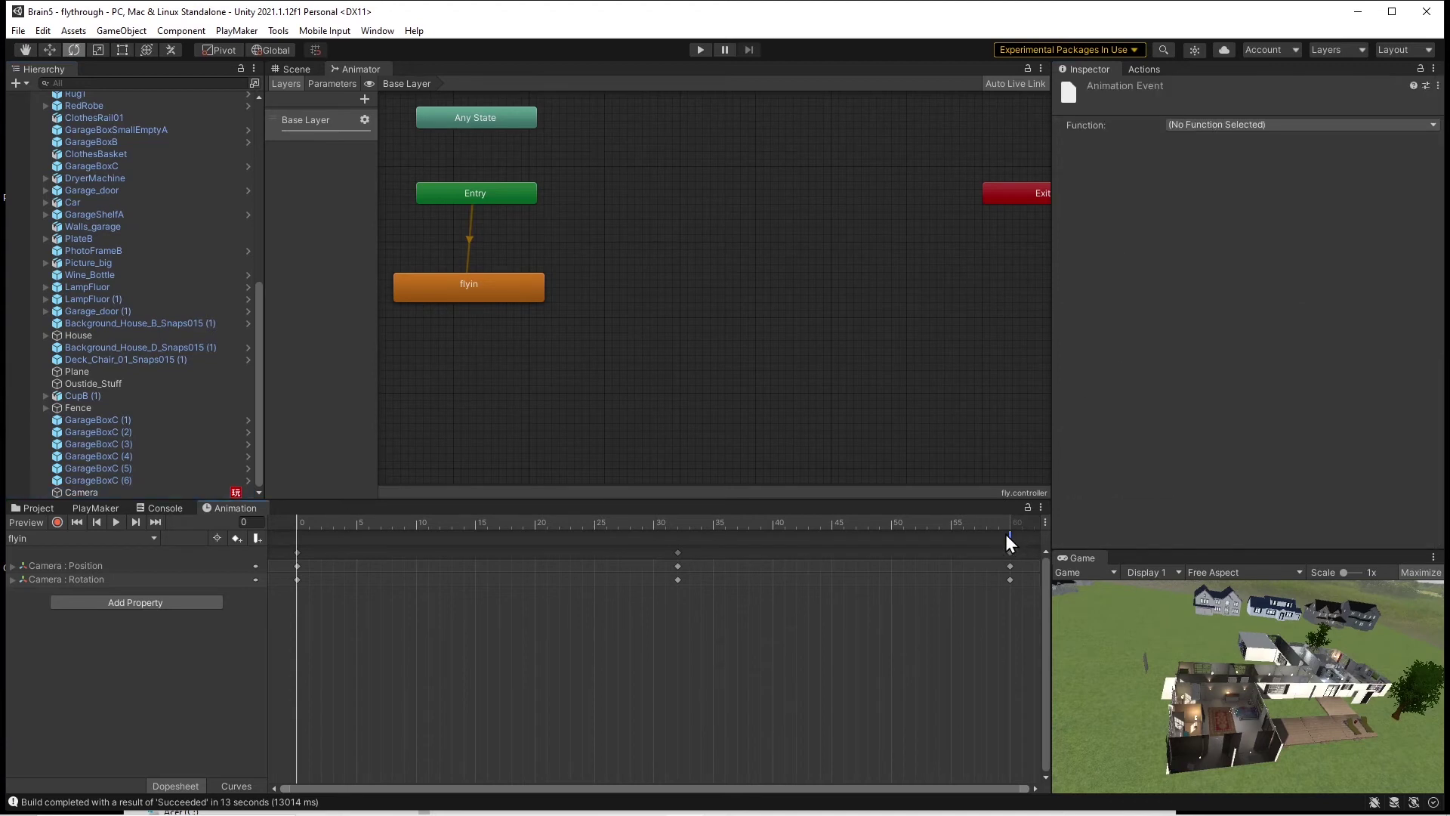
- Set the event's function to SendEvent (String) with the string 'letsplay'
left_click(1216, 125)
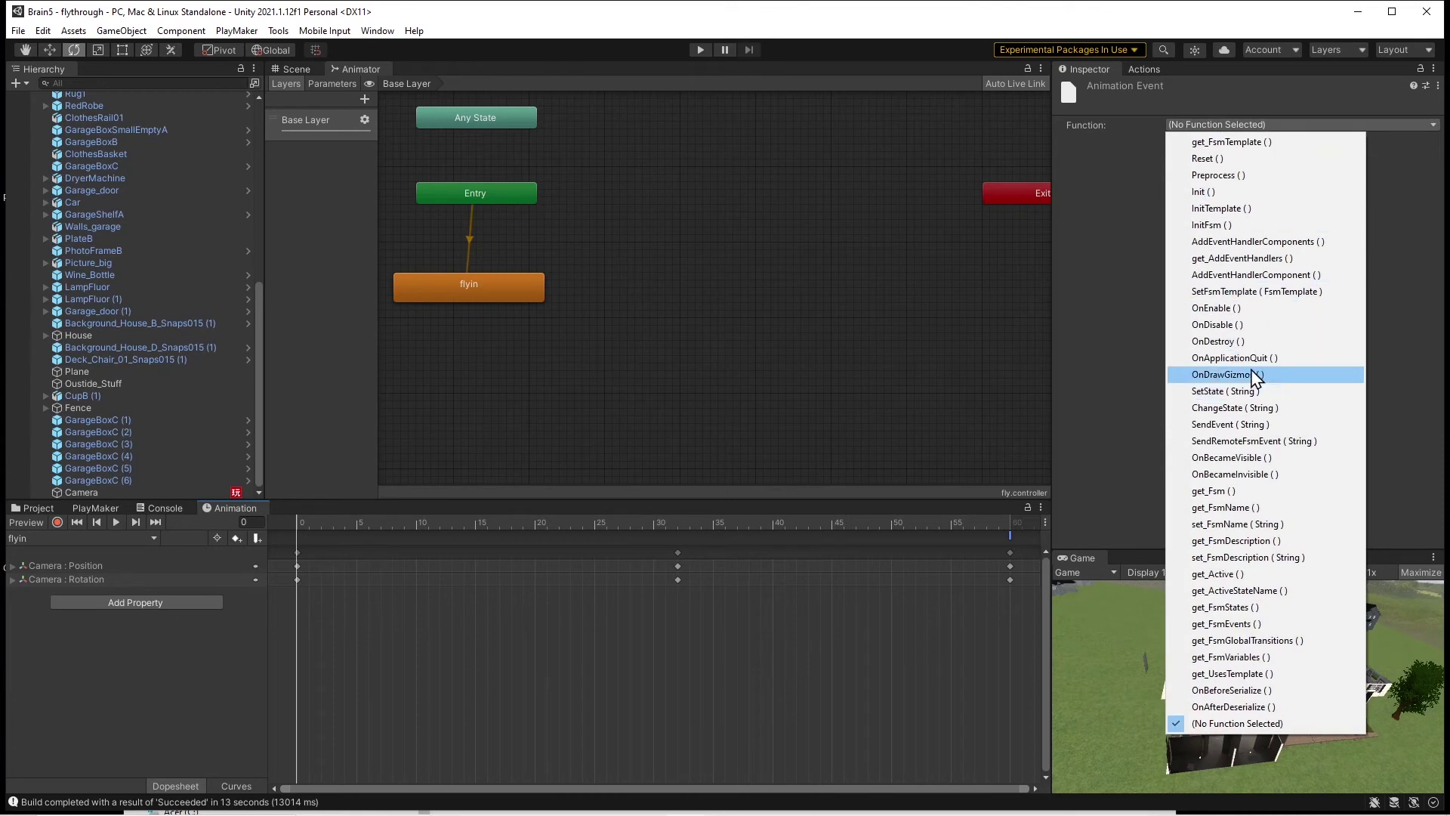
left_click(1247, 425)
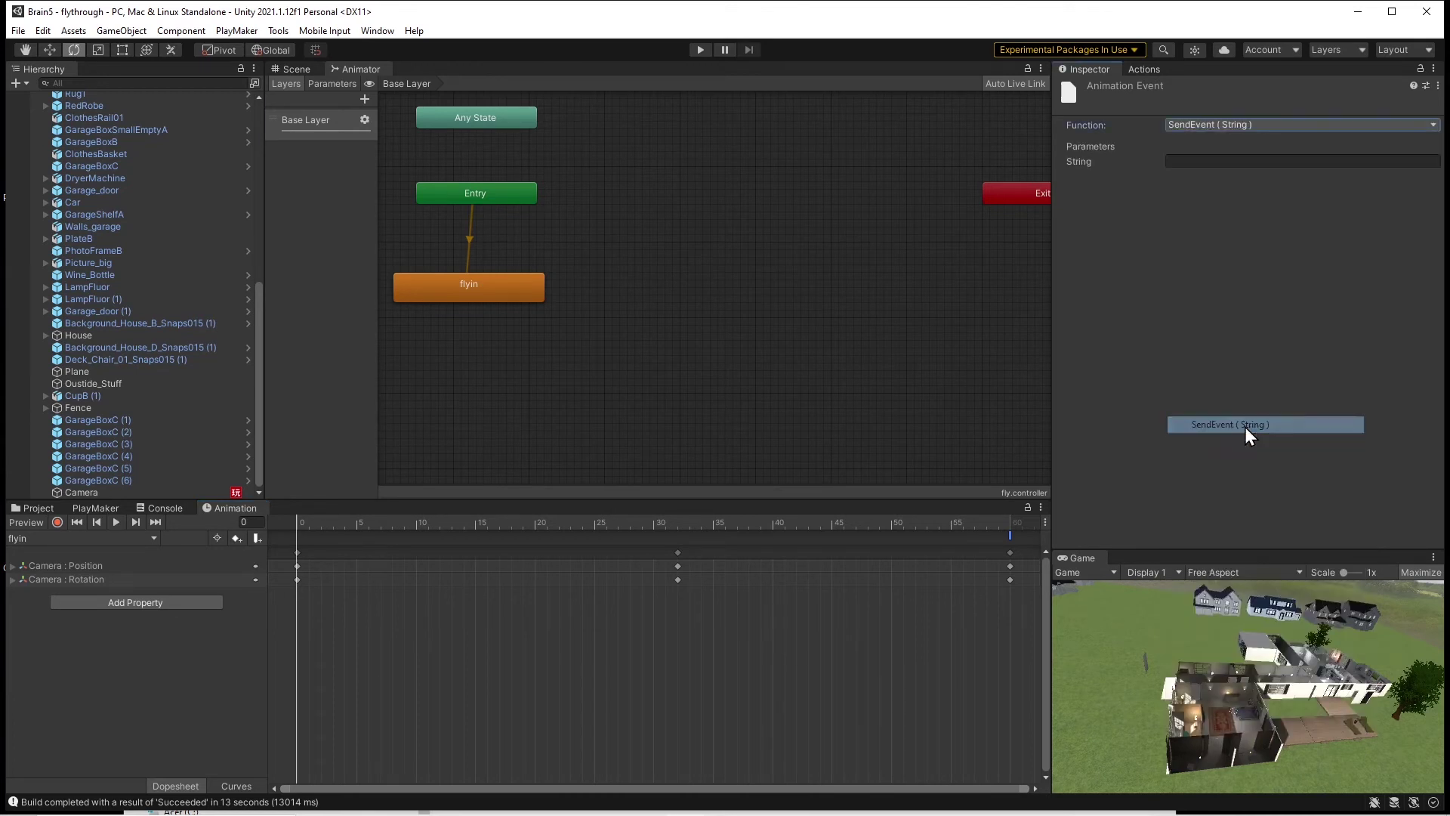
left_click(1189, 161)
type("le")
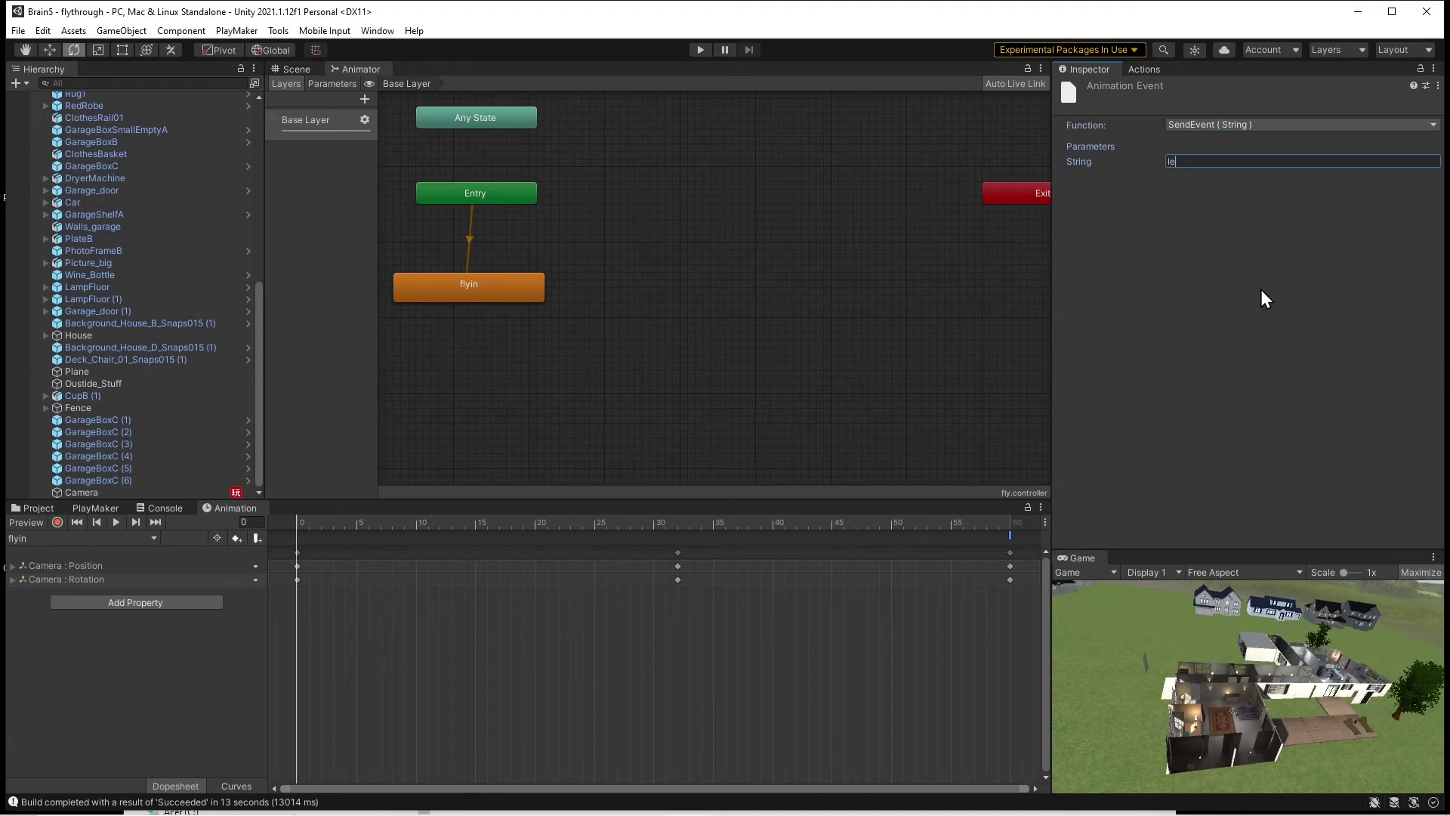
type("tsplay")
key("Return")
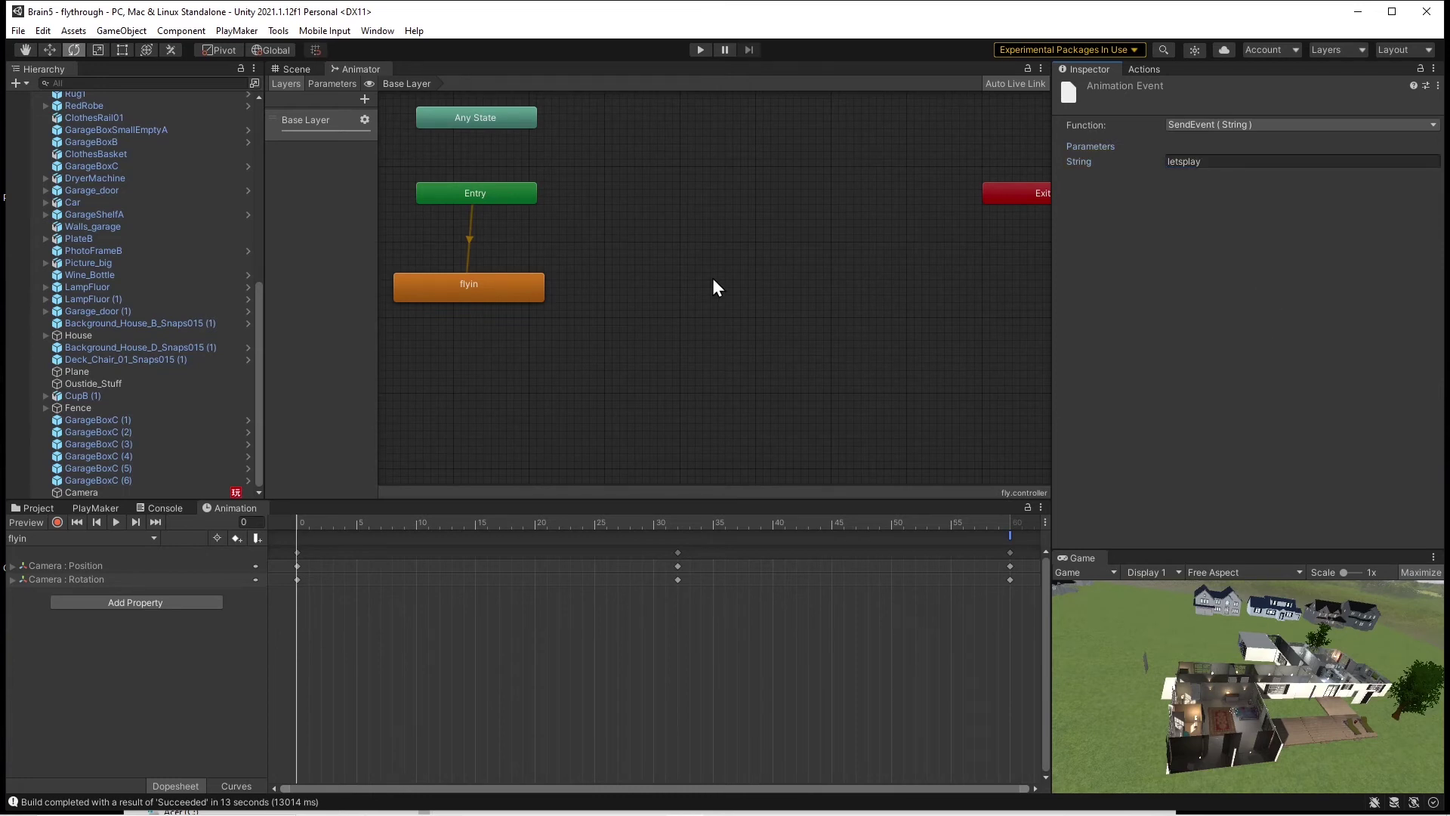
left_click(18, 30)
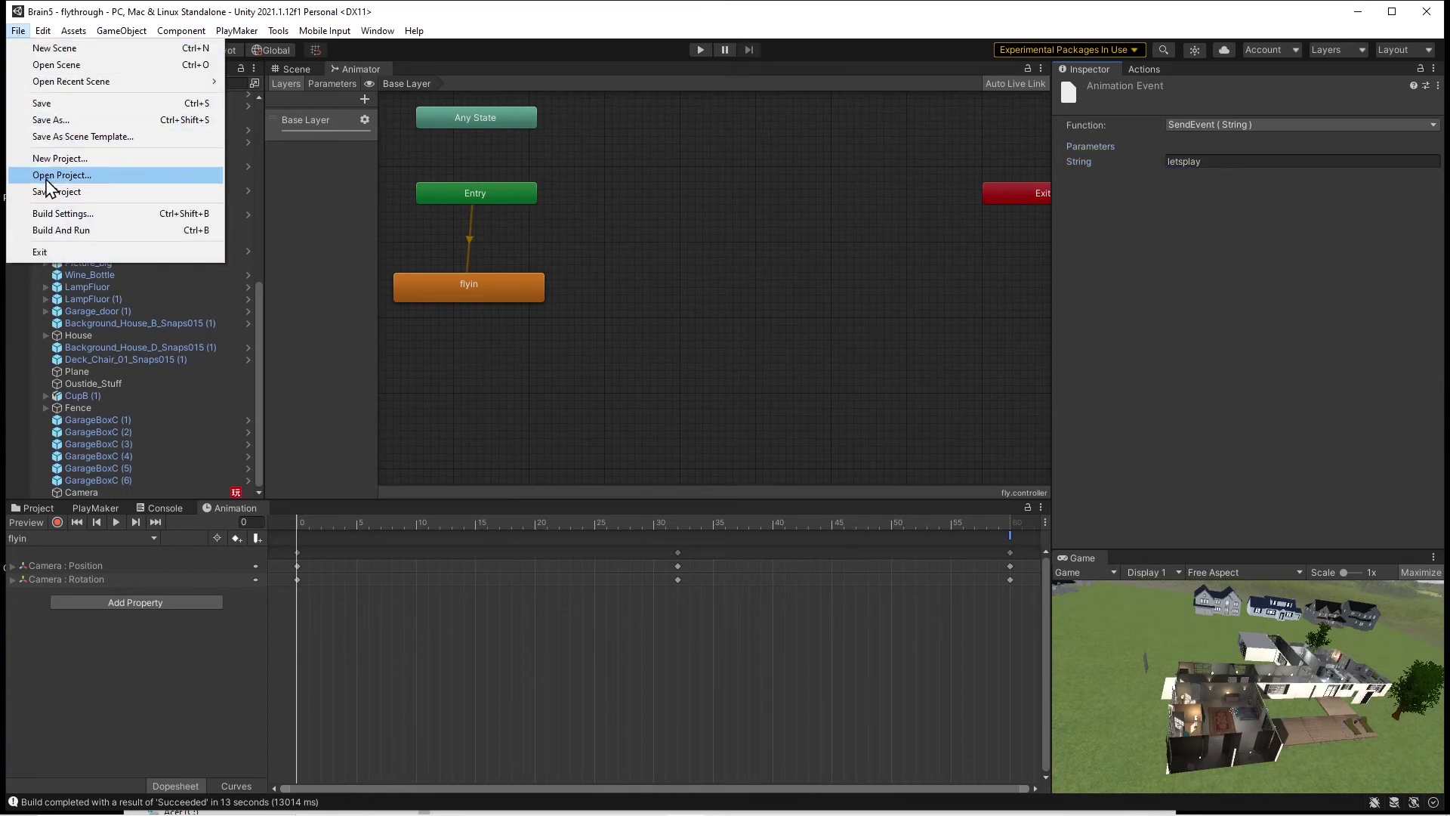
- Build and run the game, then walk forward into the house
left_click(61, 230)
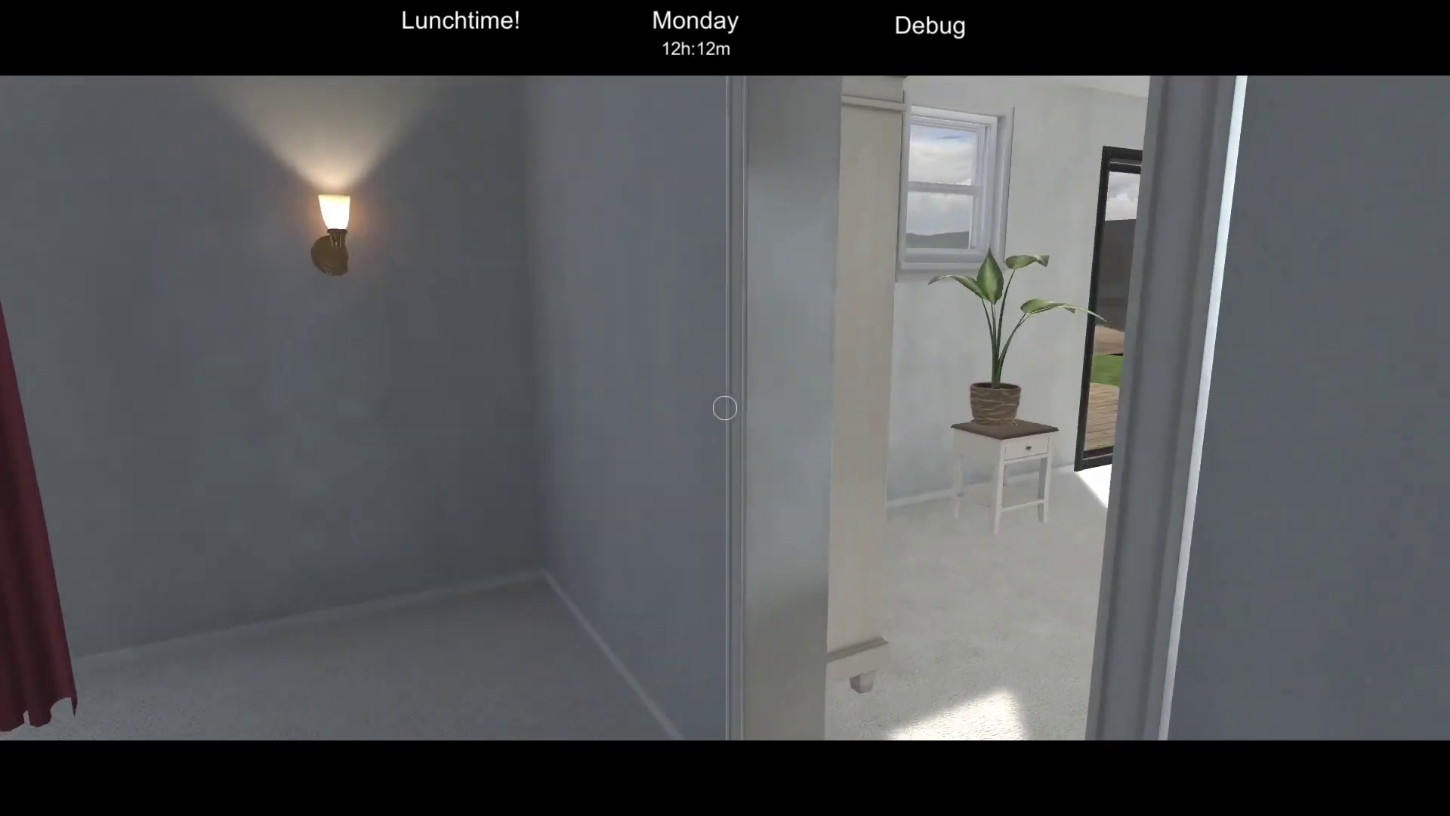
key("w")
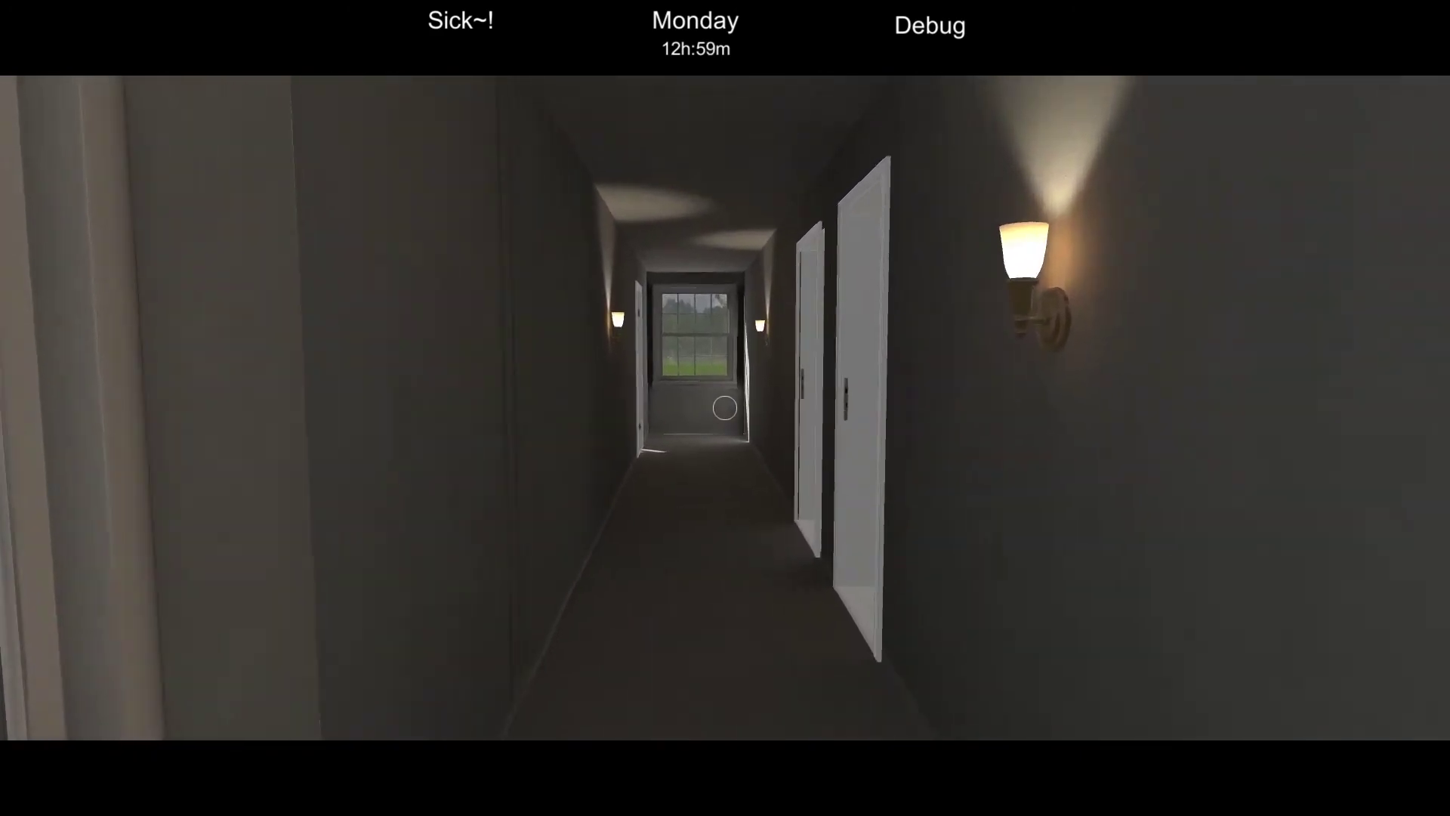
- Walk down the hallway into the bedroom and up to the sliding deck door
key("w")
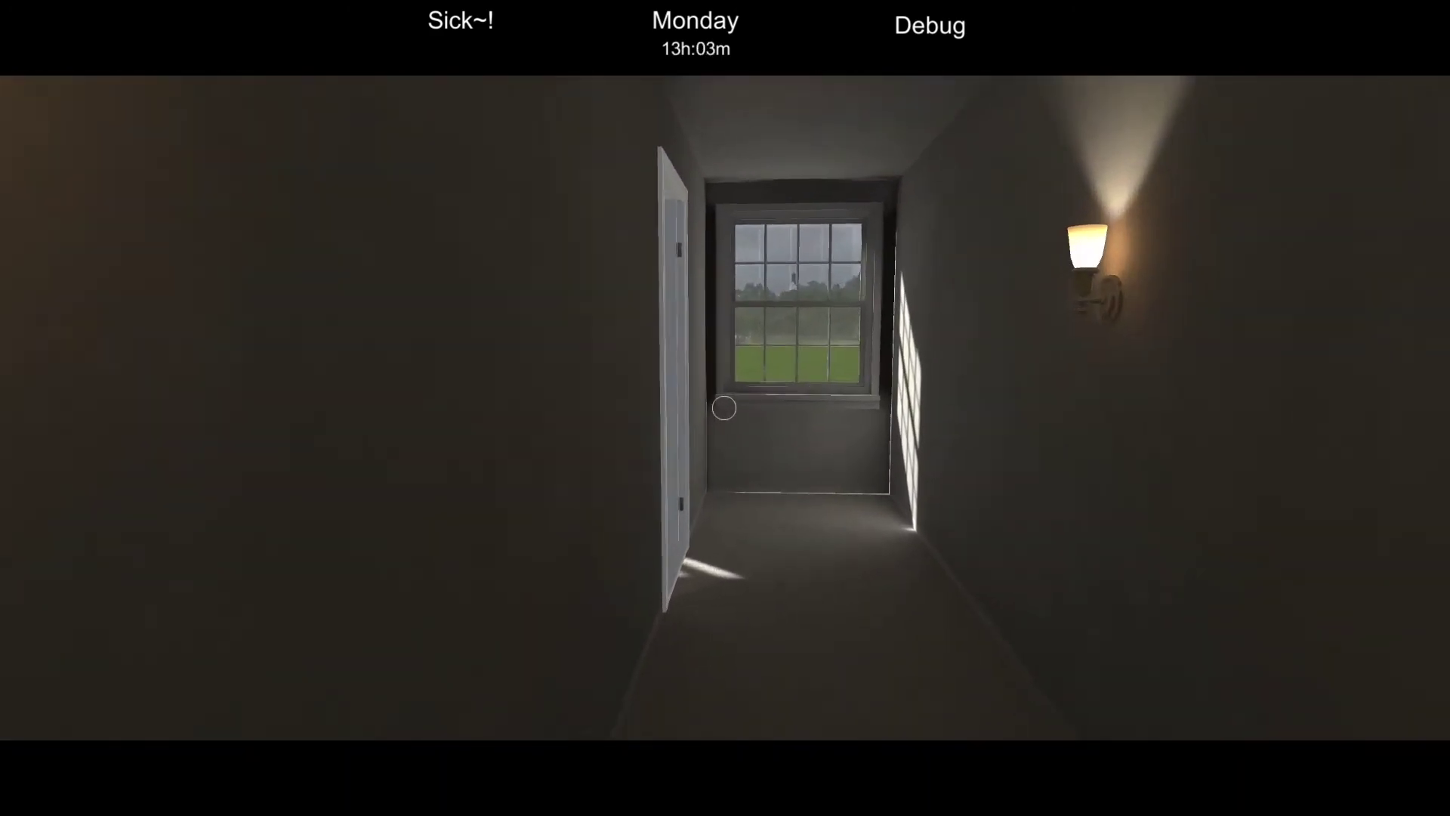
key("w")
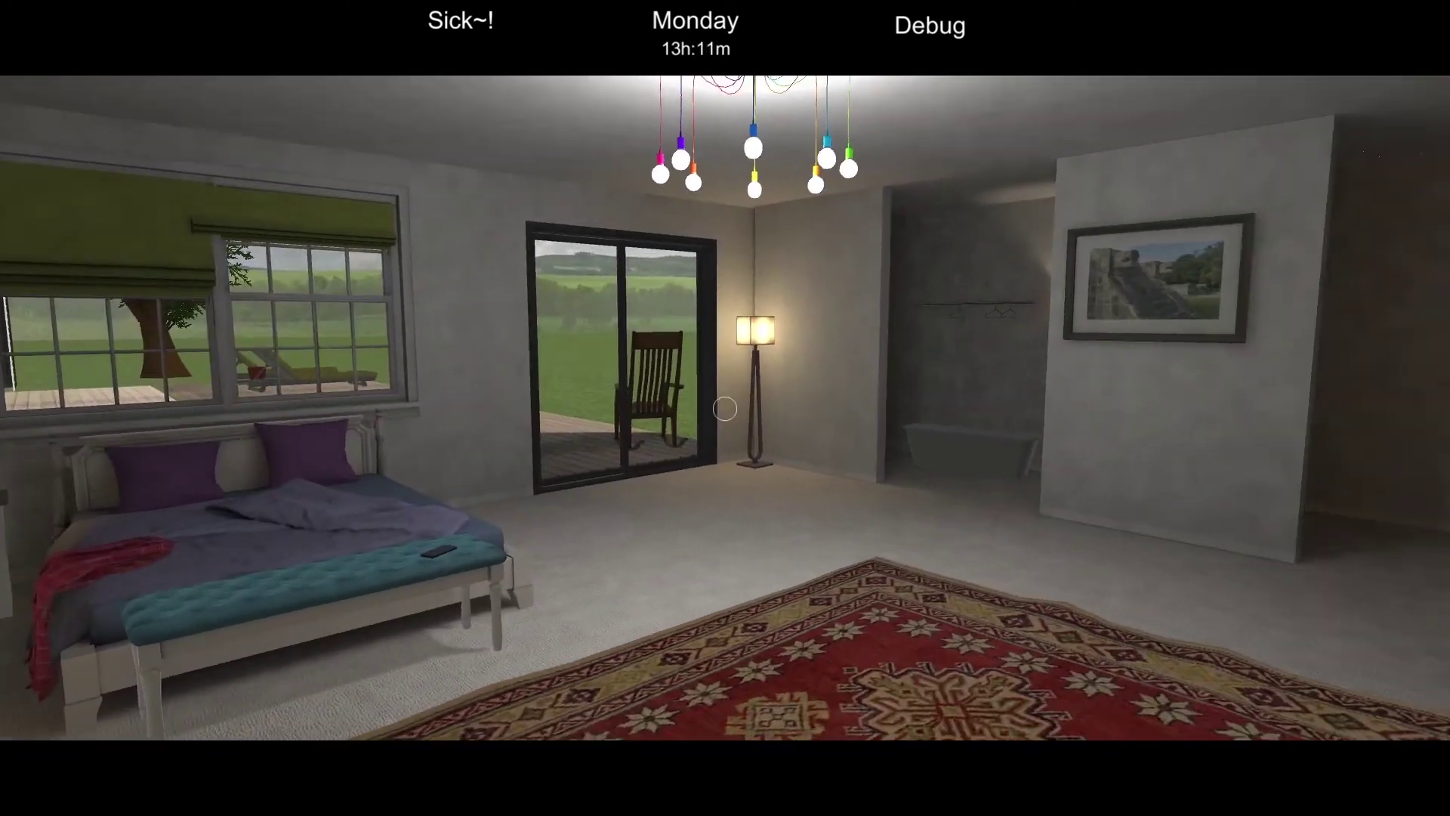
key("w")
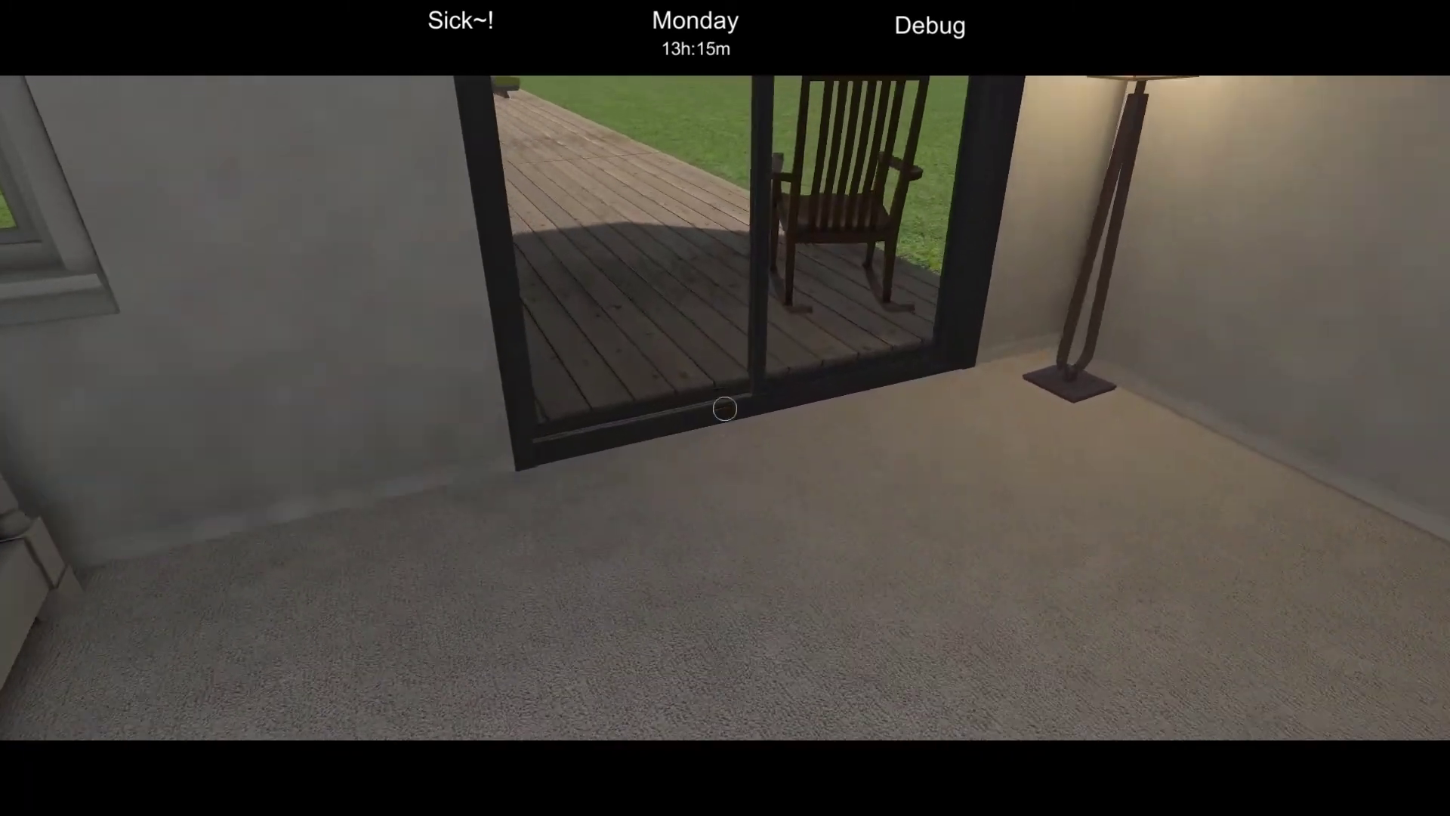